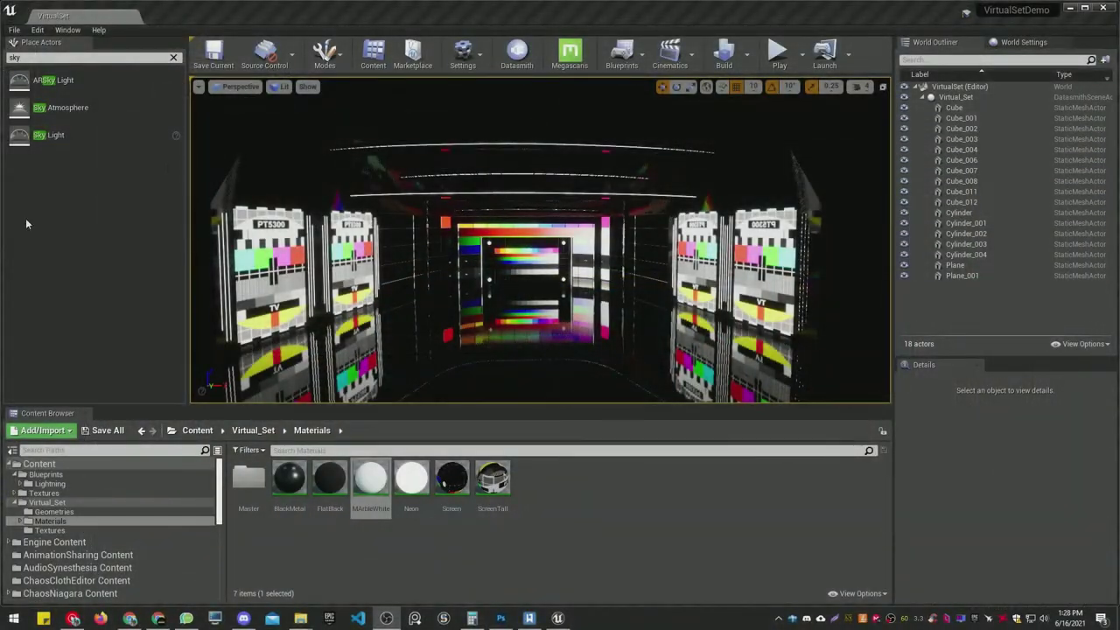
# Look over the virtual set in Unlit view mode and return to Lit.
pyautogui.moveTo(541, 240)
pyautogui.mouseDown(button='right')
pyautogui.moveTo(579, 231)
pyautogui.moveTo(579, 219)
pyautogui.moveTo(544, 215)
pyautogui.moveTo(546, 234)
pyautogui.moveTo(572, 247)
pyautogui.moveTo(530, 239)
pyautogui.moveTo(532, 214)
pyautogui.moveTo(546, 229)
pyautogui.mouseUp(button='right')
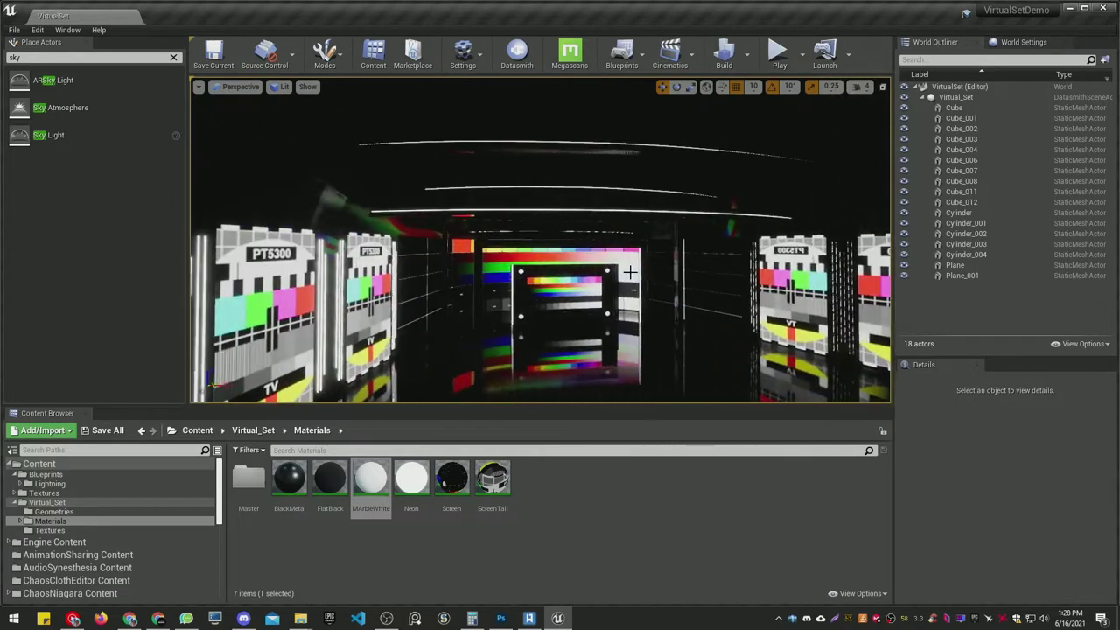
pyautogui.hotkey('alt', '3')
pyautogui.moveTo(629, 270)
pyautogui.mouseDown(button='right')
pyautogui.moveTo(645, 261)
pyautogui.moveTo(633, 247)
pyautogui.moveTo(656, 263)
pyautogui.moveTo(618, 269)
pyautogui.mouseUp(button='right')
pyautogui.hotkey('alt', '4')
pyautogui.moveTo(639, 312); pyautogui.dragTo(640, 313, button='right')
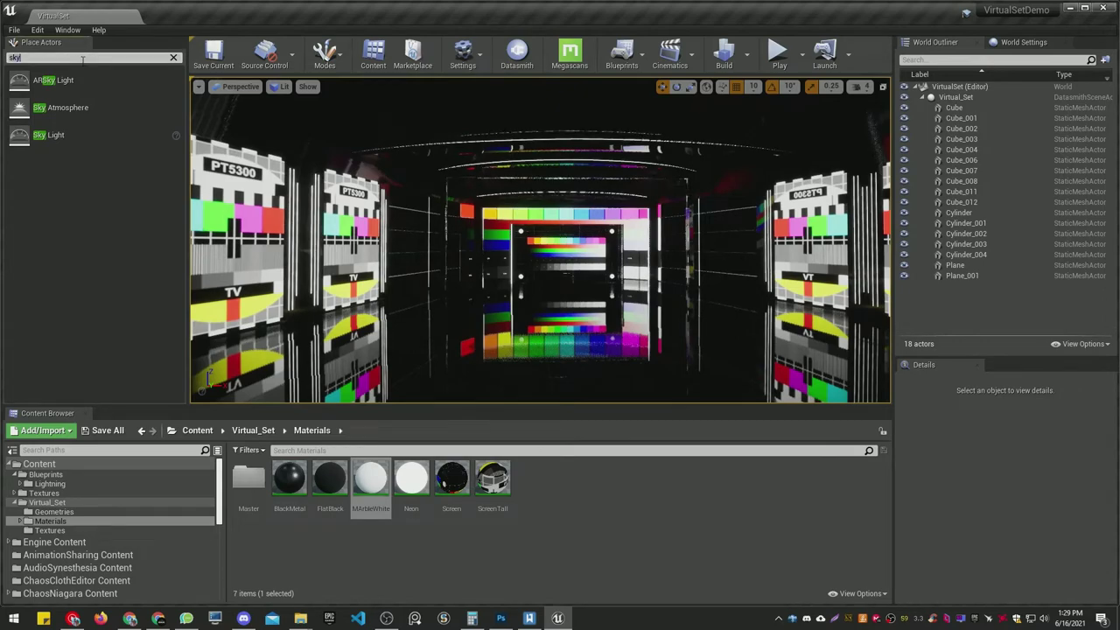
# Place a Spot Light in the middle of the set and raise it to a Z location of about 740.
pyautogui.write('spot')
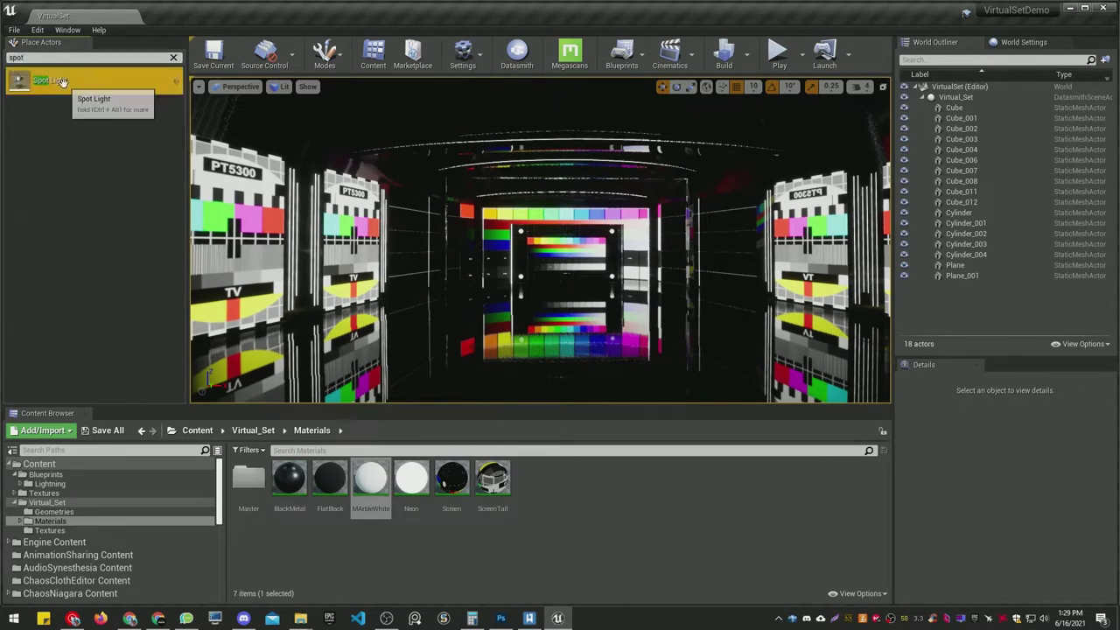
pyautogui.moveTo(65, 82); pyautogui.dragTo(581, 318)
pyautogui.moveTo(581, 319); pyautogui.dragTo(541, 318, button='right')
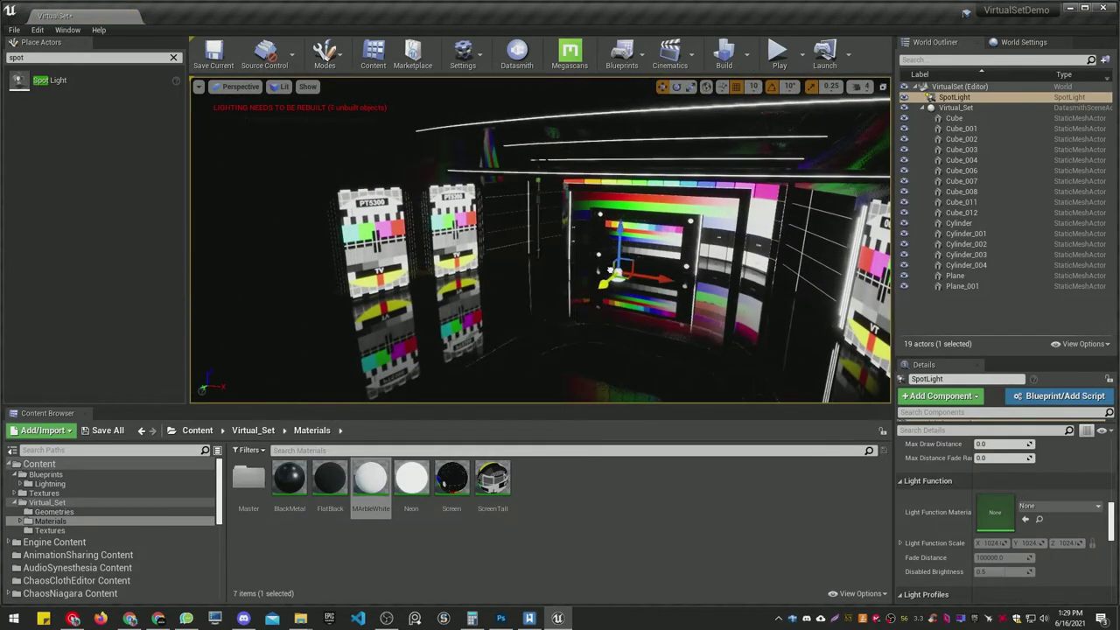
pyautogui.moveTo(622, 234); pyautogui.dragTo(626, 128)
# Set the spot light's outer cone angle to 80 and attenuation radius to about 9928, and enlarge the Details area.
pyautogui.scroll(10, 1048, 532)
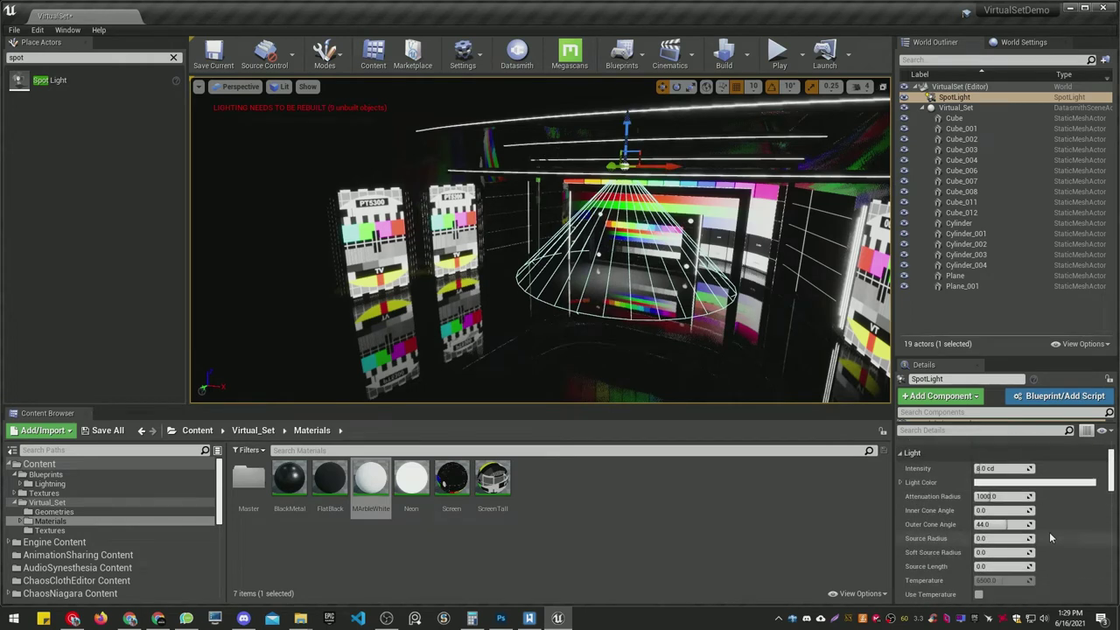
pyautogui.moveTo(1003, 527); pyautogui.dragTo(1034, 526)
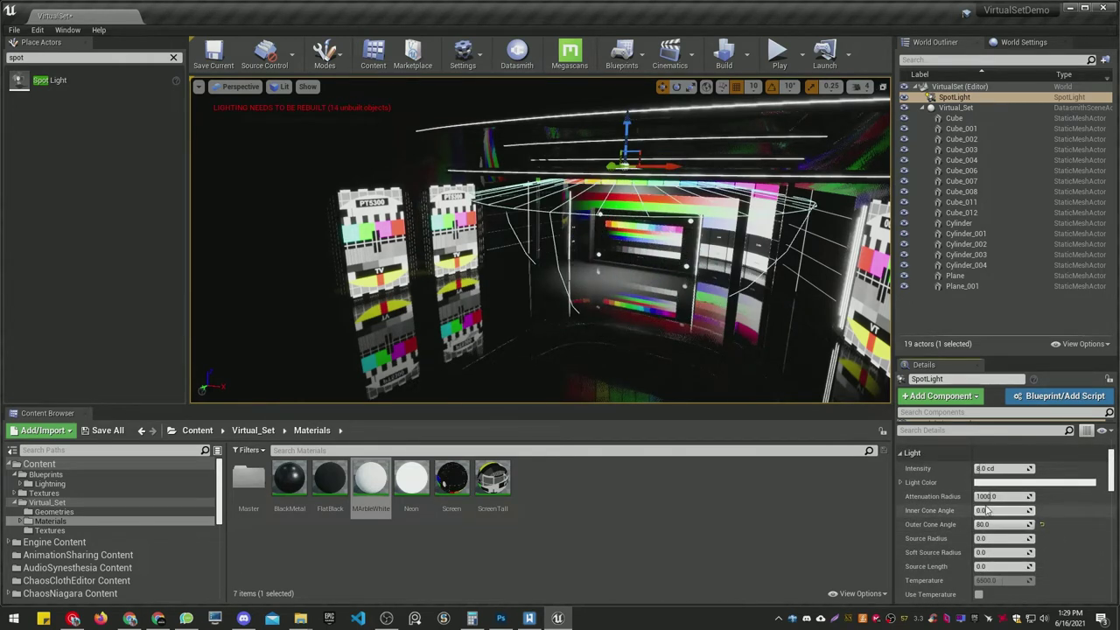
pyautogui.moveTo(990, 496); pyautogui.dragTo(1041, 498)
pyautogui.scroll(3, 1042, 502)
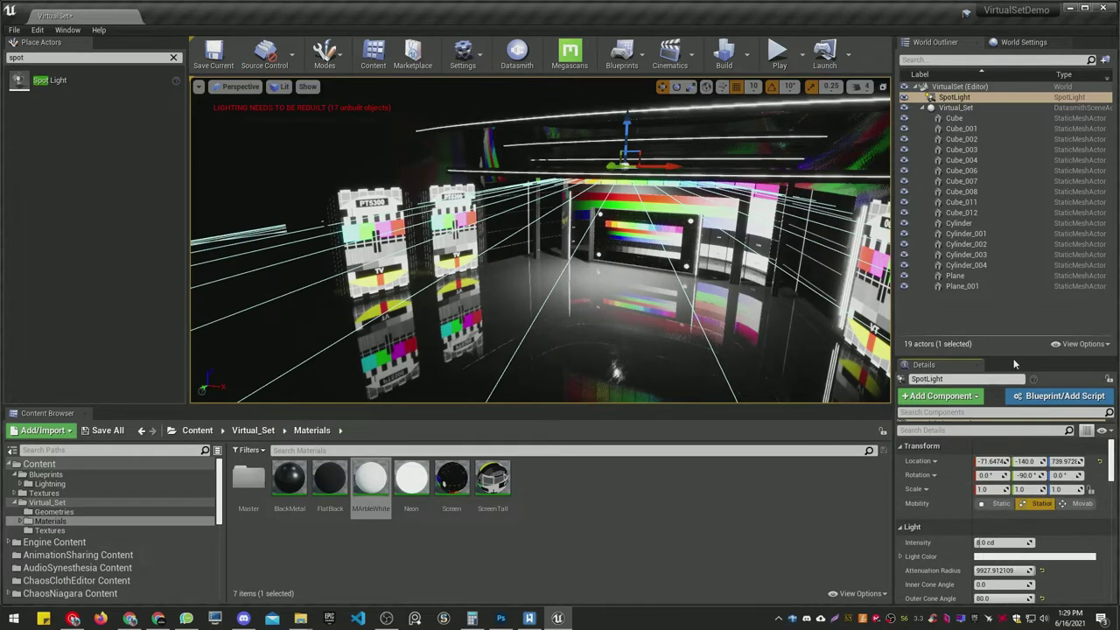
pyautogui.moveTo(1013, 355); pyautogui.dragTo(1015, 224)
pyautogui.moveTo(1029, 293); pyautogui.dragTo(1030, 316)
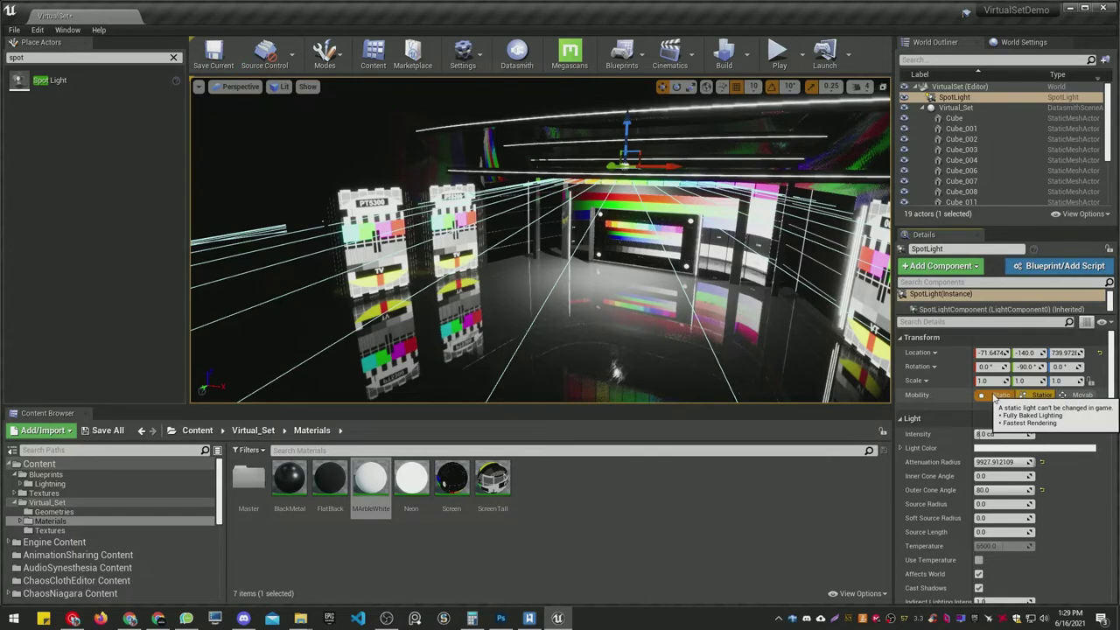
# Try Static mobility on the spot light while lowering it to a Z location of about 710.
pyautogui.moveTo(529, 277)
pyautogui.mouseDown(button='right')
pyautogui.moveTo(537, 234)
pyautogui.moveTo(530, 262)
pyautogui.moveTo(551, 271)
pyautogui.moveTo(522, 266)
pyautogui.moveTo(530, 262)
pyautogui.mouseUp(button='right')
pyautogui.moveTo(648, 103); pyautogui.dragTo(648, 118)
pyautogui.moveTo(542, 254)
pyautogui.mouseDown(button='right')
pyautogui.moveTo(534, 230)
pyautogui.moveTo(546, 245)
pyautogui.mouseUp(button='right')
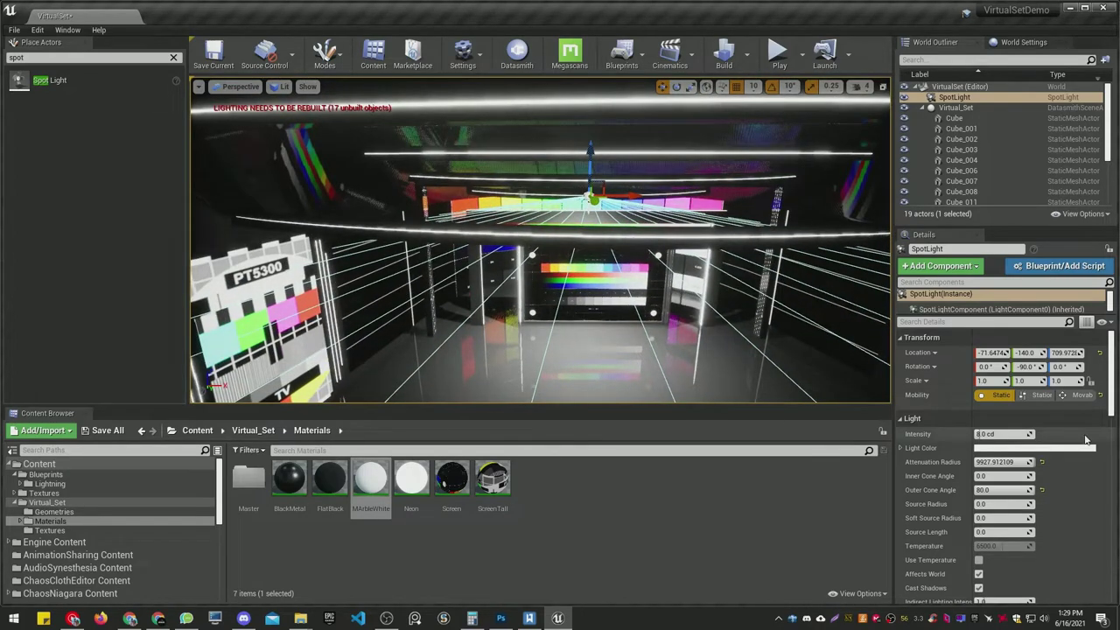
# Set the spot light's mobility to Stationary and lower the light to a Z location of about 680.
pyautogui.click(1039, 397)
pyautogui.moveTo(700, 262); pyautogui.dragTo(638, 243, button='right')
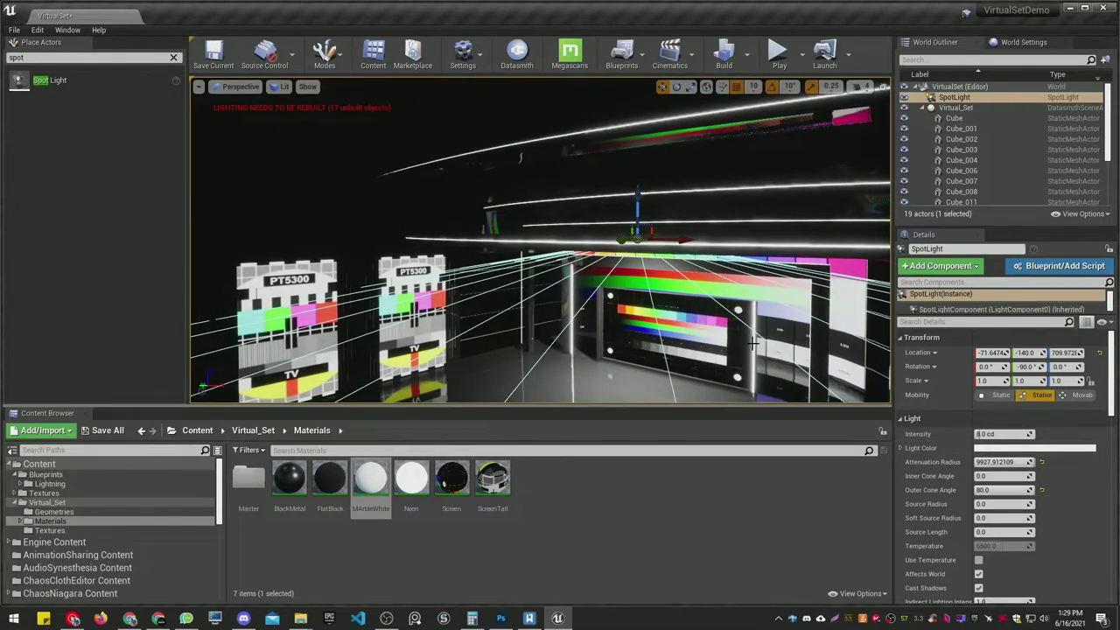
pyautogui.moveTo(652, 318); pyautogui.dragTo(662, 329, button='right')
pyautogui.moveTo(616, 216); pyautogui.dragTo(616, 229)
# Try Movable mobility on the spot light and check its effect on the set.
pyautogui.click(1078, 395)
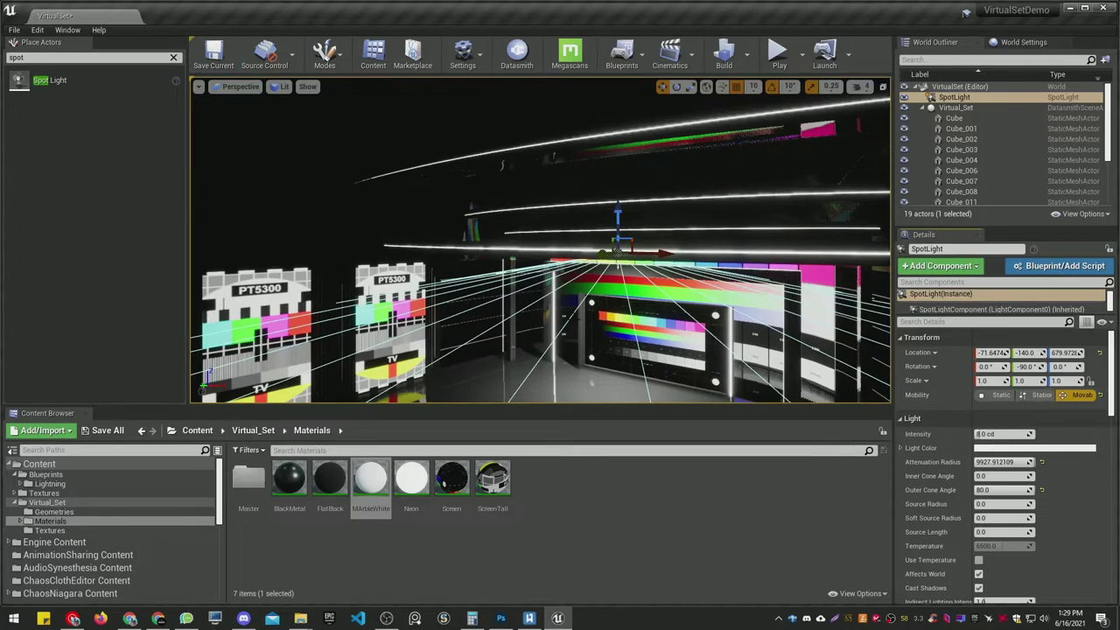
pyautogui.moveTo(617, 289); pyautogui.dragTo(661, 327, button='right')
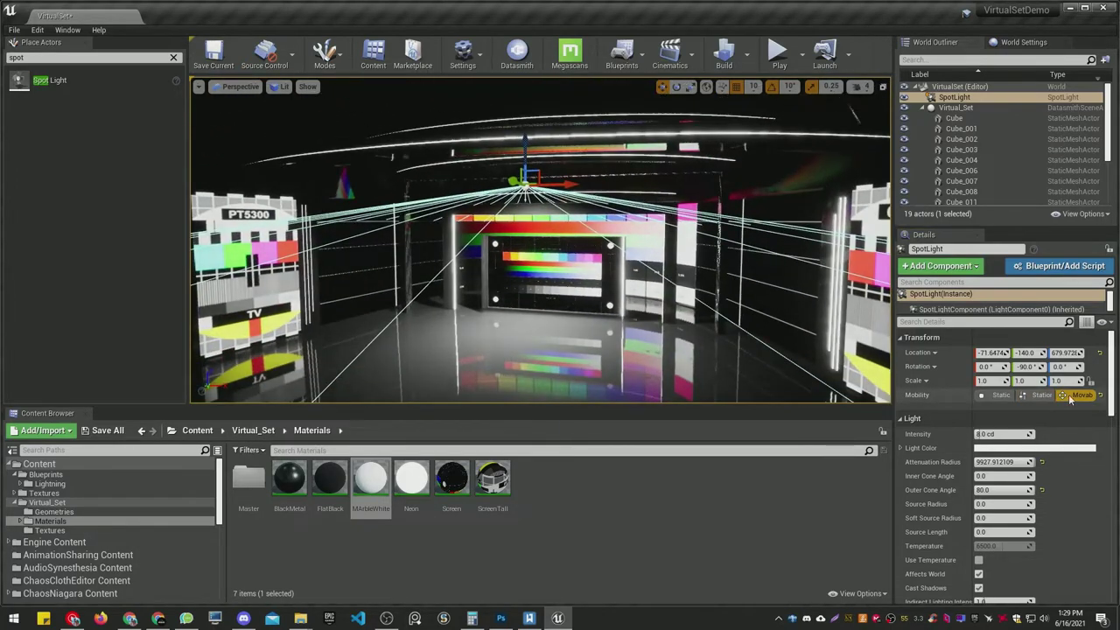
pyautogui.moveTo(664, 280); pyautogui.dragTo(625, 288, button='right')
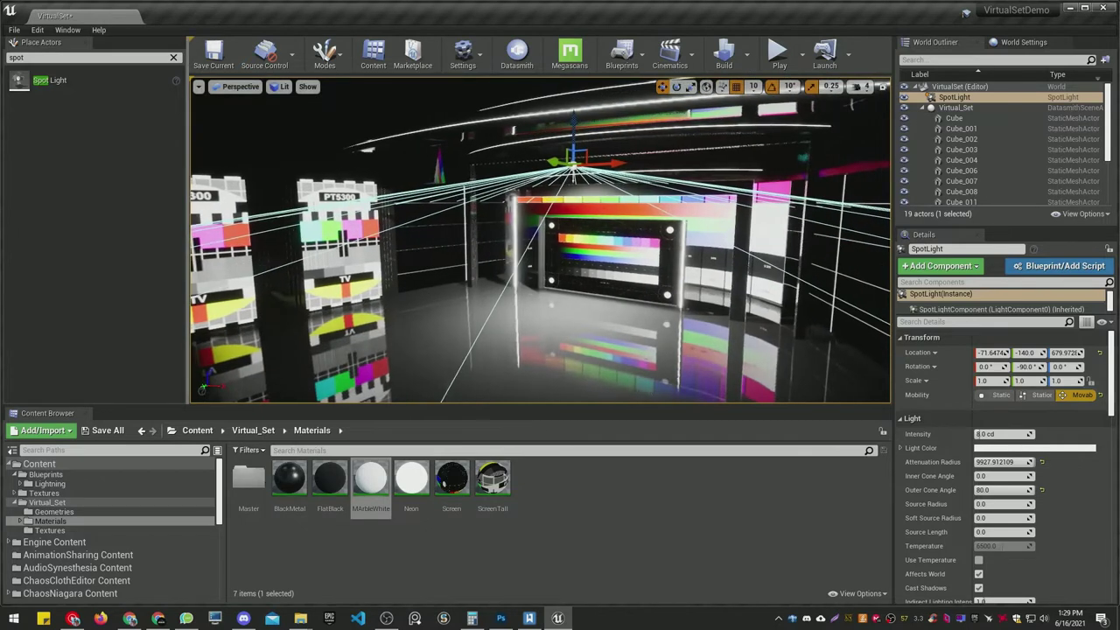
# Return the spot light's mobility to Stationary and lower the light slightly.
pyautogui.click(1039, 395)
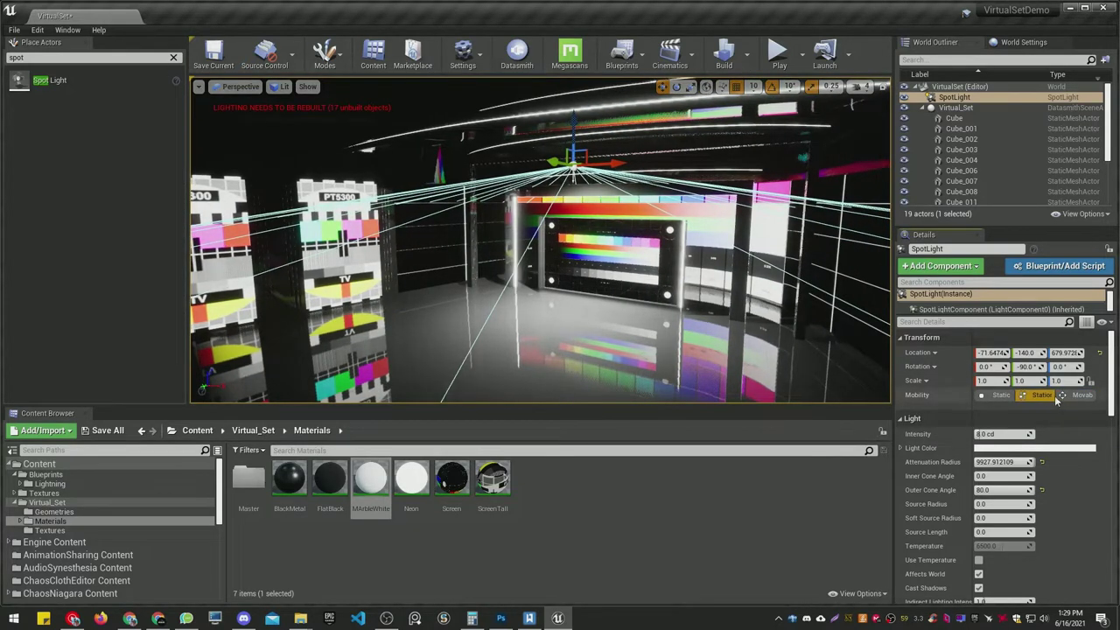
pyautogui.moveTo(638, 285)
pyautogui.mouseDown(button='right')
pyautogui.moveTo(615, 297)
pyautogui.moveTo(630, 278)
pyautogui.mouseUp(button='right')
pyautogui.moveTo(593, 159); pyautogui.dragTo(592, 167)
# Lower the spot light to a Z location of about 630 with Cast Shadows disabled, and re-enable its shadows.
pyautogui.scroll(-1, 1034, 592)
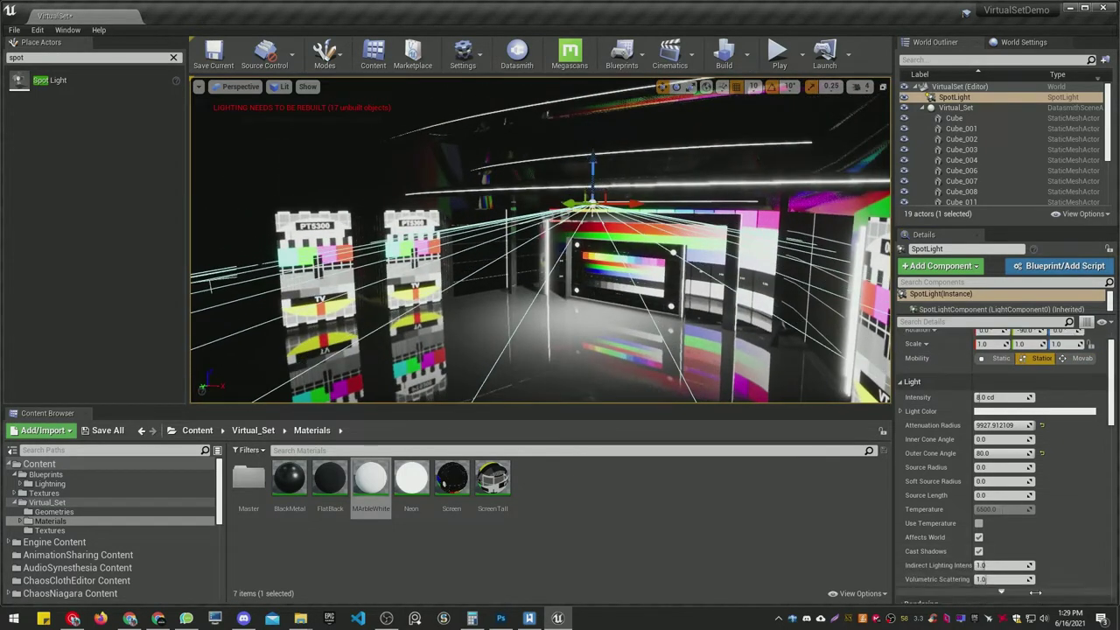
pyautogui.click(978, 552)
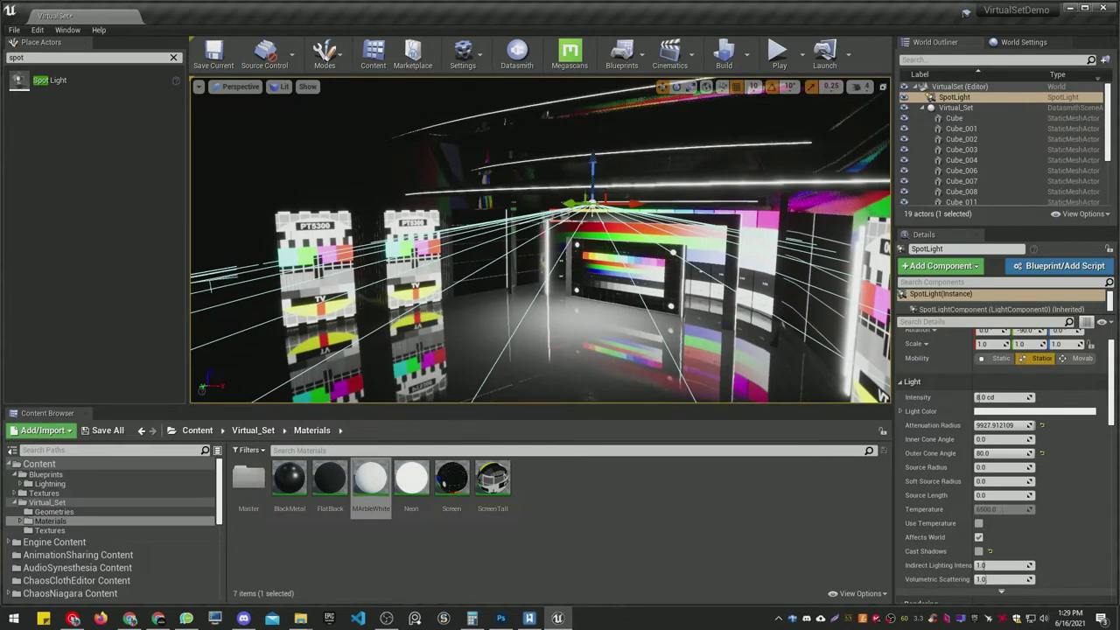
pyautogui.moveTo(600, 159); pyautogui.dragTo(600, 169)
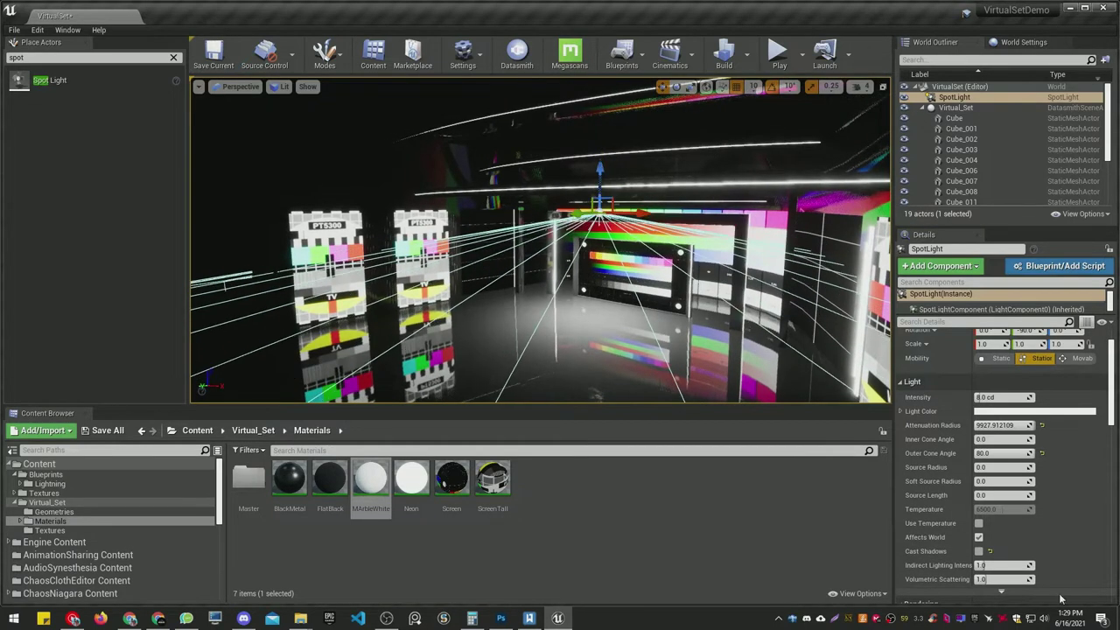
pyautogui.click(978, 551)
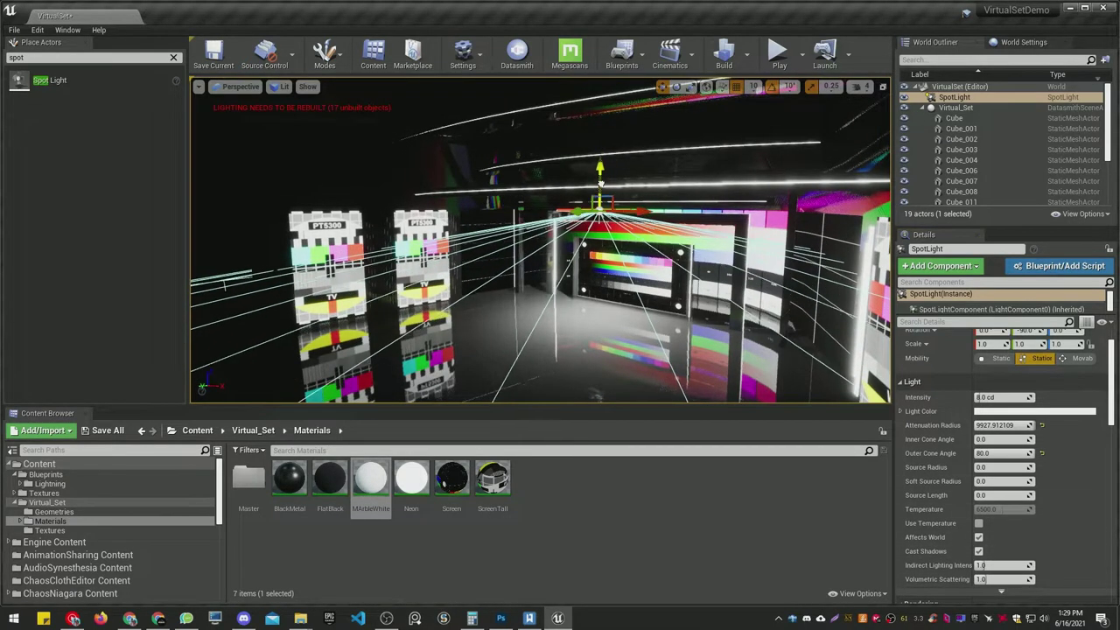
# Set the spot light's outer cone angle to 90 and intensity to about 62.8 cd, lowering it to a Z location of about 620.
pyautogui.scroll(2, 1080, 453)
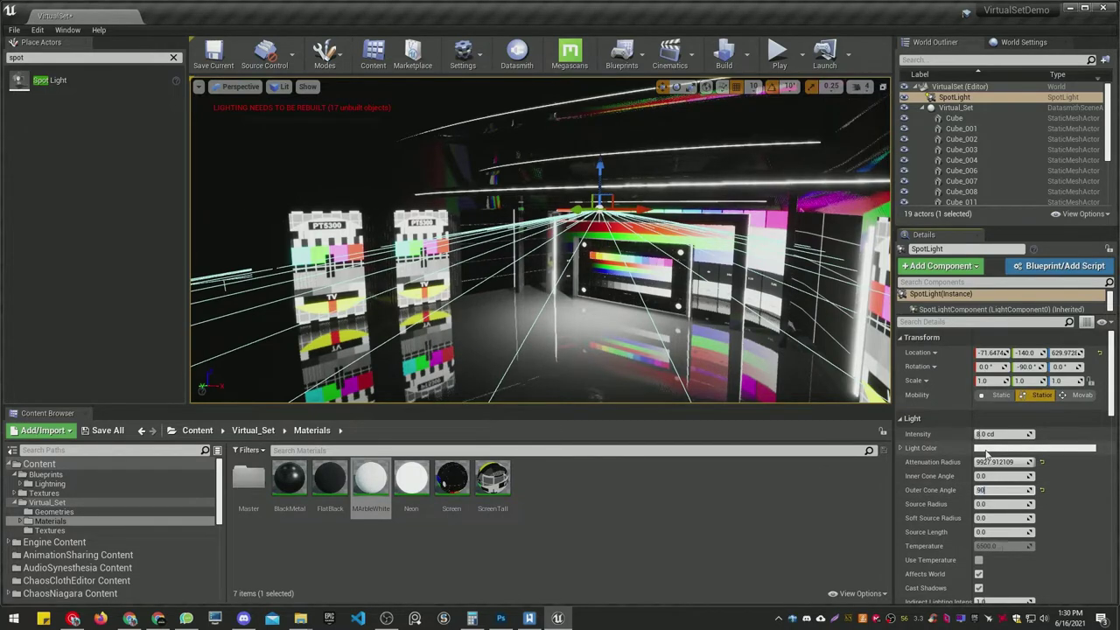
pyautogui.press('Return')
pyautogui.moveTo(599, 184); pyautogui.dragTo(599, 187)
pyautogui.moveTo(991, 435); pyautogui.dragTo(1025, 435)
# Duplicate the spot light along the Y axis to a Y location of 1160.
pyautogui.moveTo(705, 238)
pyautogui.mouseDown(button='right')
pyautogui.moveTo(612, 236)
pyautogui.moveTo(705, 238)
pyautogui.mouseUp(button='right')
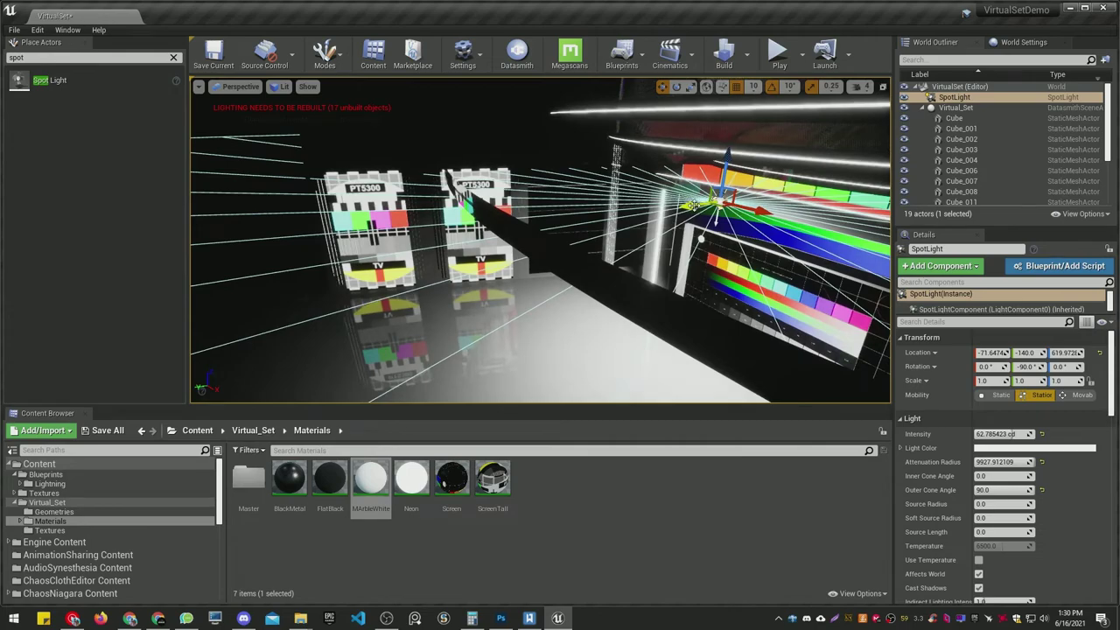
pyautogui.keyDown('alt'); pyautogui.moveTo(693, 206); pyautogui.dragTo(175, 273); pyautogui.keyUp('alt')
pyautogui.moveTo(437, 254); pyautogui.dragTo(429, 226, button='right')
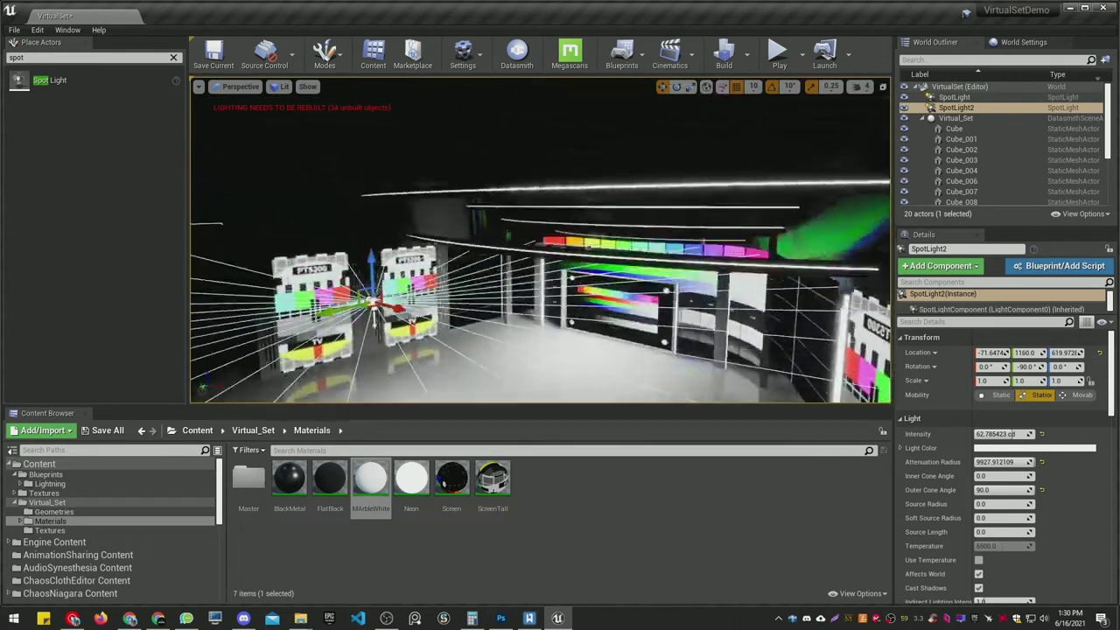
# Duplicate the second spot light to a Y location of -100 and lower the copy to a Z location of about 390.
pyautogui.moveTo(611, 224)
pyautogui.mouseDown(button='right')
pyautogui.moveTo(616, 262)
pyautogui.moveTo(599, 233)
pyautogui.moveTo(612, 224)
pyautogui.mouseUp(button='right')
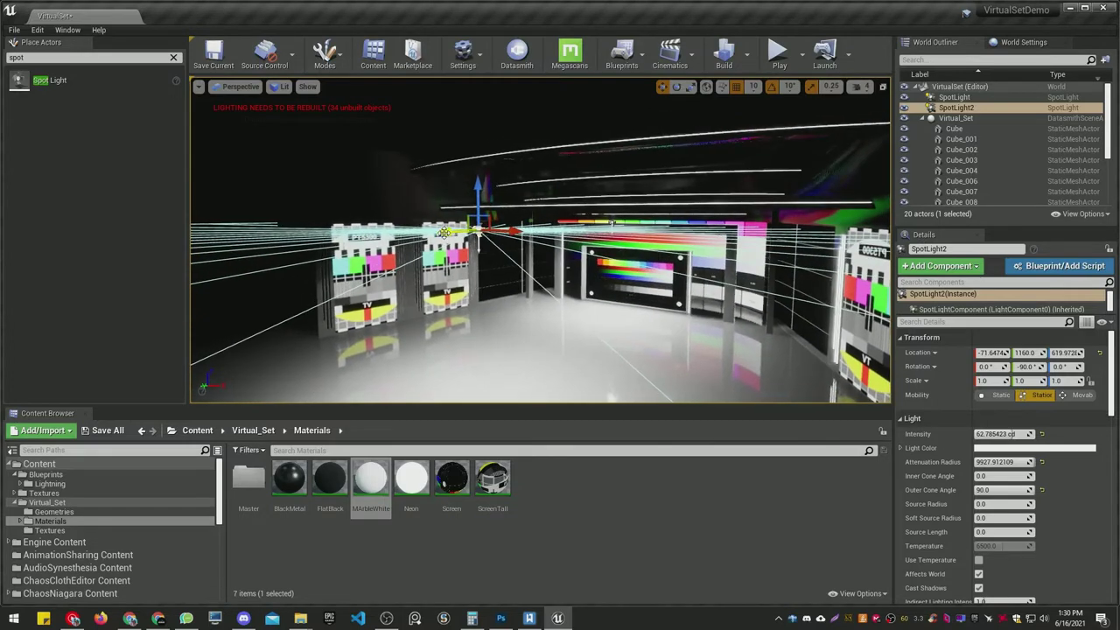
pyautogui.keyDown('alt'); pyautogui.moveTo(444, 231); pyautogui.dragTo(601, 247); pyautogui.keyUp('alt')
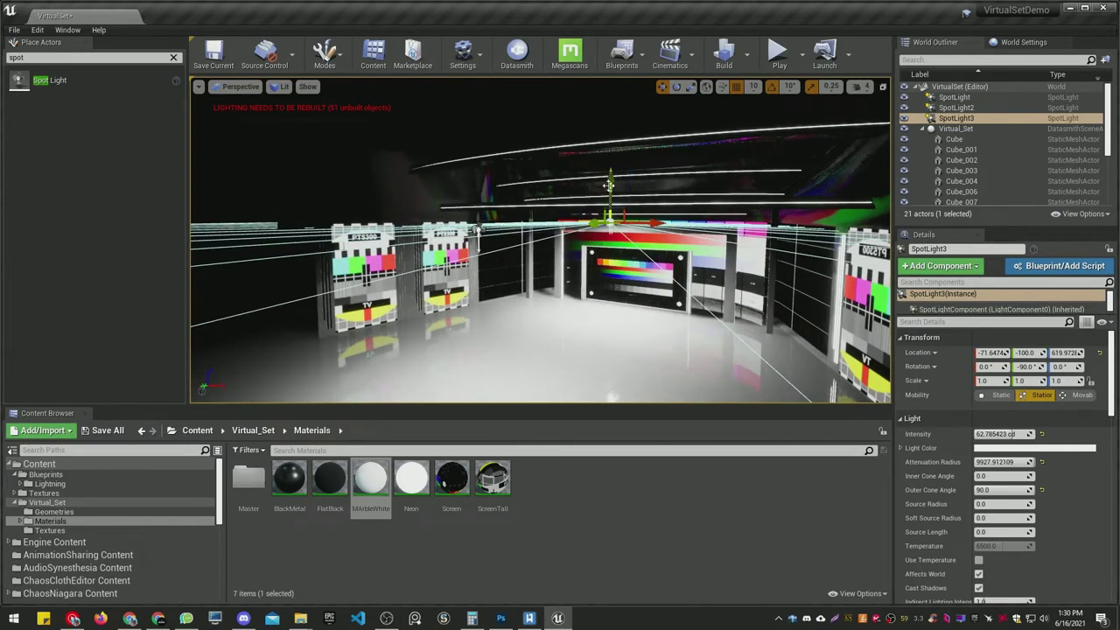
pyautogui.moveTo(608, 185); pyautogui.dragTo(609, 218)
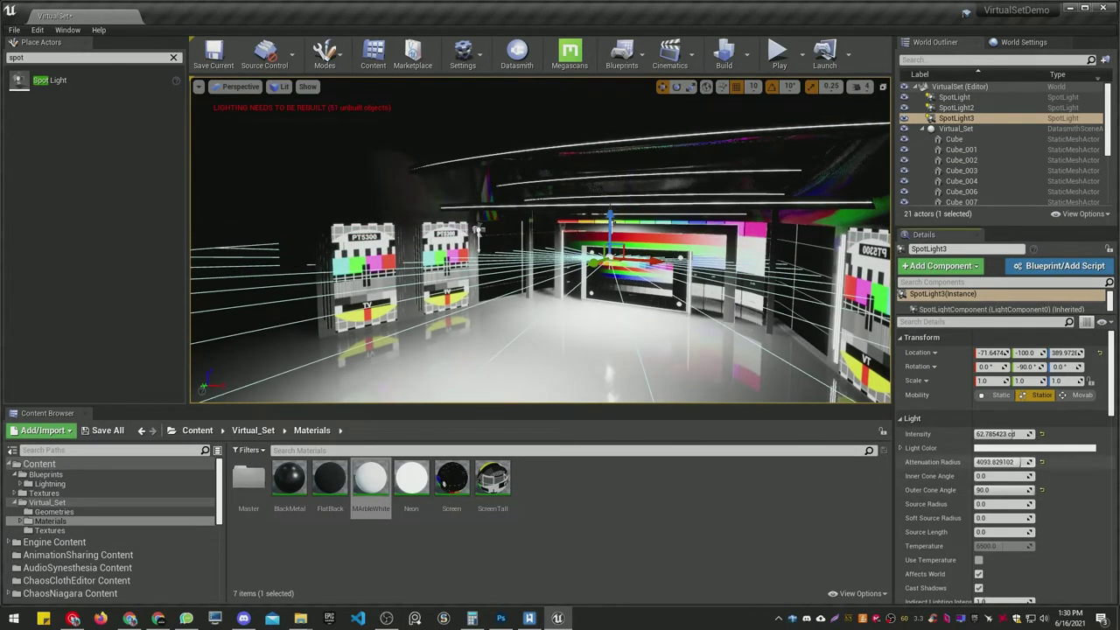
# Reduce the third spot light's attenuation radius to about 798 and its outer cone angle to about 56.7.
pyautogui.moveTo(1020, 462); pyautogui.dragTo(986, 462)
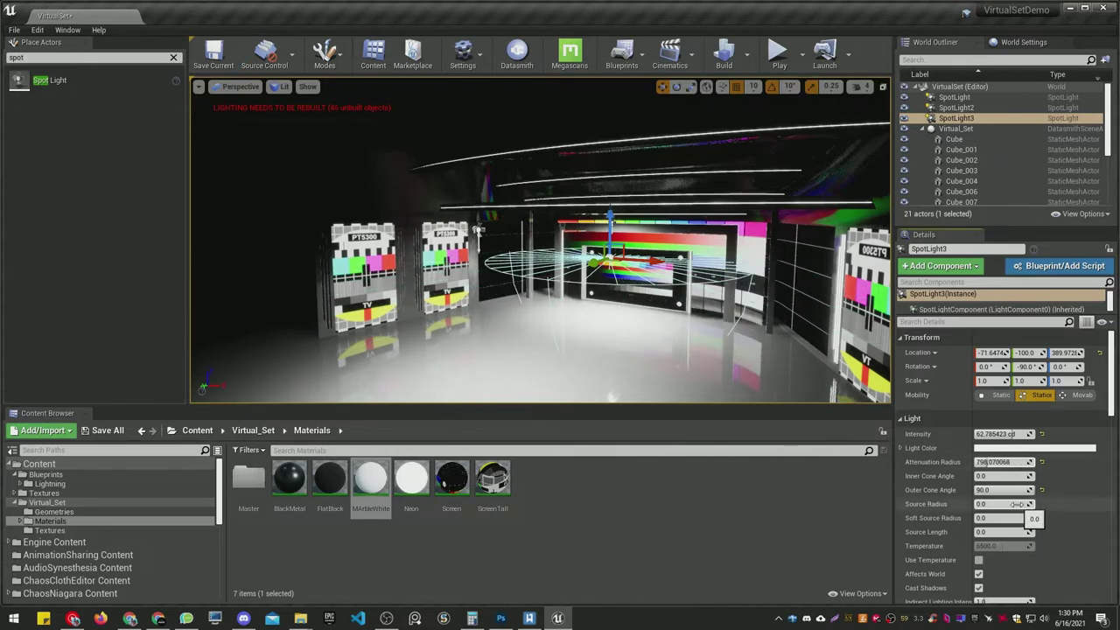
pyautogui.moveTo(1006, 492); pyautogui.dragTo(980, 492)
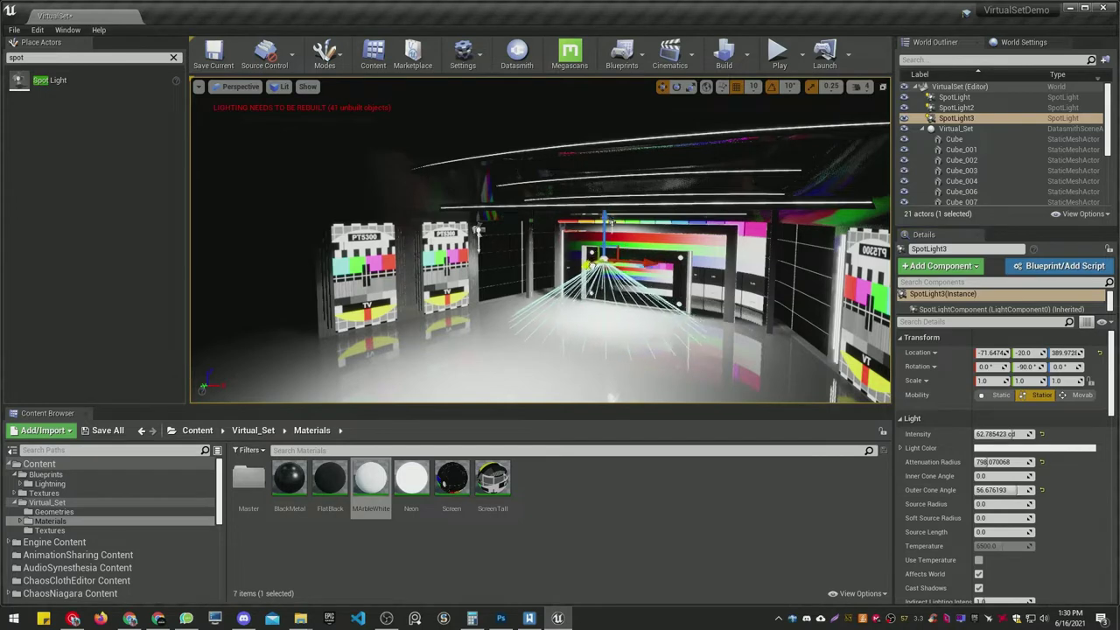
# Move the third spot light to Y 210, Z about 470, with attenuation radius about 1074 and no cast shadows, and save the level.
pyautogui.moveTo(592, 265); pyautogui.dragTo(593, 223)
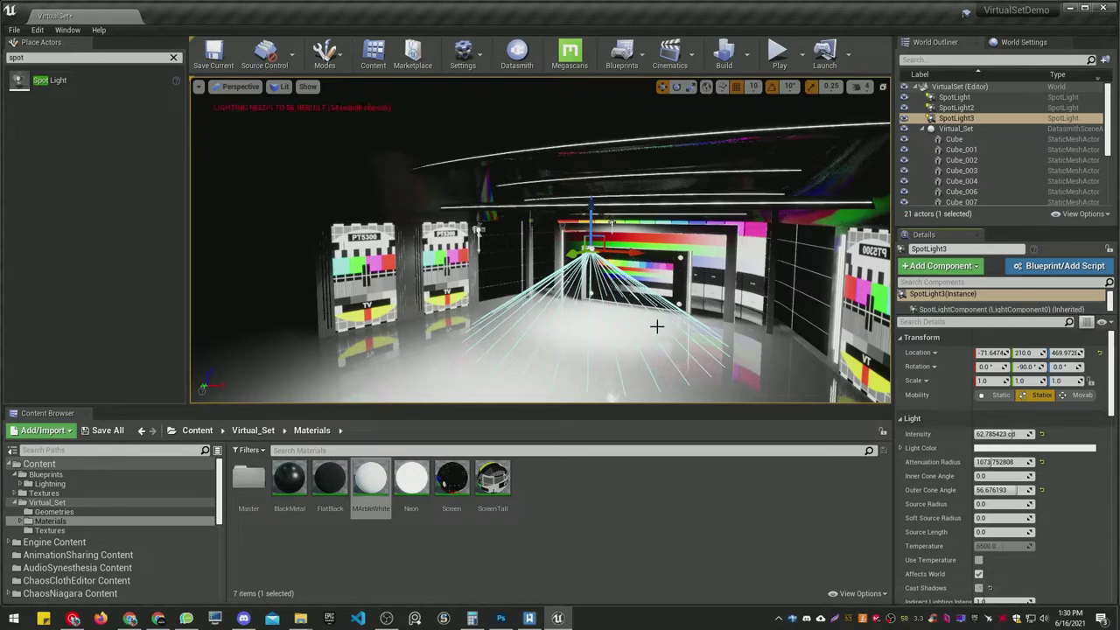
pyautogui.hotkey('ctrl', 's')
# Examine the set's ceiling in Unlit view mode.
pyautogui.keyDown('alt'); pyautogui.moveTo(657, 327); pyautogui.dragTo(660, 297); pyautogui.keyUp('alt')
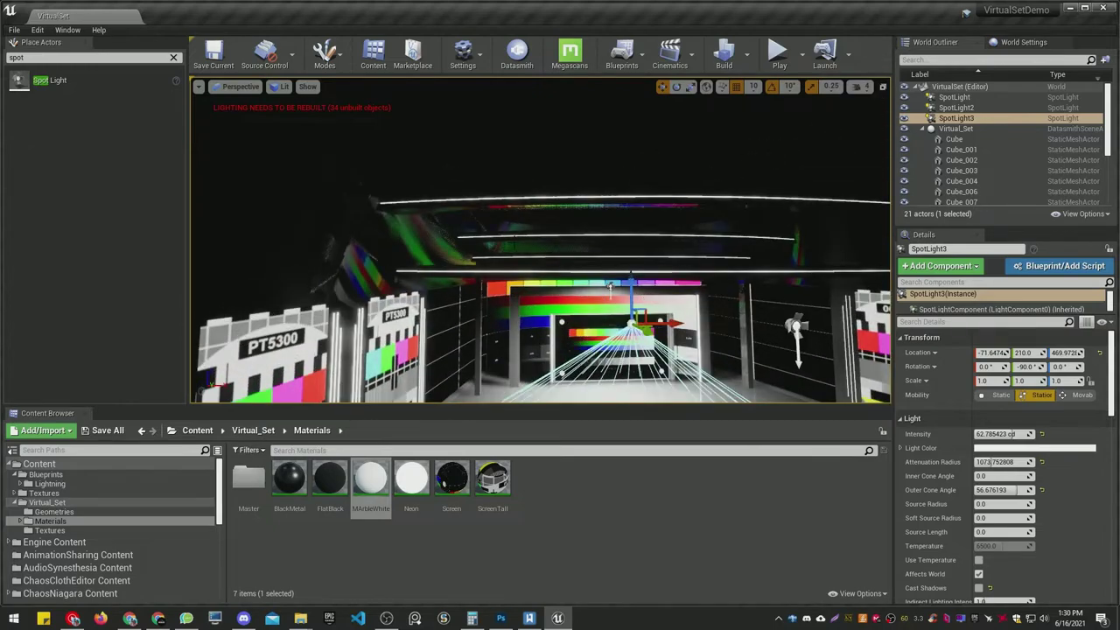
pyautogui.hotkey('alt', '3')
pyautogui.click(282, 86)
pyautogui.click(329, 126)
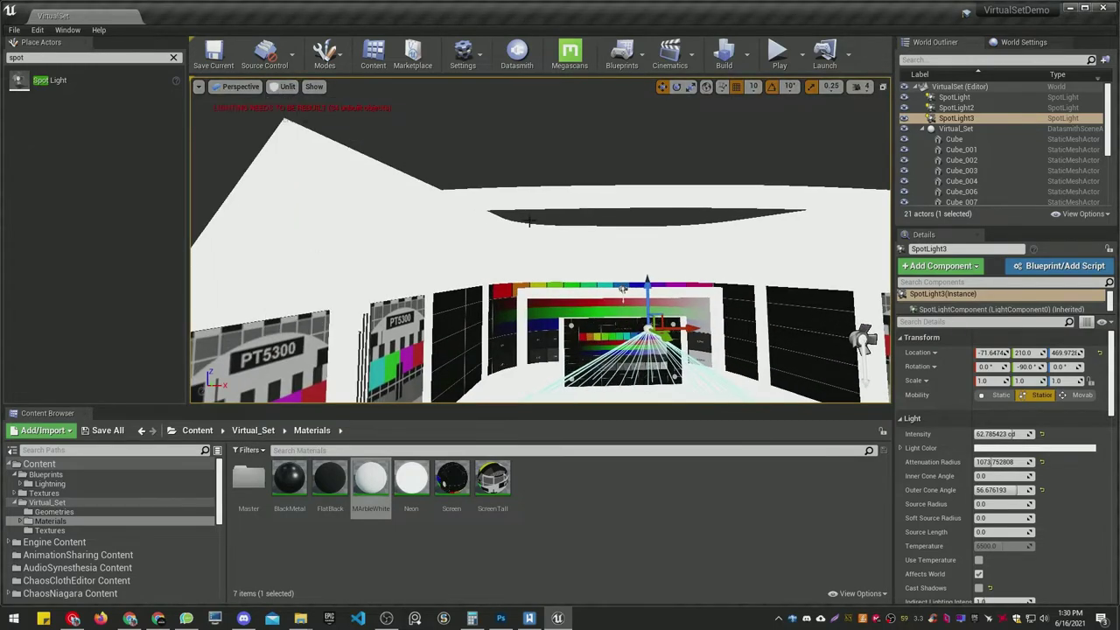
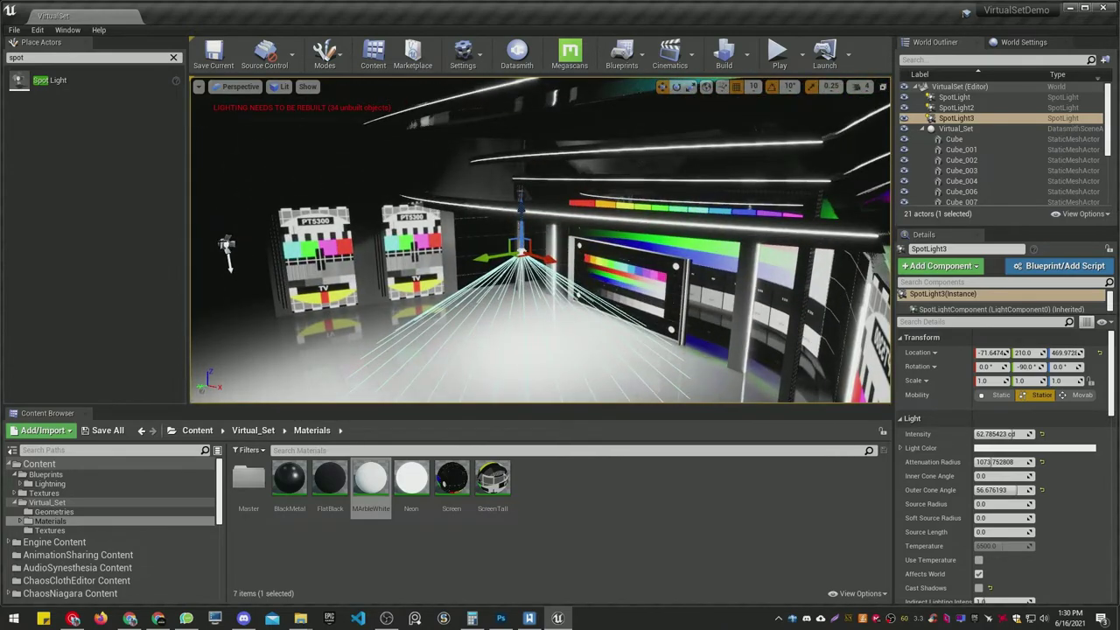
# Duplicate the second spot light to a Y location of 20 and rotate the copy to 90° so it points upward.
pyautogui.click(228, 245)
pyautogui.moveTo(393, 245); pyautogui.dragTo(310, 244, button='right')
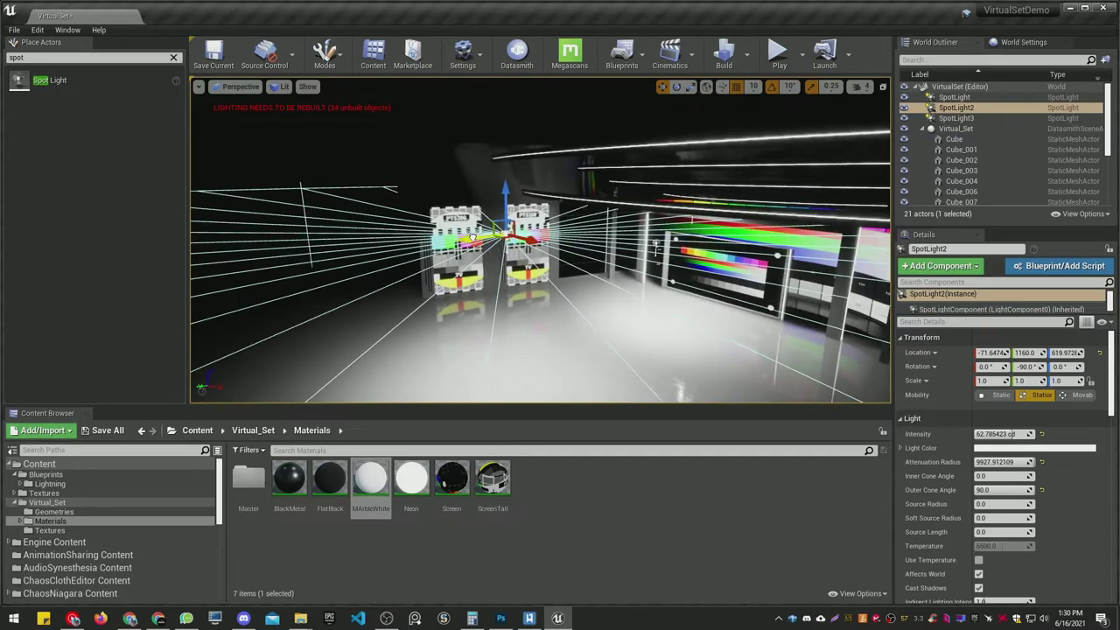
pyautogui.keyDown('alt'); pyautogui.moveTo(471, 236); pyautogui.dragTo(662, 234); pyautogui.keyUp('alt')
pyautogui.moveTo(653, 178); pyautogui.dragTo(671, 280)
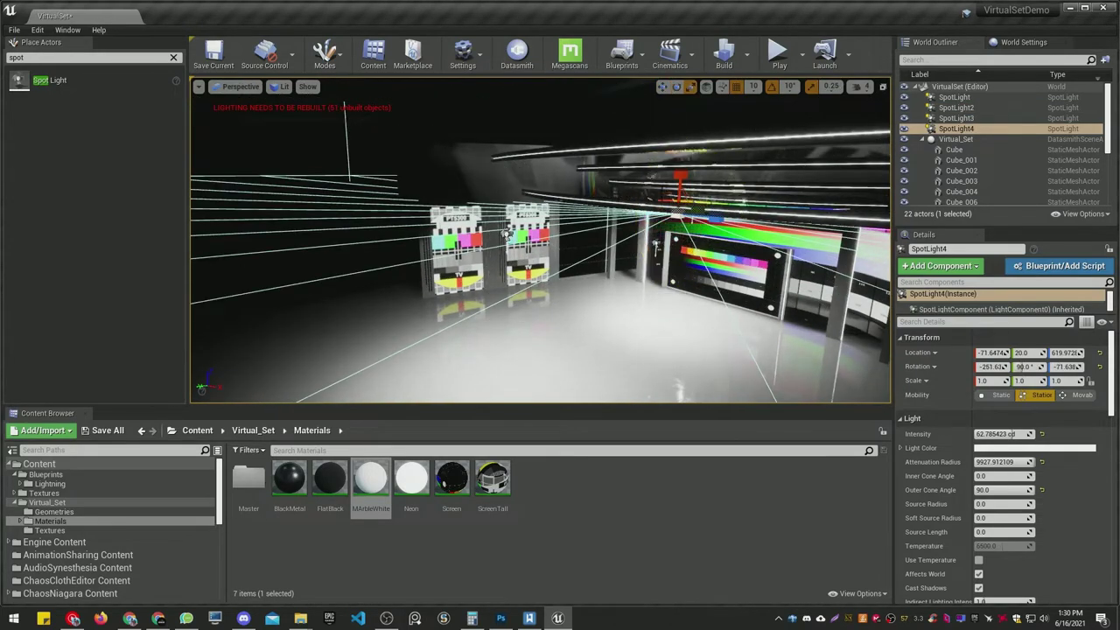
# Raise the upward-facing spot light to a Z location of about 700 and disable its cast shadows.
pyautogui.moveTo(681, 184); pyautogui.dragTo(680, 167)
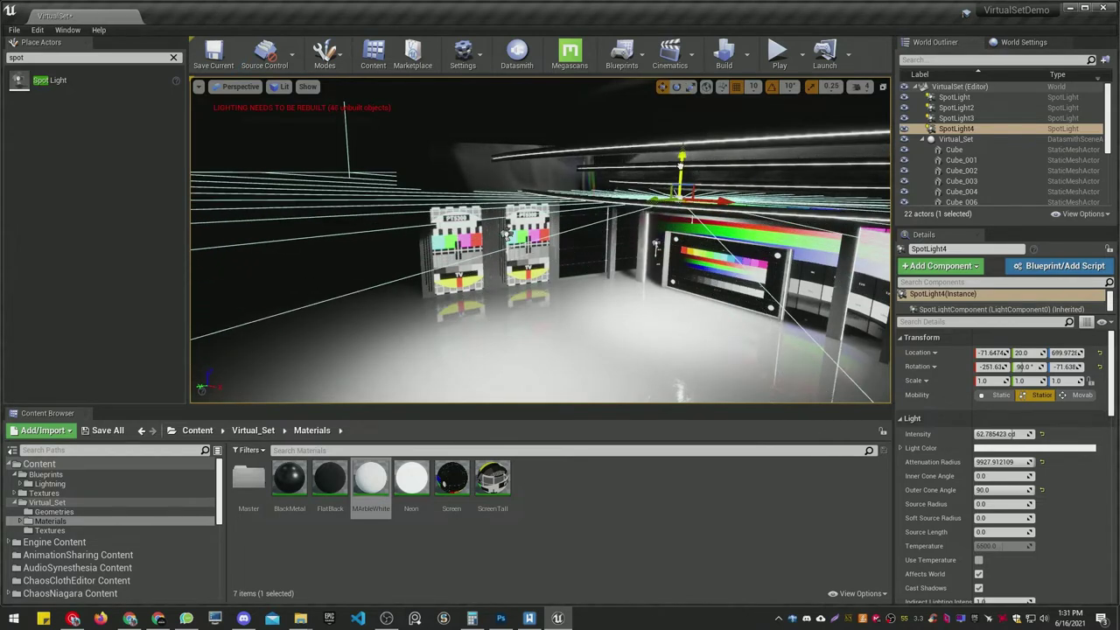
pyautogui.scroll(-1, 984, 549)
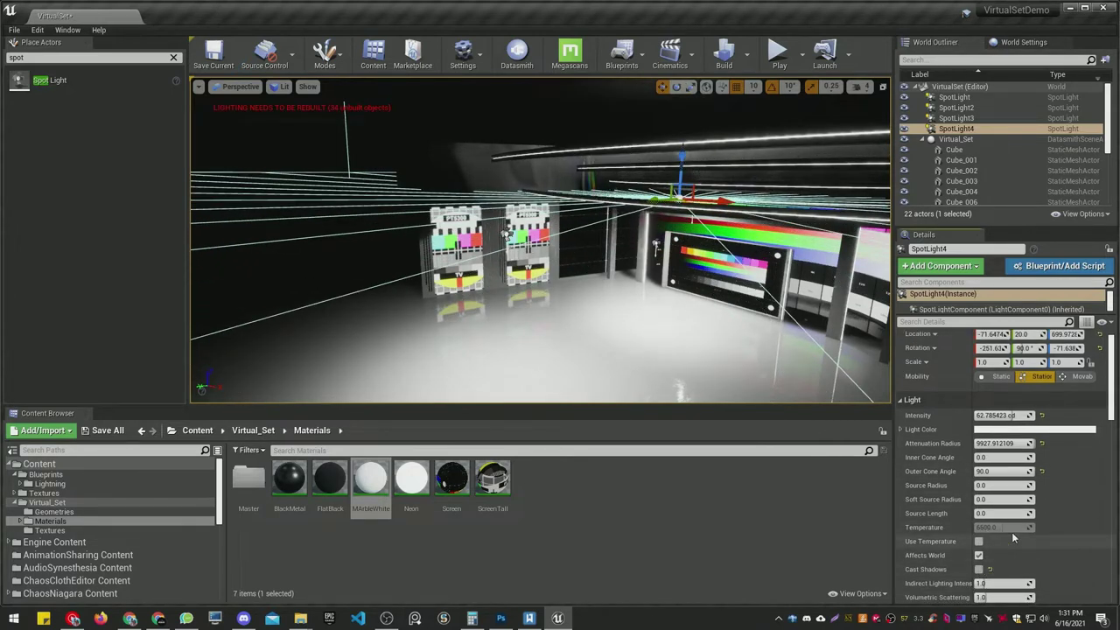
# Set the upward-facing spot light's intensity to about 138 cd, lower it to Z about 580, and view the set in game view.
pyautogui.moveTo(1004, 416); pyautogui.dragTo(1017, 415)
pyautogui.moveTo(681, 166); pyautogui.dragTo(677, 234)
pyautogui.moveTo(677, 234)
pyautogui.mouseDown(button='right')
pyautogui.moveTo(743, 236)
pyautogui.moveTo(731, 235)
pyautogui.moveTo(744, 236)
pyautogui.moveTo(736, 248)
pyautogui.moveTo(750, 235)
pyautogui.moveTo(603, 238)
pyautogui.moveTo(735, 236)
pyautogui.moveTo(667, 231)
pyautogui.mouseUp(button='right')
pyautogui.press('g')
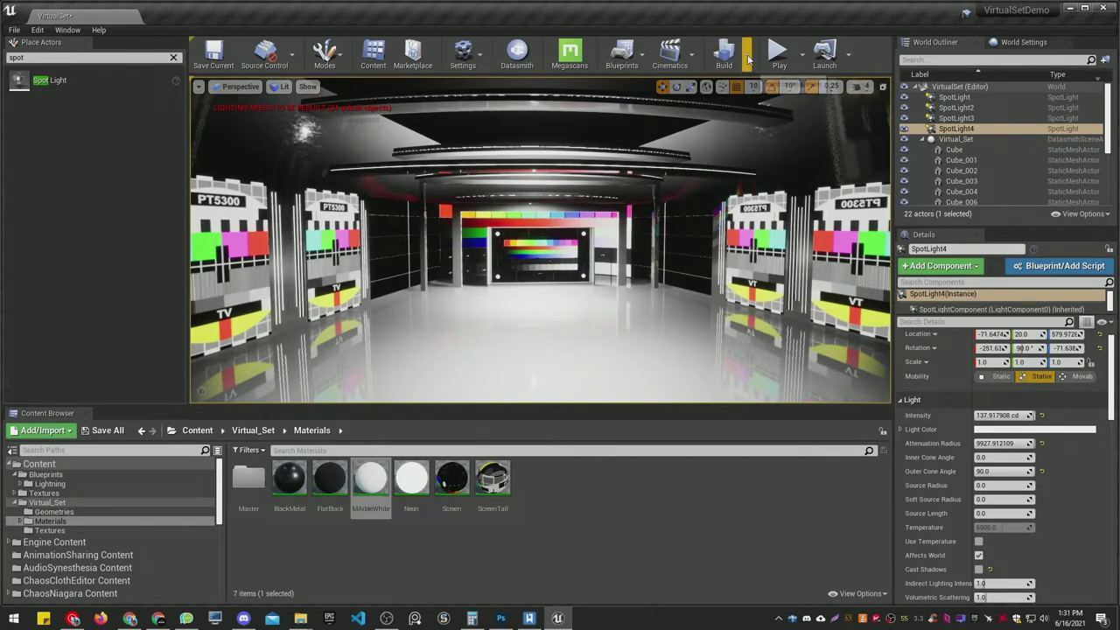
# Check the lighting quality options and run a lighting-only build of the set.
pyautogui.click(748, 57)
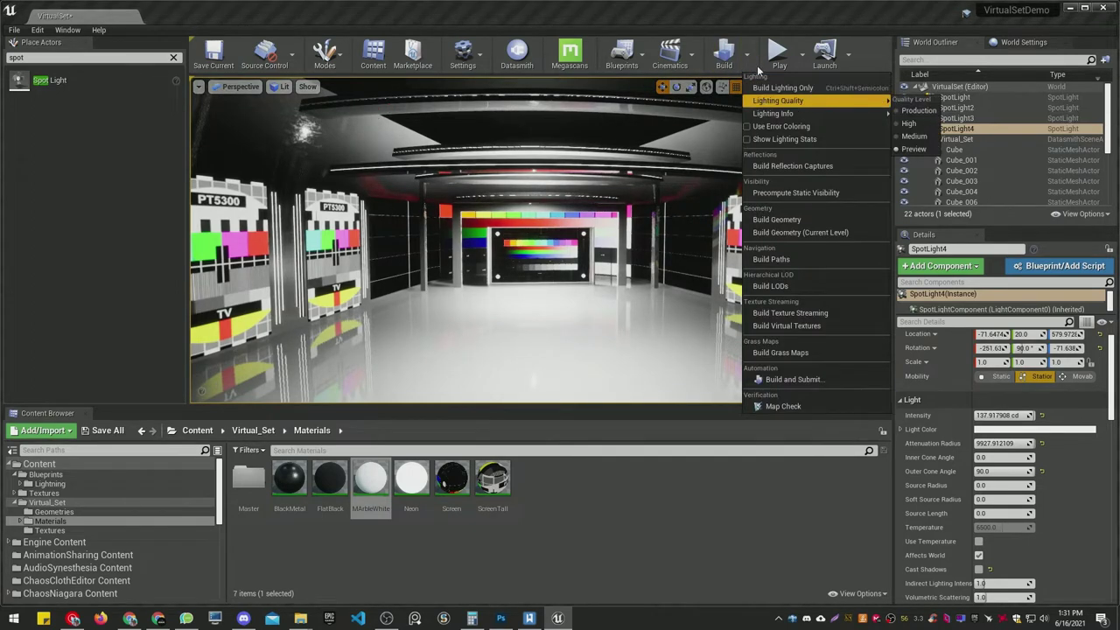
pyautogui.click(748, 58)
pyautogui.click(746, 54)
pyautogui.moveTo(885, 100)
pyautogui.click(812, 90)
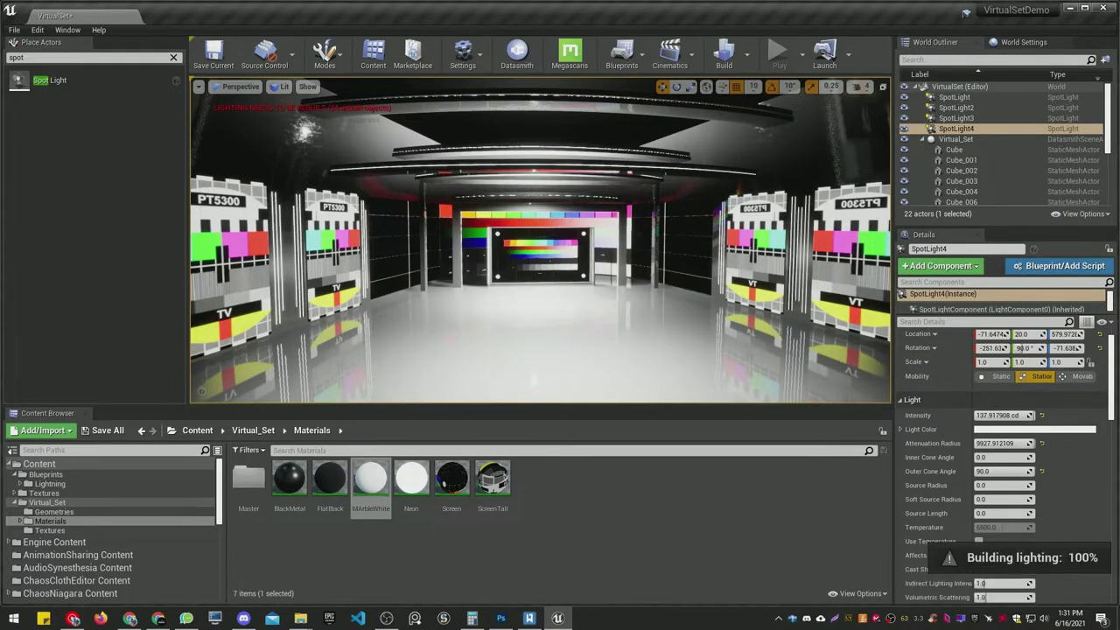
# Inspect the materials on the pillar mesh beside the main screen and locate BlackMetal and MArbleWhite in the Materials folder.
pyautogui.moveTo(293, 185); pyautogui.dragTo(316, 180, button='right')
pyautogui.moveTo(426, 194); pyautogui.dragTo(420, 229, button='right')
pyautogui.click(434, 206)
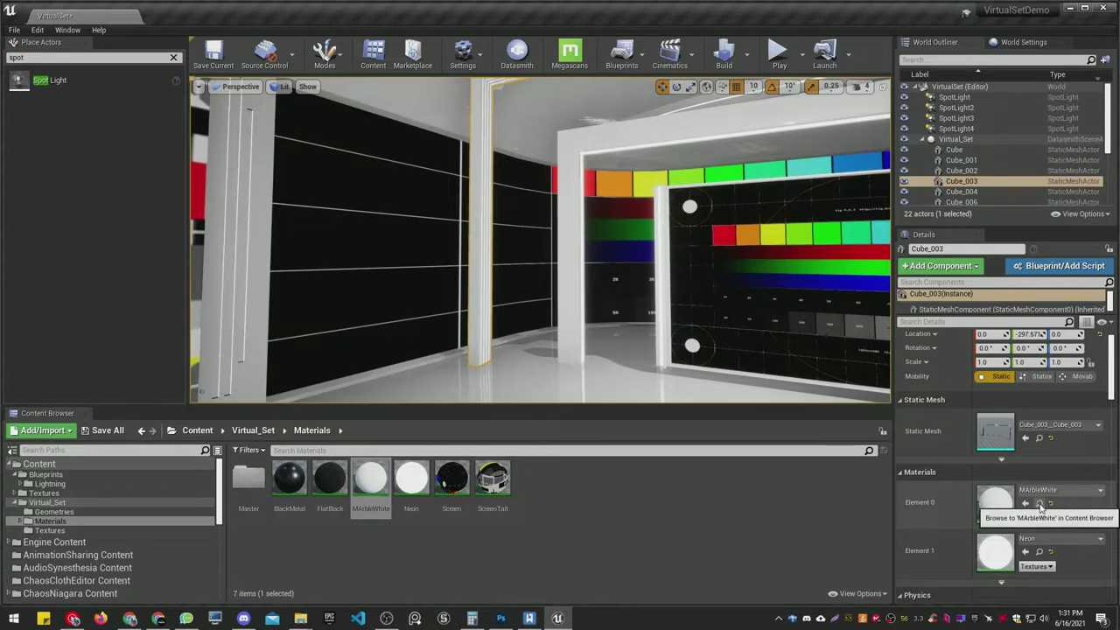
pyautogui.click(288, 494)
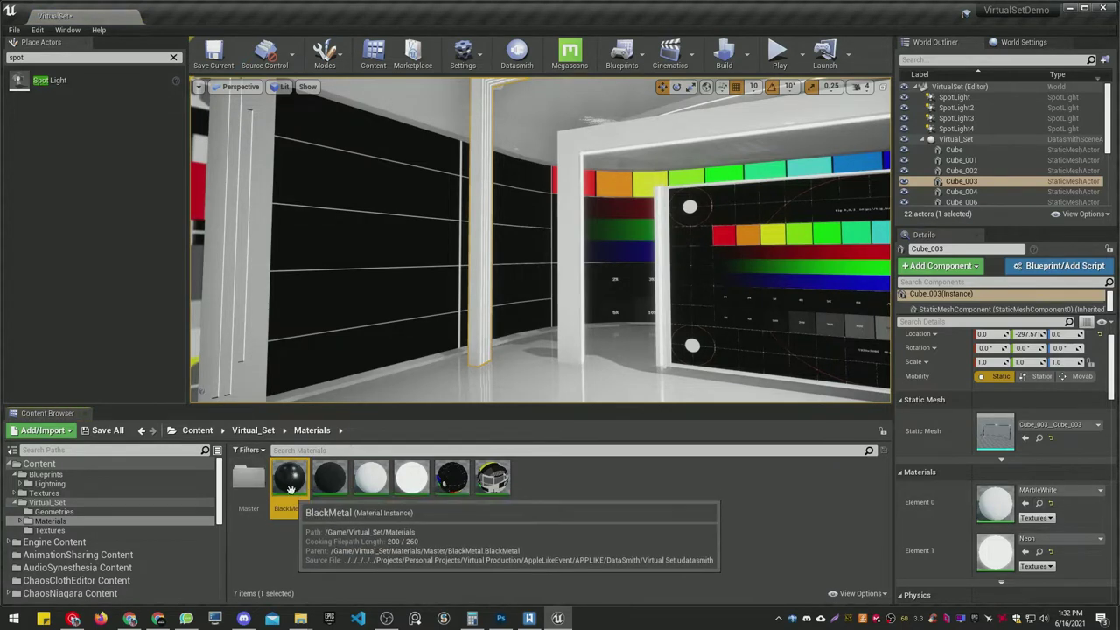
pyautogui.click(370, 484)
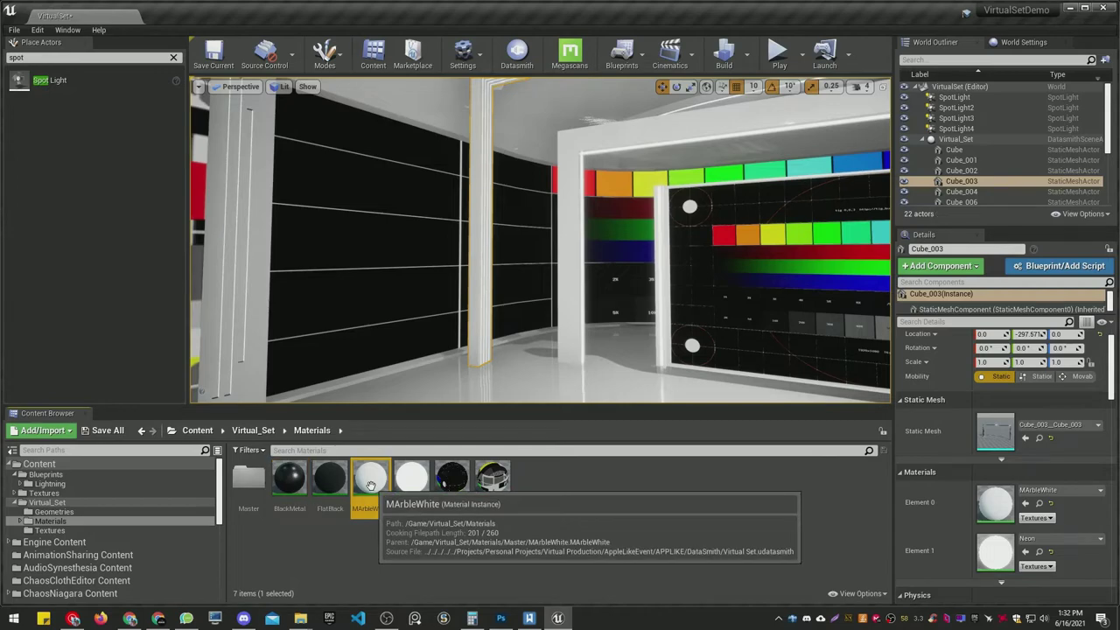
# Deselect the pillar and examine the built lighting from several positions around the set.
pyautogui.press('s')
pyautogui.moveTo(700, 280); pyautogui.dragTo(744, 269, button='right')
pyautogui.press('Escape')
pyautogui.press('w')
pyautogui.press('s')
pyautogui.press('w')
pyautogui.press('s')
pyautogui.press('w')
pyautogui.press('w')
pyautogui.press('w')
pyautogui.press('s')
pyautogui.press('w')
# Place a Post Process Volume on the set's floor and enable its Infinite Extent (Unbound) option.
pyautogui.click(173, 58)
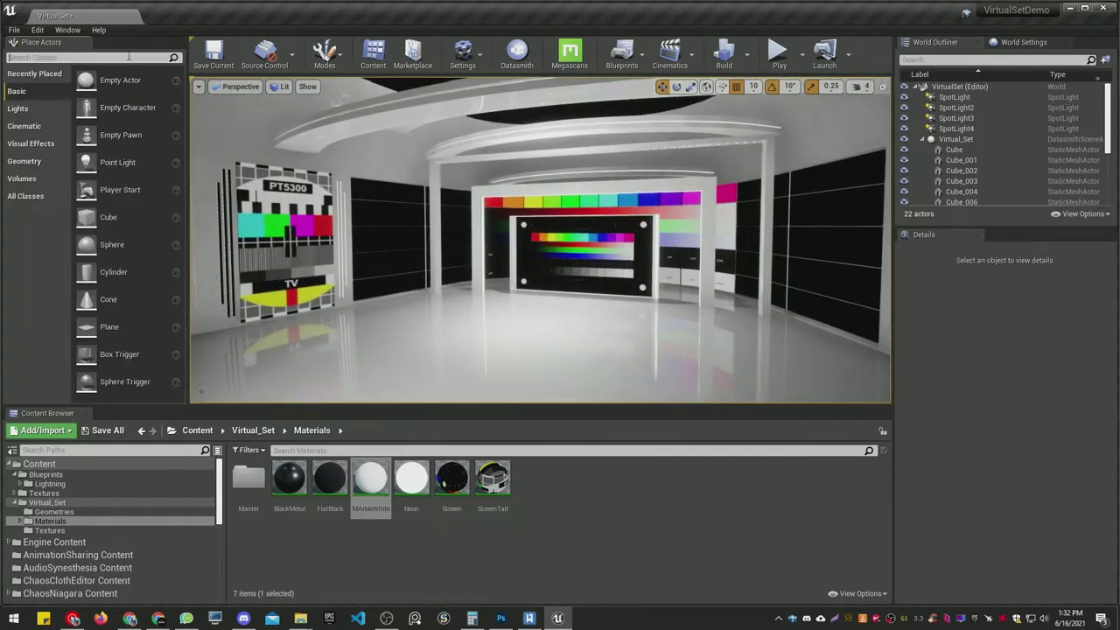
pyautogui.write('post')
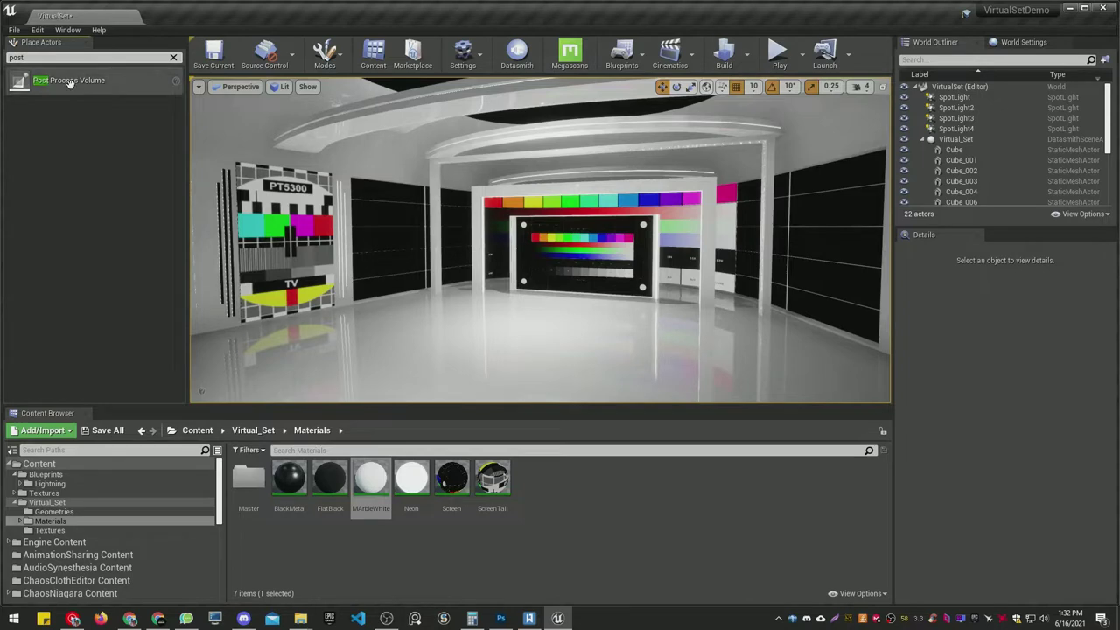
pyautogui.moveTo(70, 79); pyautogui.dragTo(582, 286)
pyautogui.moveTo(550, 322); pyautogui.dragTo(551, 321)
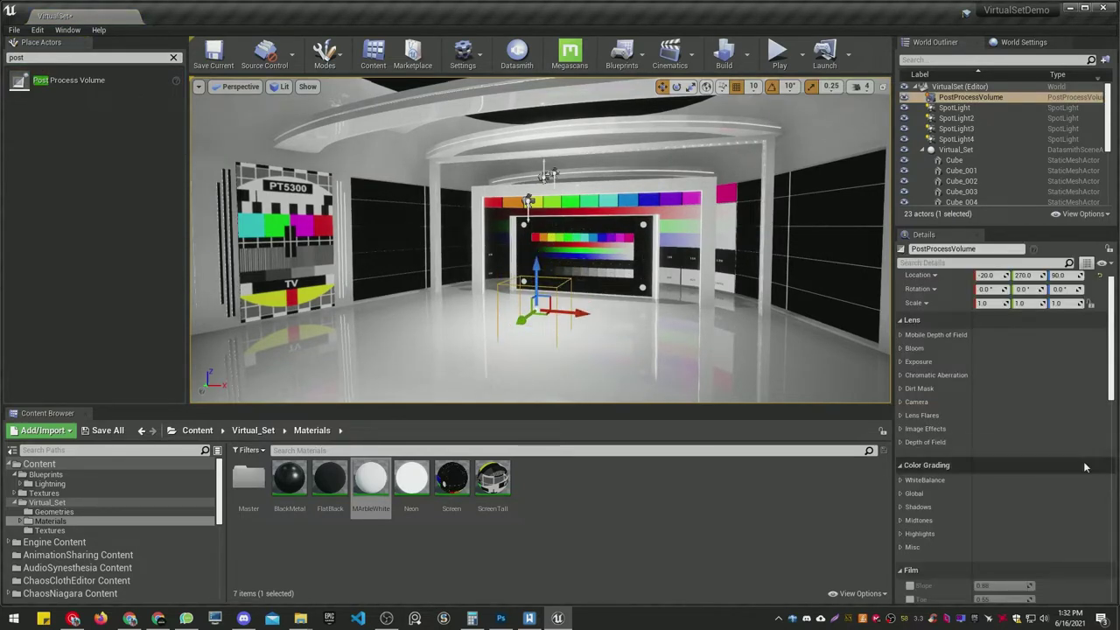
pyautogui.scroll(-15, 1000, 439)
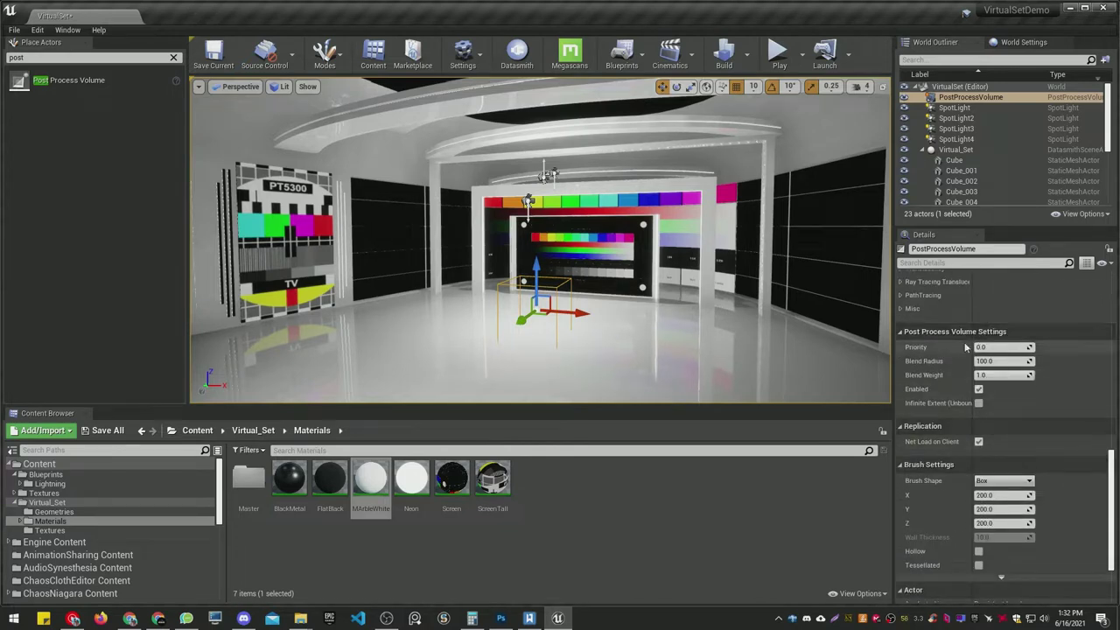
pyautogui.click(978, 403)
# Widen the property names and enable the Indirect Lighting Color override in the volume's Global Illumination settings.
pyautogui.scroll(5, 1028, 507)
pyautogui.scroll(3, 1028, 506)
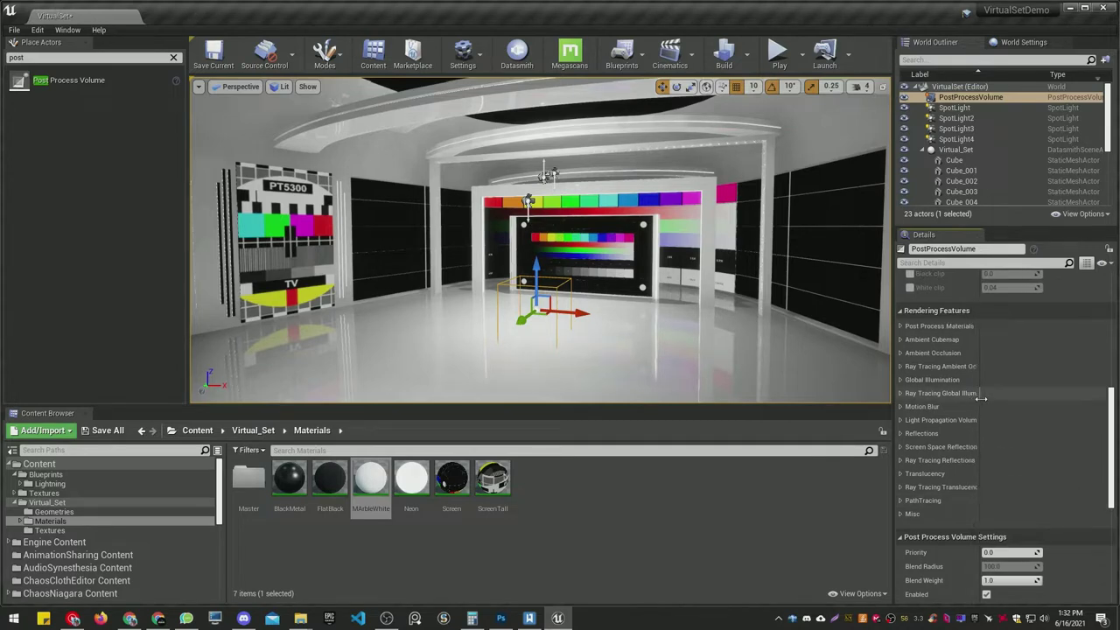
pyautogui.moveTo(977, 398); pyautogui.dragTo(1052, 394)
pyautogui.click(901, 380)
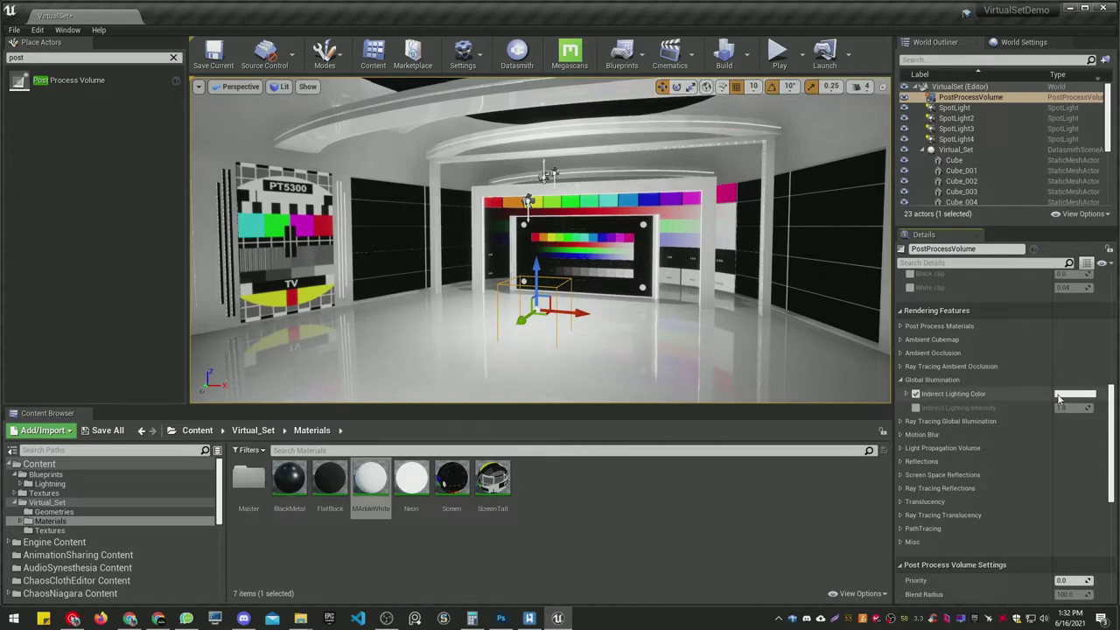
# Try a warm beige Indirect Lighting Color, hex sRGB FFDFB0FF, on the post process volume.
pyautogui.click(1059, 398)
pyautogui.moveTo(877, 398)
pyautogui.mouseDown()
pyautogui.moveTo(882, 329)
pyautogui.moveTo(916, 368)
pyautogui.moveTo(893, 384)
pyautogui.moveTo(902, 408)
pyautogui.mouseUp()
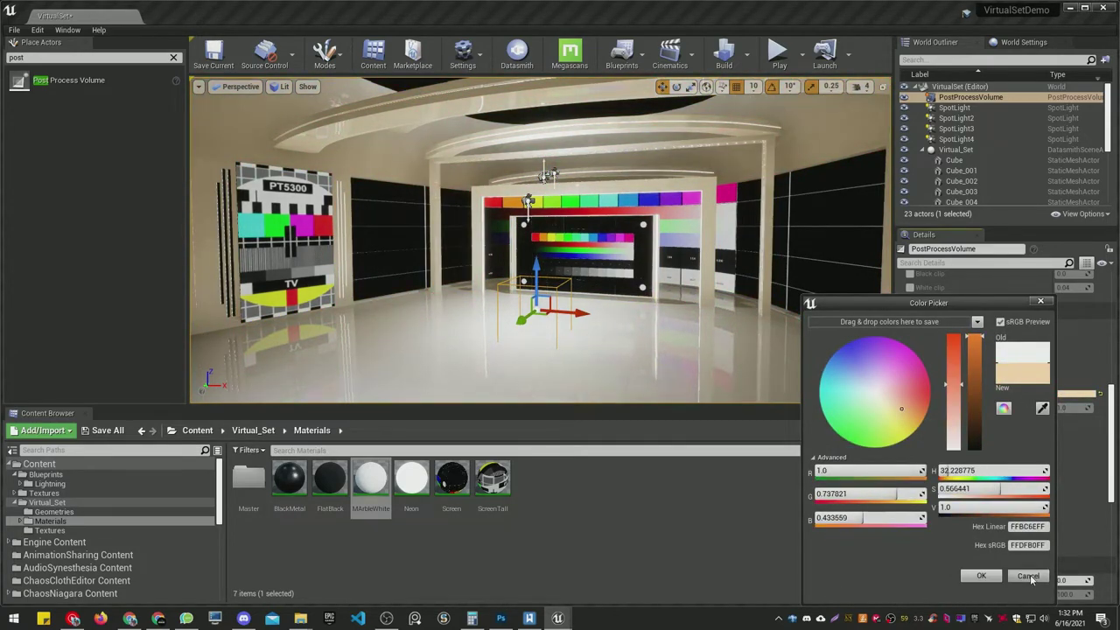
pyautogui.click(1027, 576)
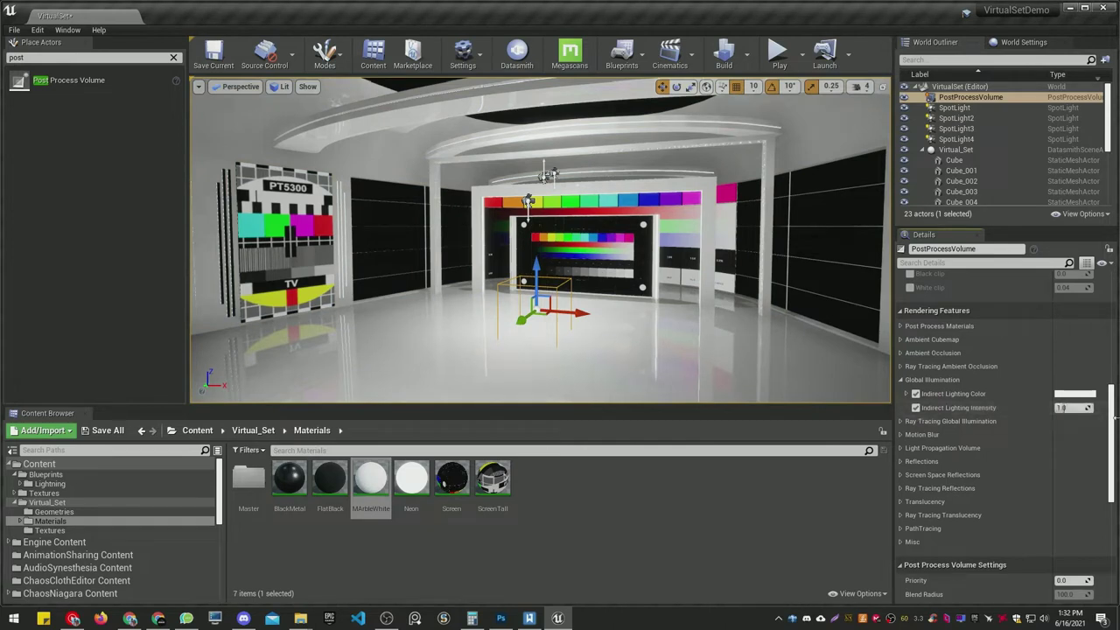
# Override the post process volume's Indirect Lighting Intensity and set it to 2.0.
pyautogui.moveTo(1064, 408); pyautogui.dragTo(1073, 408)
pyautogui.moveTo(658, 257); pyautogui.dragTo(604, 233, button='right')
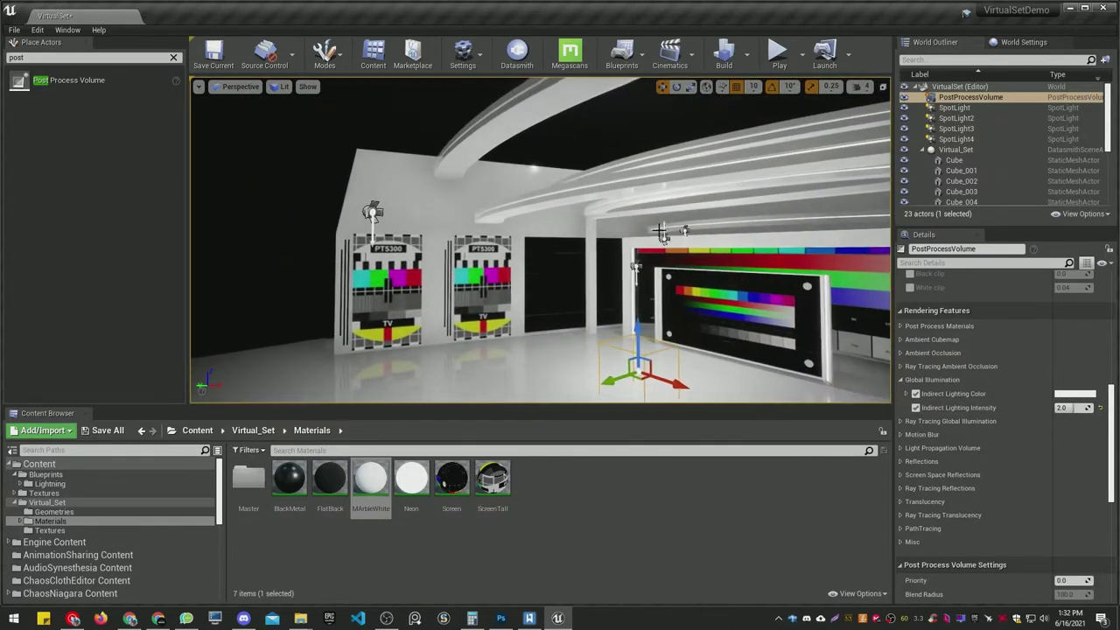
# Set the intensity of the upward-facing spot light SpotLight4 to 160 cd.
pyautogui.click(664, 238)
pyautogui.moveTo(683, 241); pyautogui.dragTo(752, 237, button='right')
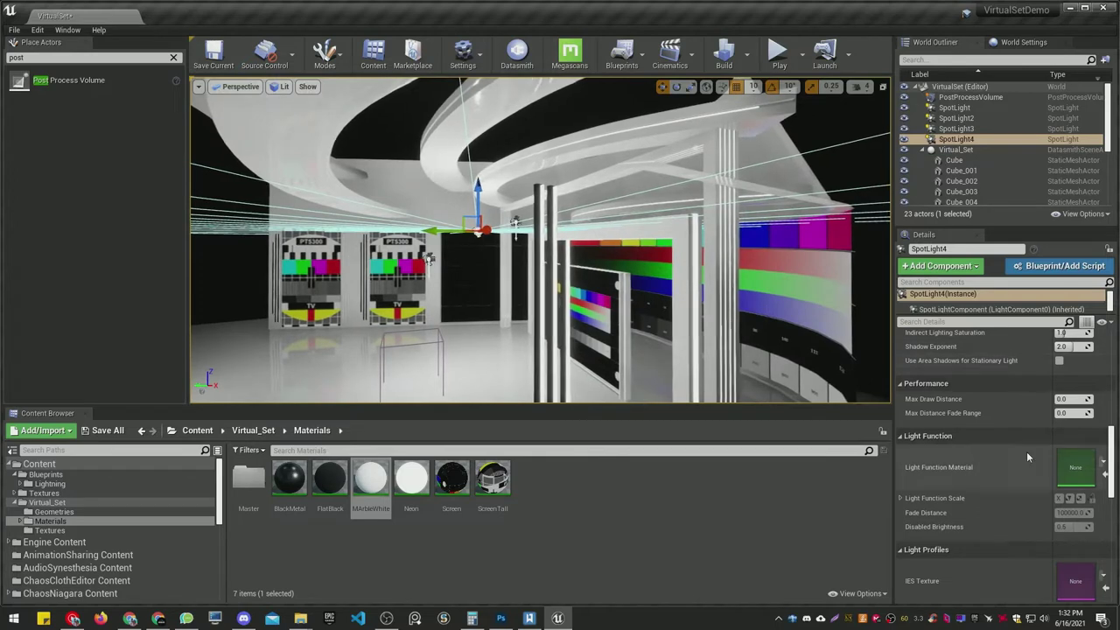
pyautogui.scroll(9, 1026, 452)
pyautogui.scroll(5, 1027, 455)
pyautogui.moveTo(1053, 401); pyautogui.dragTo(1029, 434)
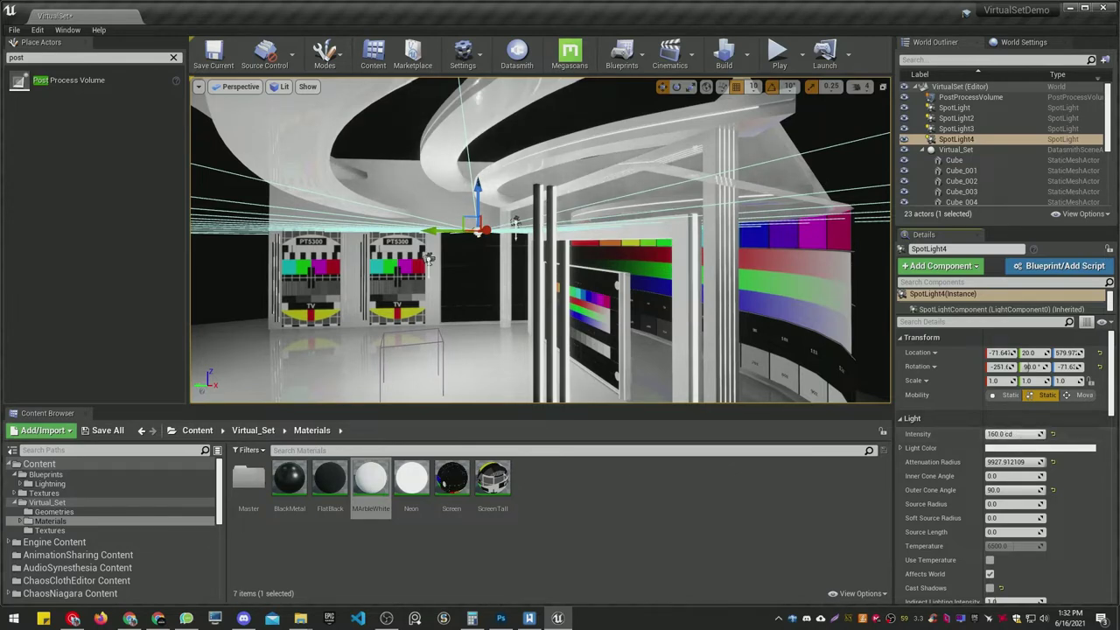
# Set the intensity of the first downward-facing spot light to about 7.8 cd and look over the set.
pyautogui.click(515, 222)
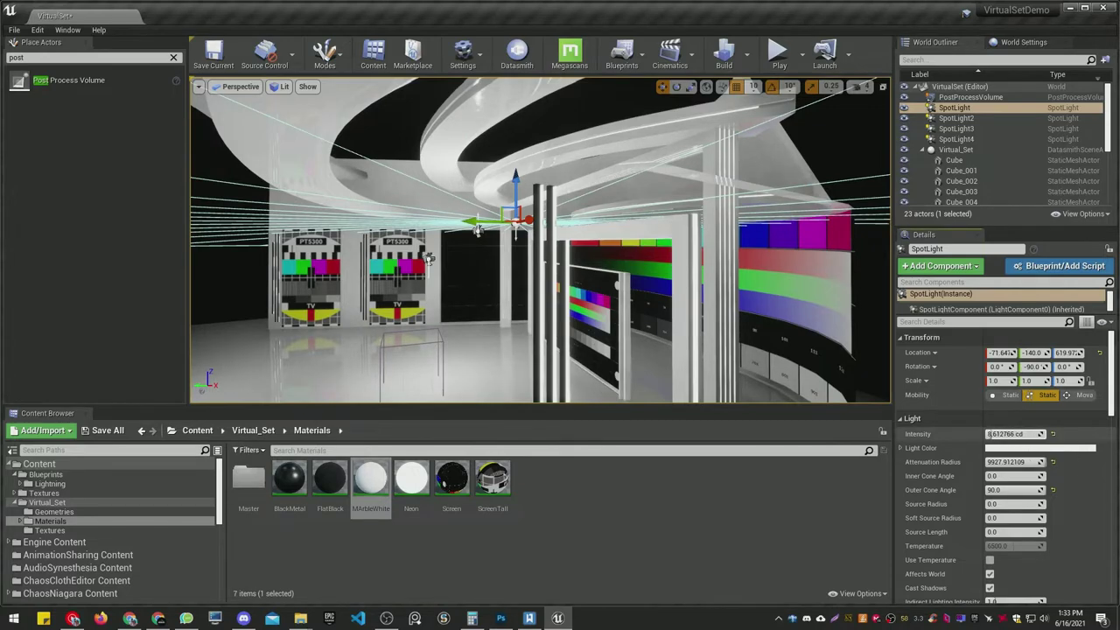
pyautogui.moveTo(543, 329); pyautogui.dragTo(699, 358, button='right')
pyautogui.moveTo(609, 300); pyautogui.dragTo(643, 302, button='right')
pyautogui.press('s')
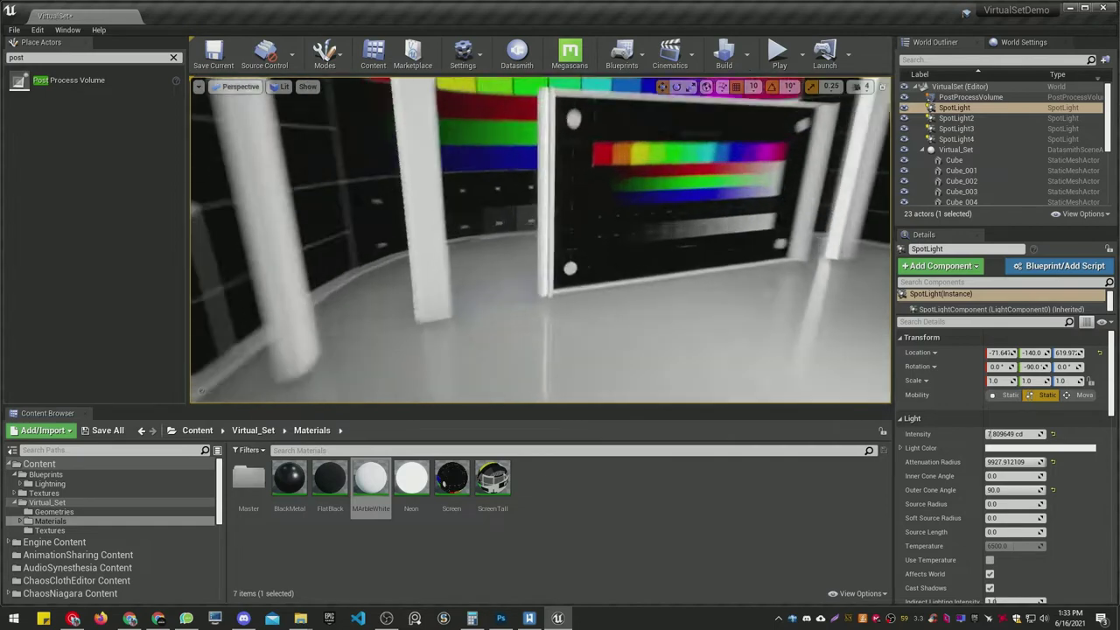
pyautogui.moveTo(540, 239); pyautogui.dragTo(473, 245, button='right')
pyautogui.moveTo(641, 305); pyautogui.dragTo(758, 305, button='right')
# Examine the set in the Light Complexity and Lightmap Density view modes.
pyautogui.click(278, 86)
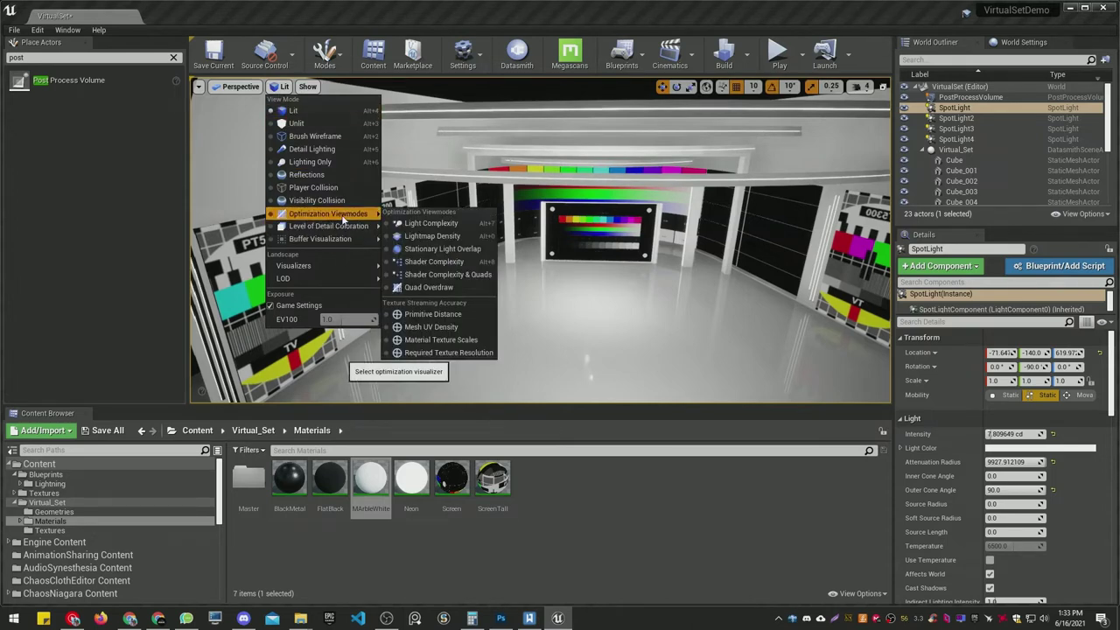
pyautogui.click(435, 225)
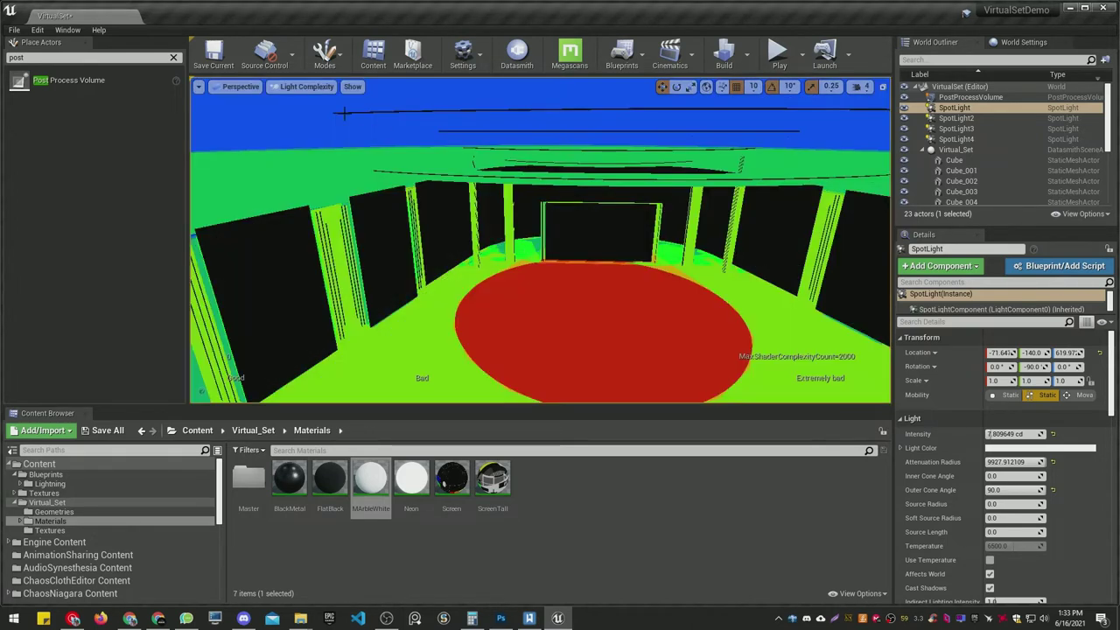
pyautogui.click(305, 86)
pyautogui.moveTo(350, 212)
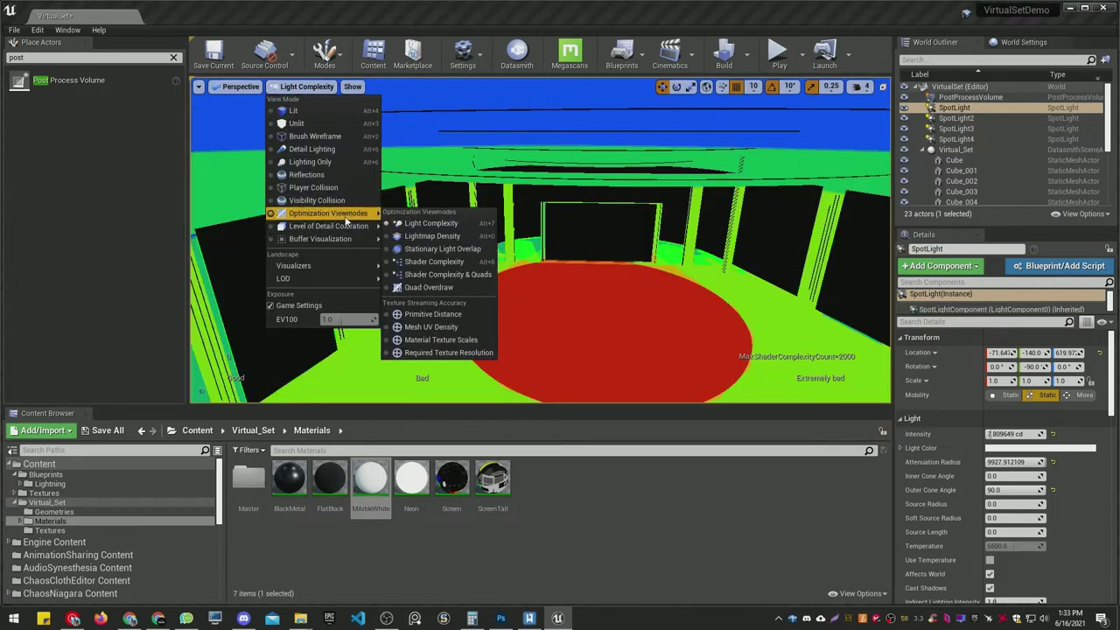
pyautogui.click(484, 239)
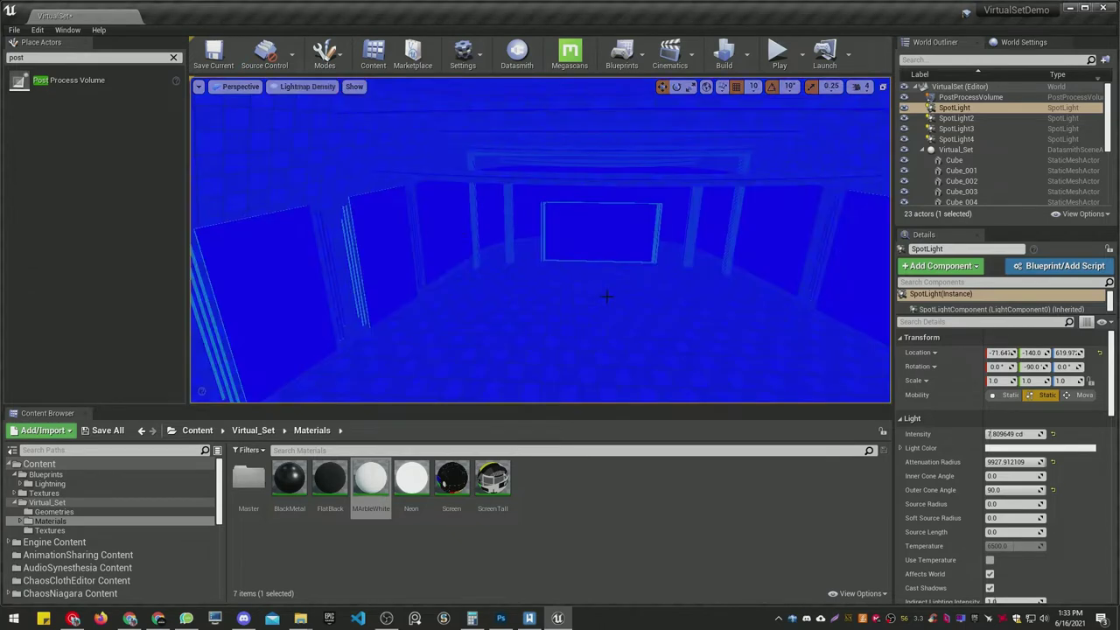
pyautogui.moveTo(606, 296); pyautogui.dragTo(647, 331, button='right')
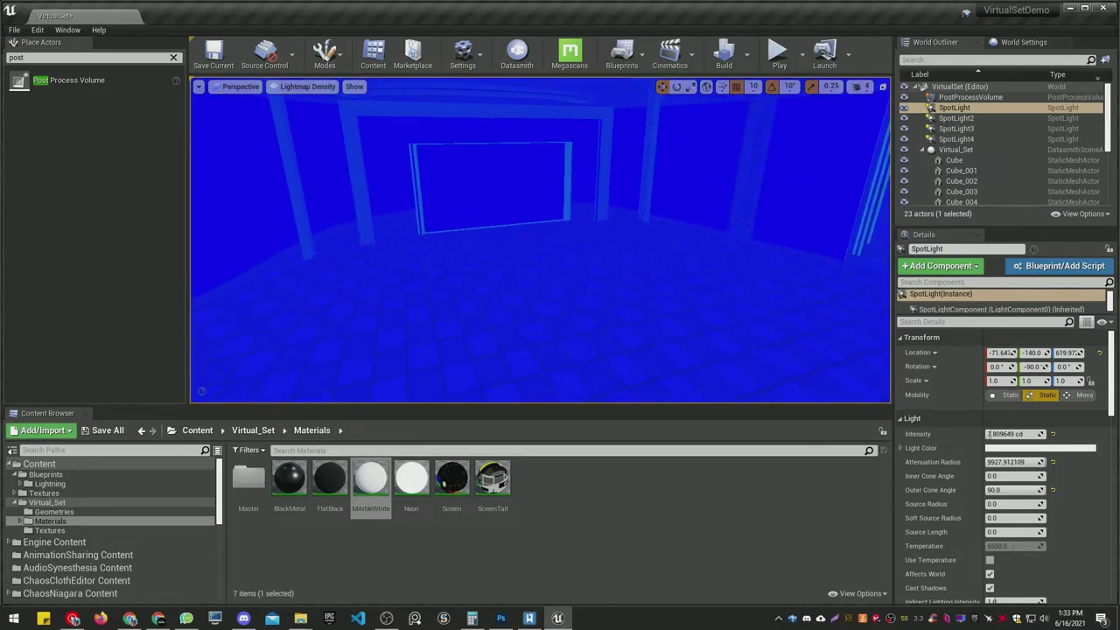
# Override the floor plane's light map resolution and set it to 256.
pyautogui.click(606, 301)
pyautogui.scroll(-10, 1078, 401)
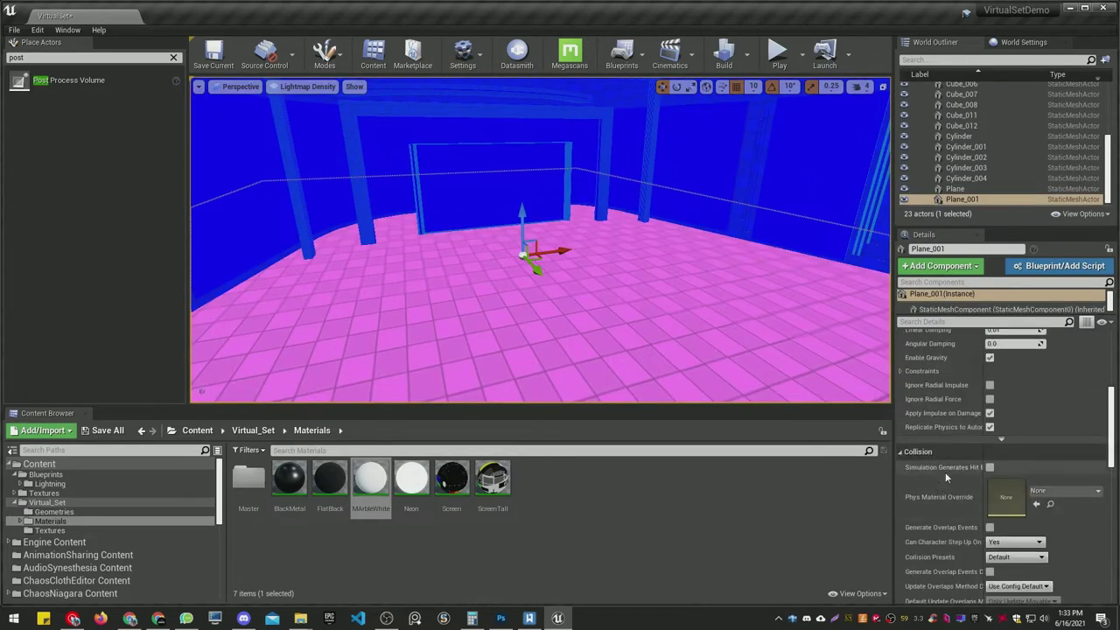
pyautogui.scroll(-5, 991, 488)
pyautogui.click(910, 456)
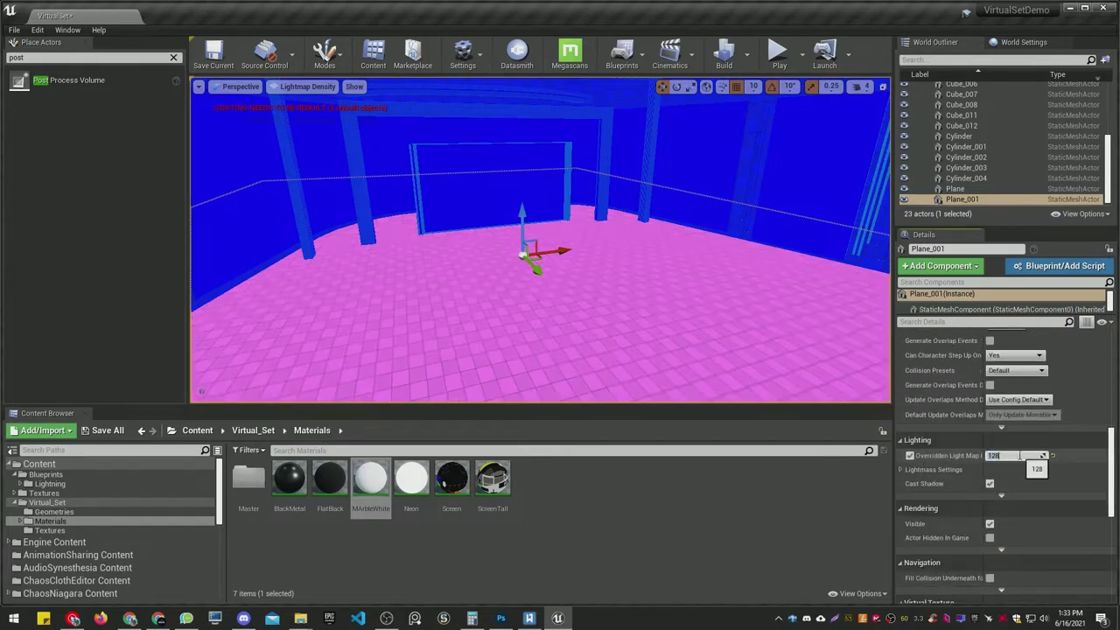
pyautogui.click(1019, 455)
pyautogui.write('256')
pyautogui.press('Return')
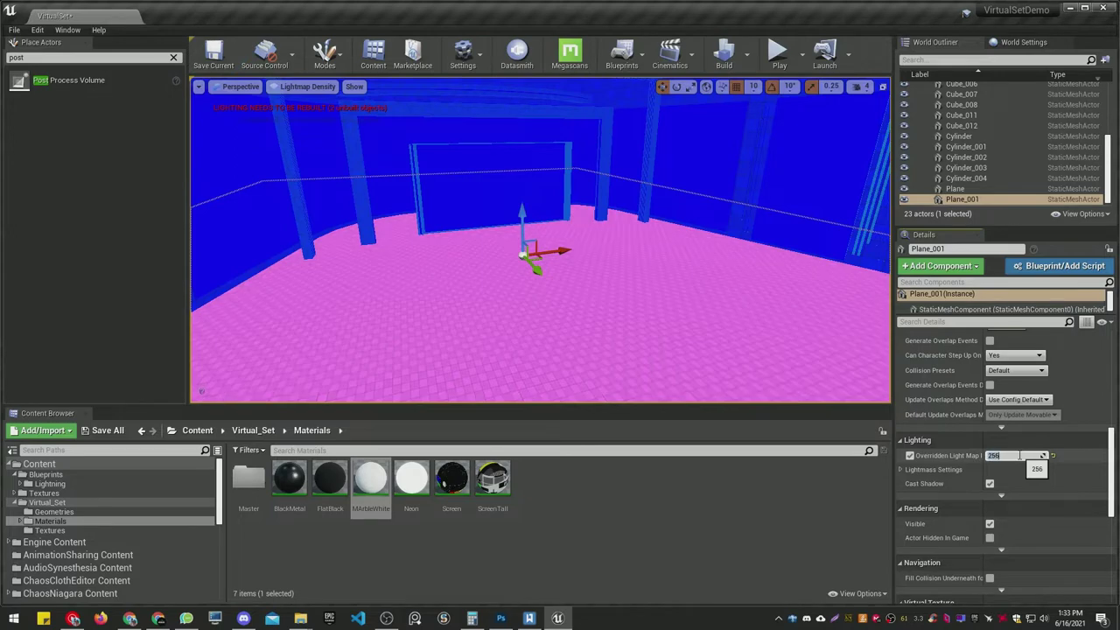
# Return to Lit view and override the light map resolution of the white wall mesh Cube_012 with 256.
pyautogui.moveTo(665, 253); pyautogui.dragTo(528, 102, button='right')
pyautogui.press('w')
pyautogui.moveTo(516, 364); pyautogui.dragTo(504, 376, button='right')
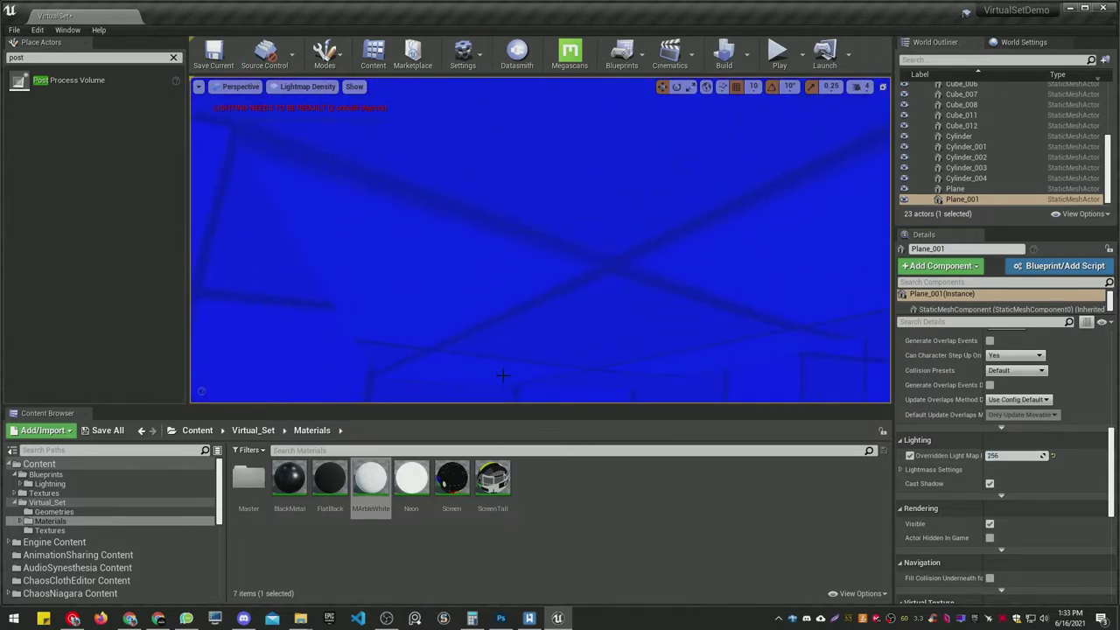
pyautogui.hotkey('alt', '4')
pyautogui.moveTo(372, 318); pyautogui.dragTo(299, 297, button='right')
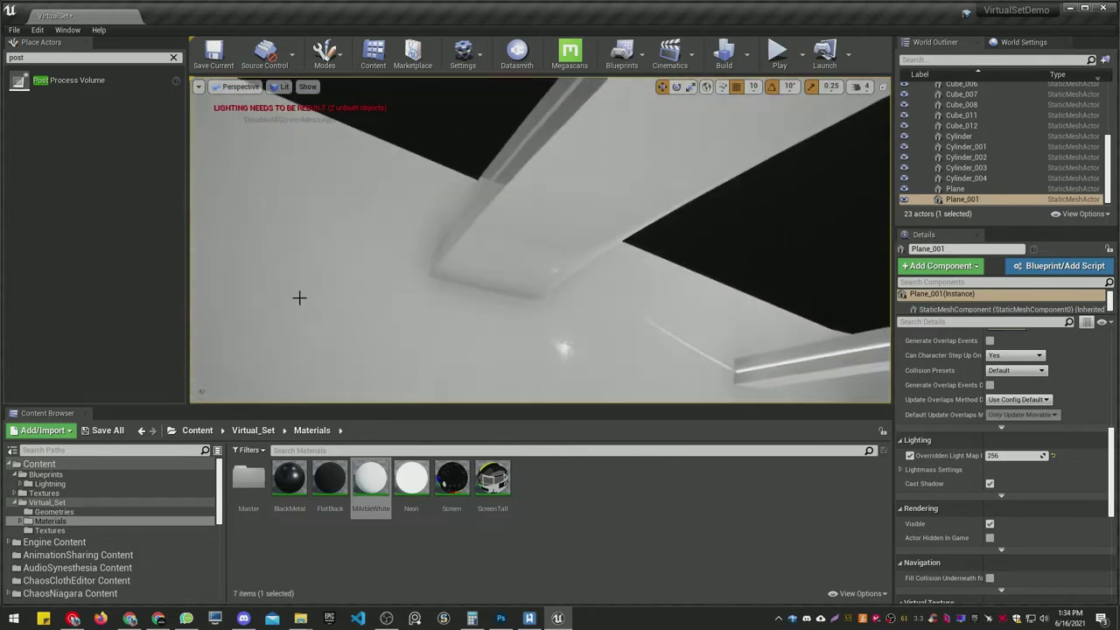
pyautogui.click(438, 330)
pyautogui.scroll(-5, 577, 339)
pyautogui.scroll(-3, 962, 459)
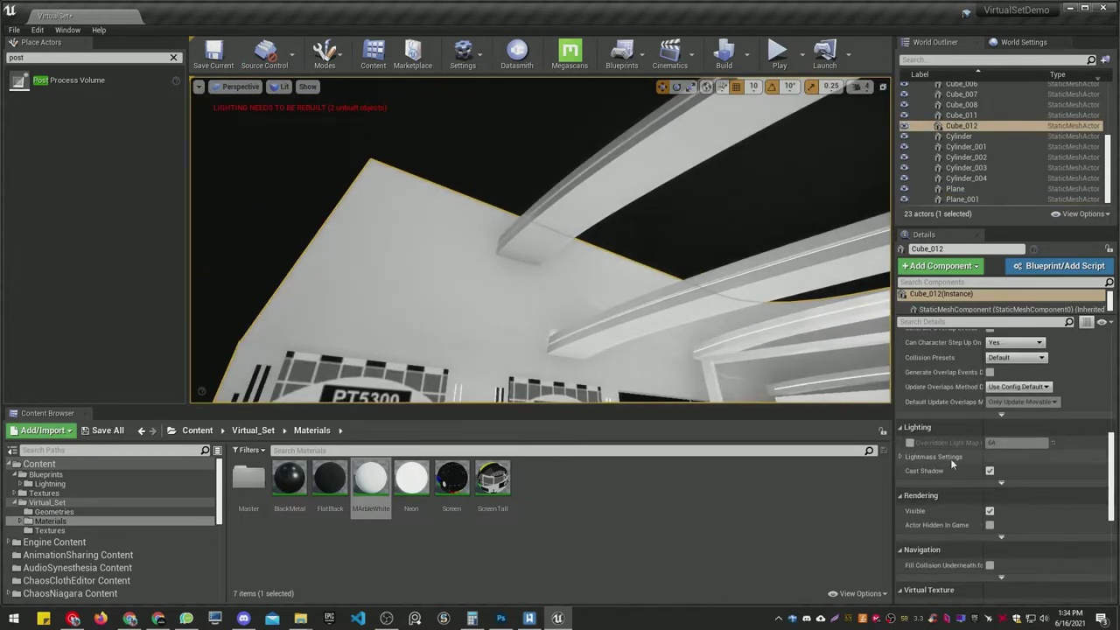
pyautogui.click(911, 444)
# Set the lighting build quality to Production.
pyautogui.moveTo(595, 304); pyautogui.dragTo(752, 373, button='right')
pyautogui.moveTo(543, 273); pyautogui.dragTo(525, 318, button='right')
pyautogui.press('w')
pyautogui.moveTo(540, 241); pyautogui.dragTo(619, 295, button='right')
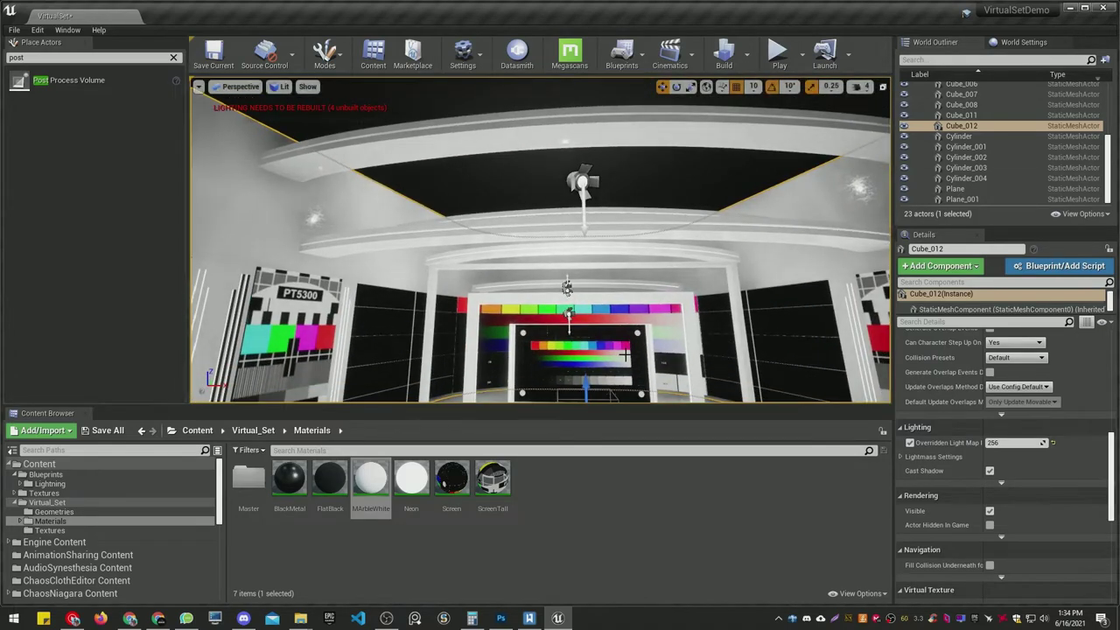
pyautogui.click(745, 54)
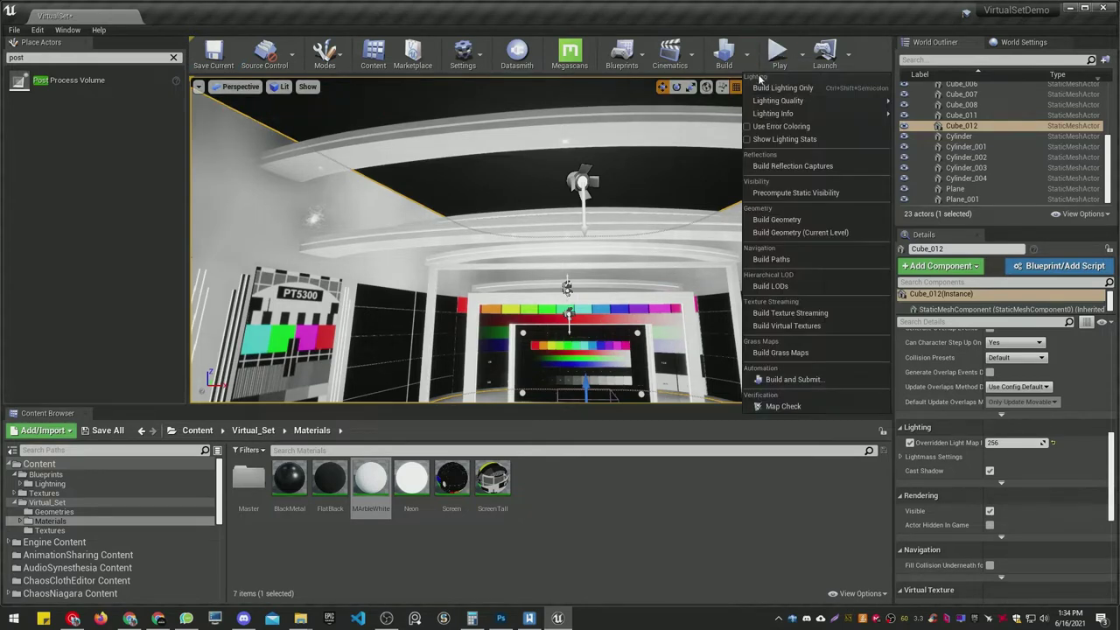
pyautogui.moveTo(837, 104)
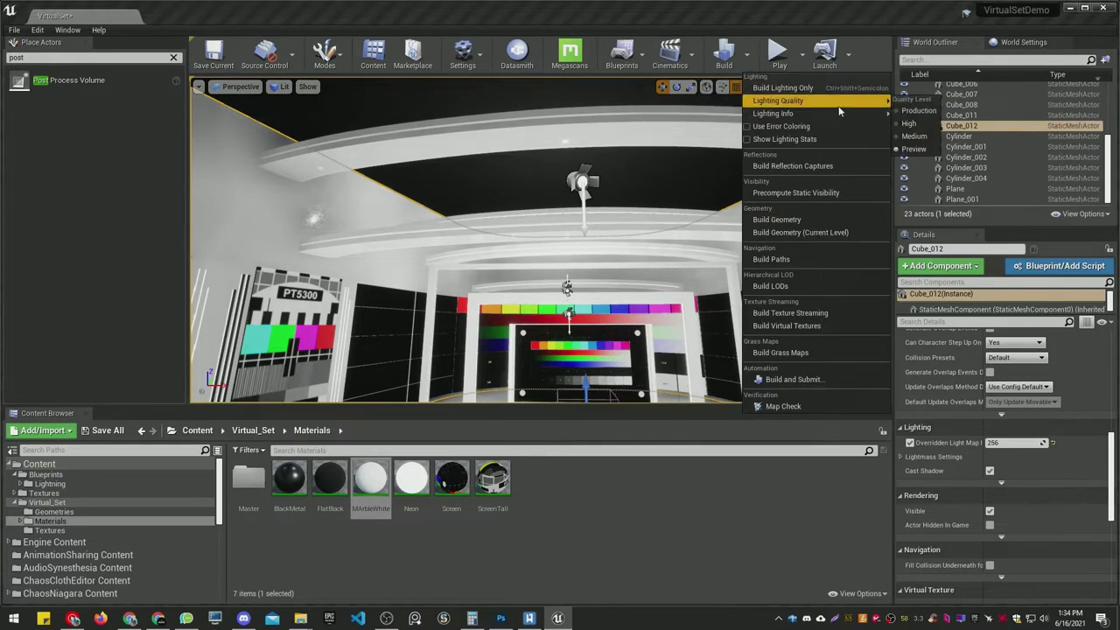
pyautogui.click(922, 114)
# View the set in game view and open the World Settings, enlarged to show more of the Lightmass settings.
pyautogui.moveTo(684, 218); pyautogui.dragTo(690, 271, button='right')
pyautogui.press('g')
pyautogui.press('s')
pyautogui.click(1021, 45)
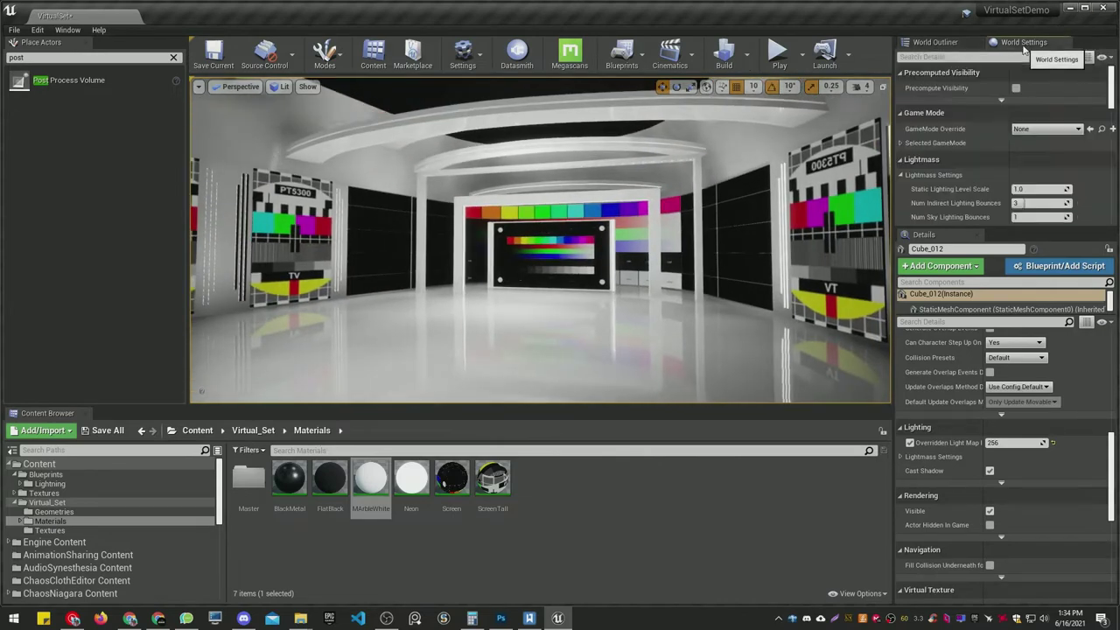
pyautogui.click(63, 31)
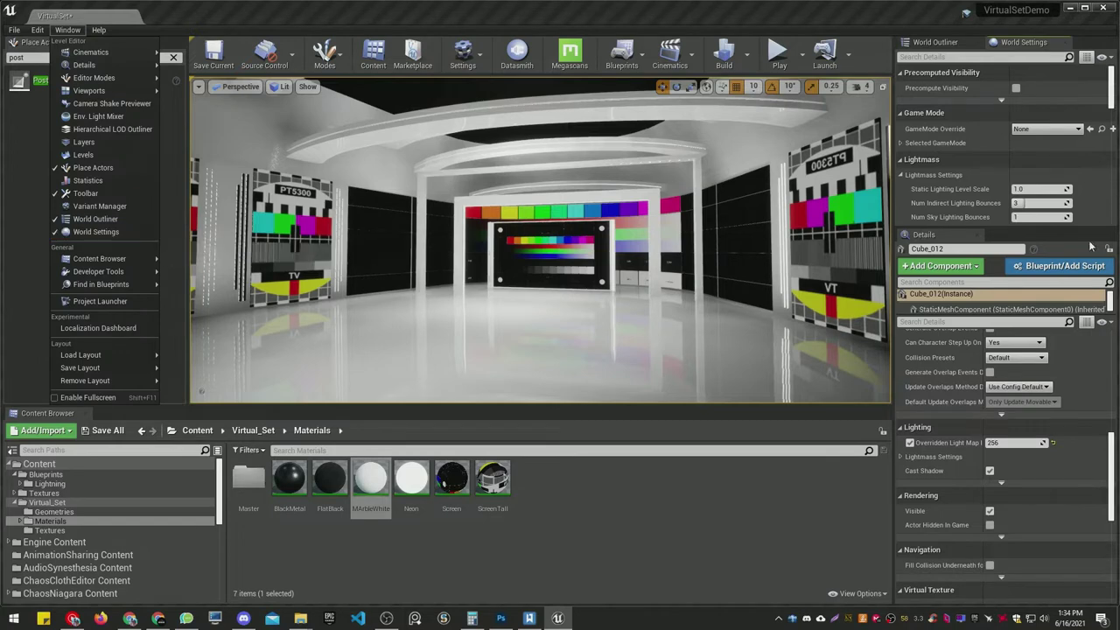
pyautogui.moveTo(1040, 228); pyautogui.dragTo(1035, 375)
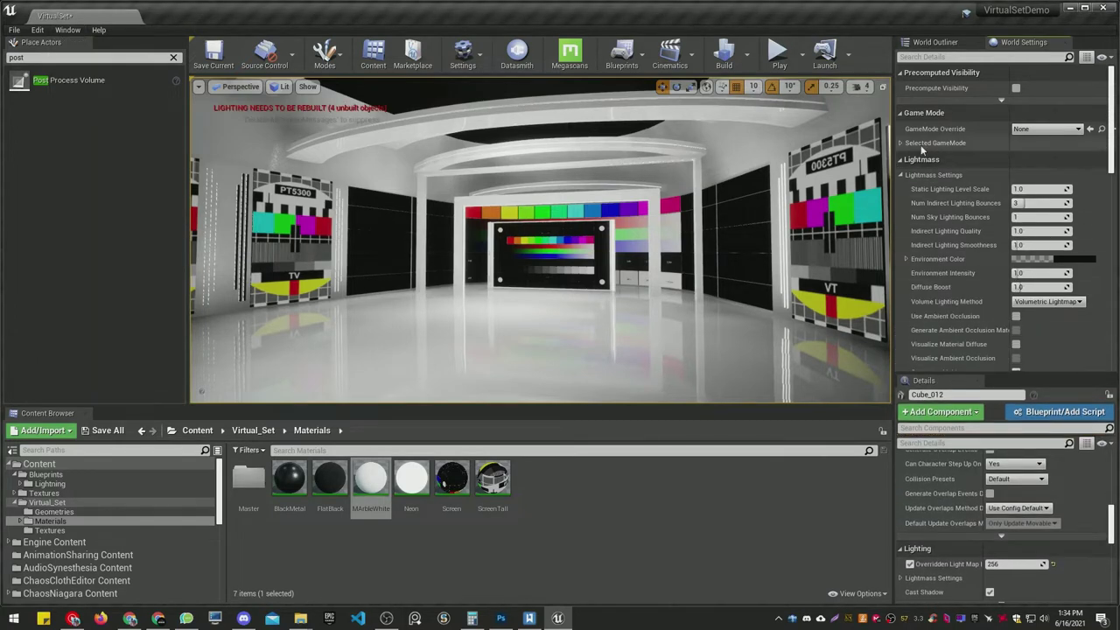
# Collapse the Game Mode settings and set Static Lighting Level Scale to 0.5 and Num Indirect Lighting Bounces to 10.
pyautogui.click(901, 115)
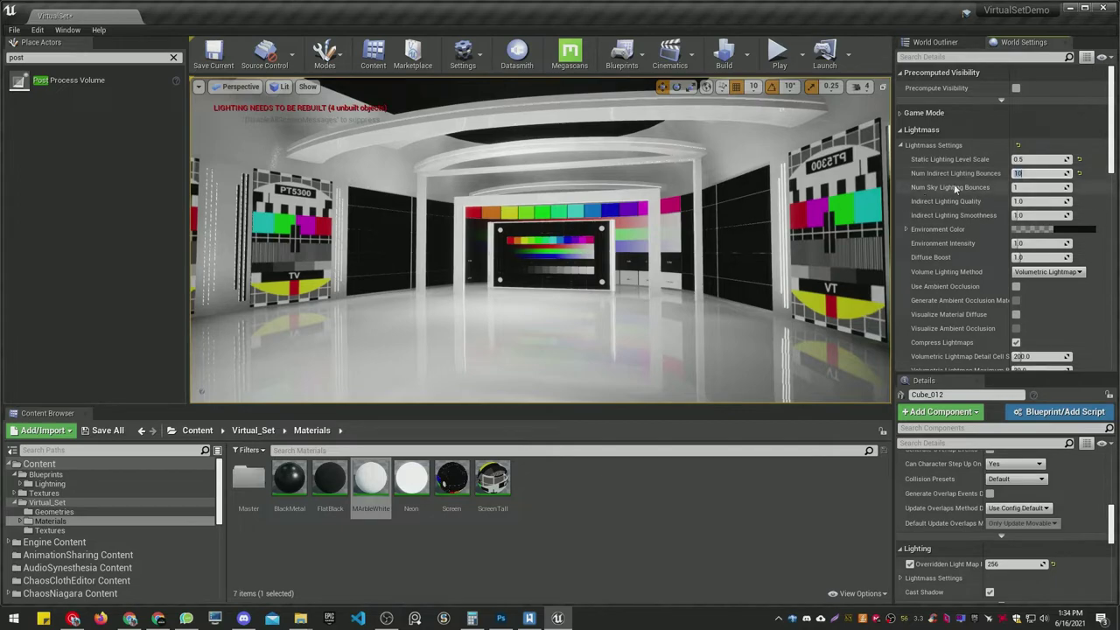
pyautogui.moveTo(649, 270)
pyautogui.mouseDown(button='right')
pyautogui.moveTo(662, 259)
pyautogui.moveTo(661, 289)
pyautogui.moveTo(649, 290)
pyautogui.mouseUp(button='right')
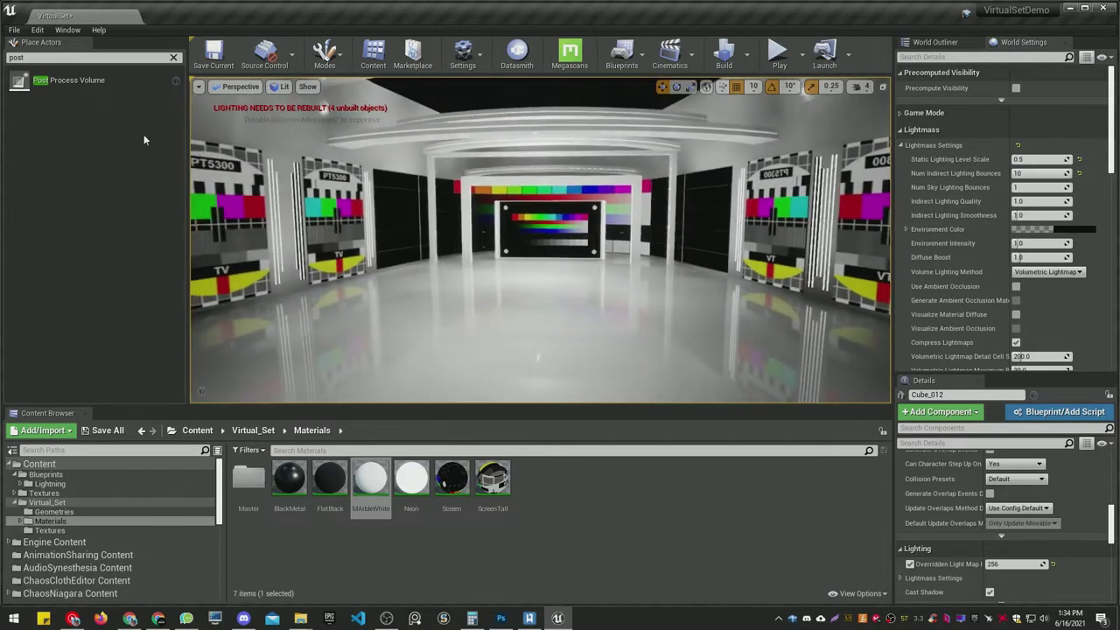
# Search the placeable actors for sky and clear the current object selection.
pyautogui.write('sky')
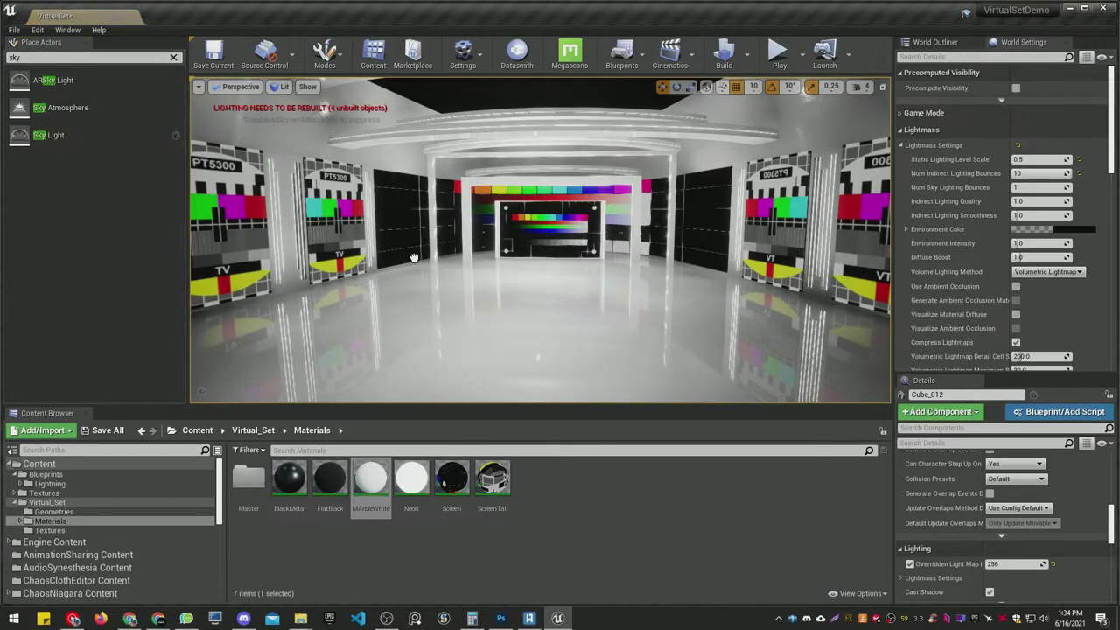
pyautogui.press('Escape')
pyautogui.moveTo(514, 264); pyautogui.dragTo(577, 219, button='right')
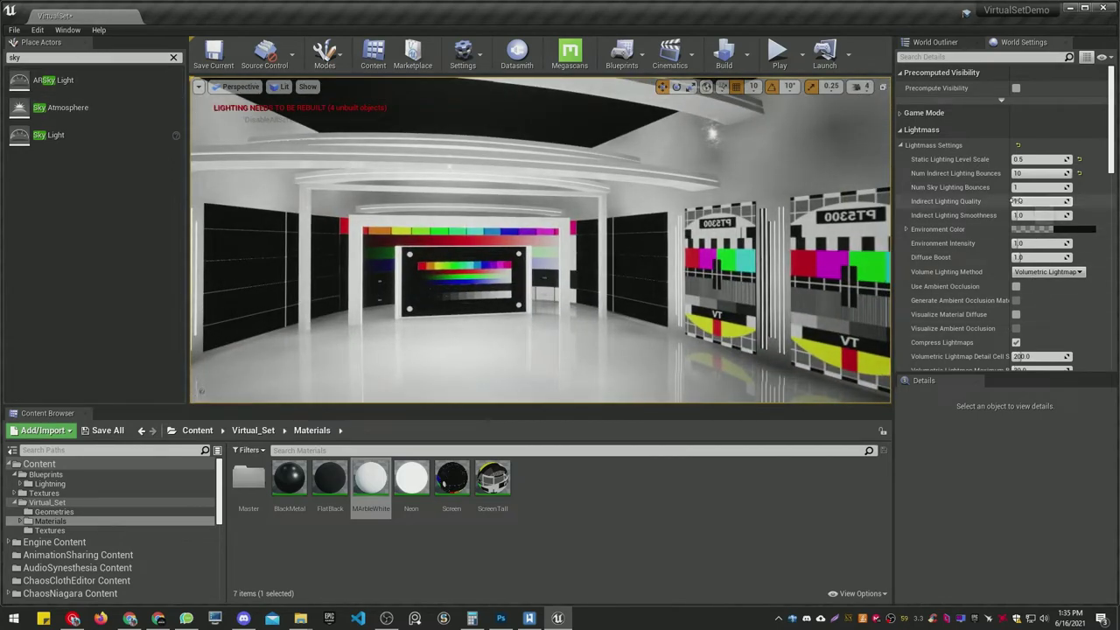
# Set the Lightmass Indirect Lighting Quality to 2.0 and Indirect Lighting Smoothness to 1.15.
pyautogui.click(1036, 201)
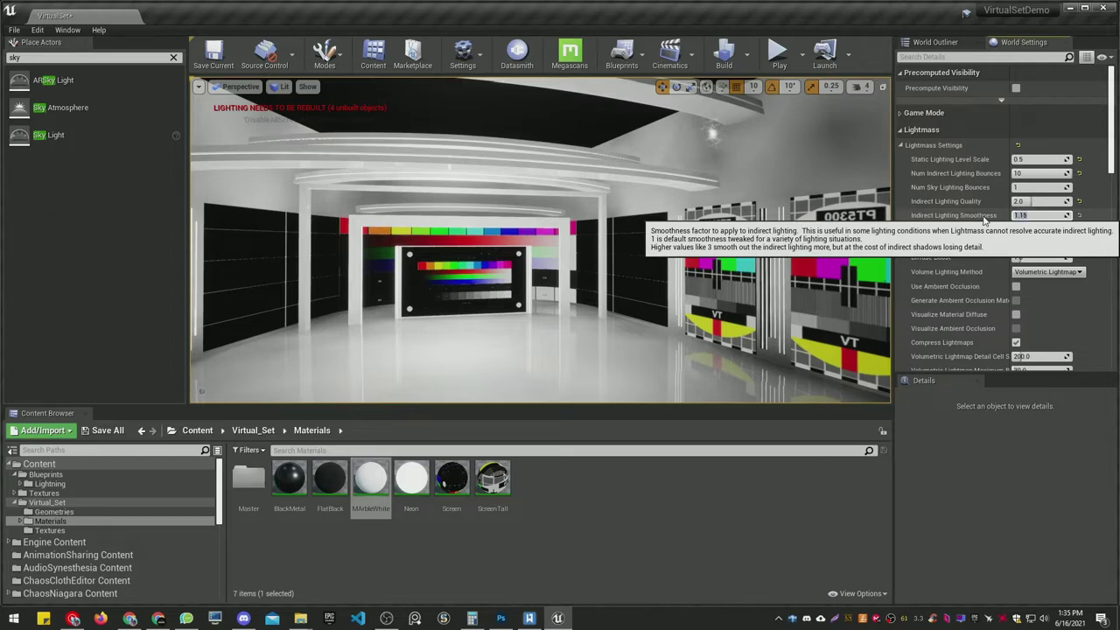
pyautogui.moveTo(752, 263); pyautogui.dragTo(704, 248, button='right')
pyautogui.moveTo(604, 241); pyautogui.dragTo(596, 283, button='right')
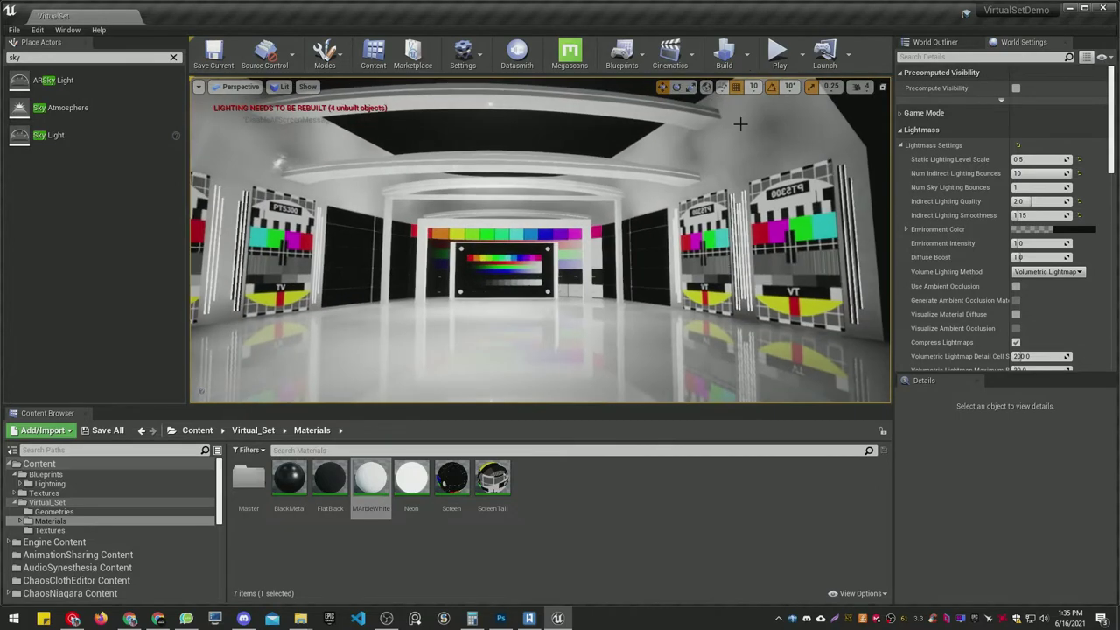
# Check that the lighting quality is Production and build the level's lighting.
pyautogui.click(749, 59)
pyautogui.moveTo(875, 100)
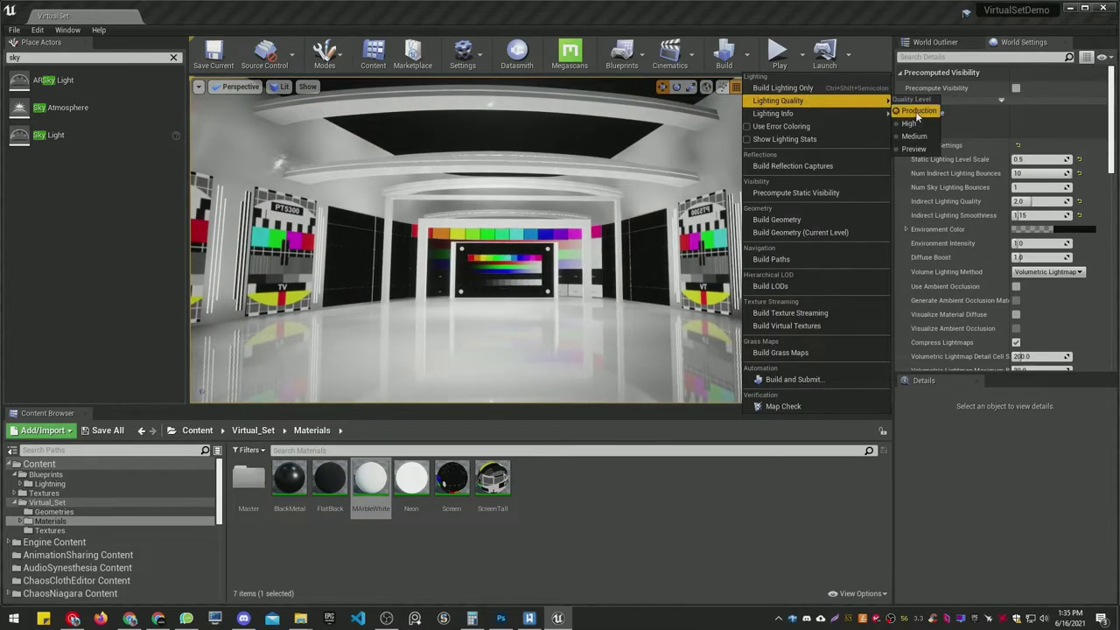
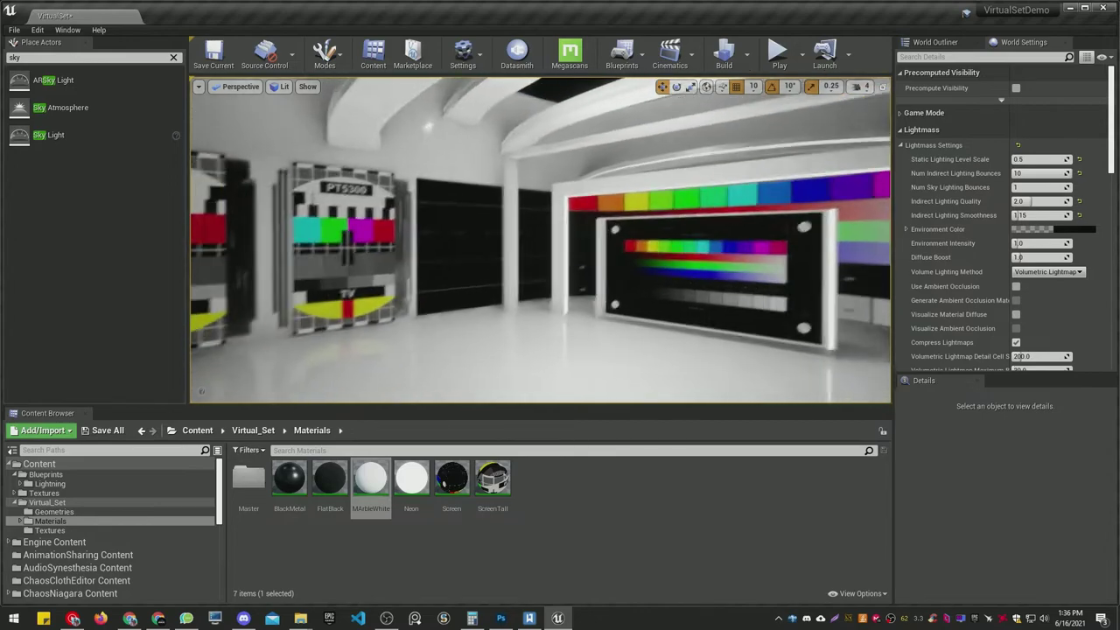
# Select the set's inner frames, central screen, test-card panels and curved ceiling beams together.
pyautogui.click(338, 166)
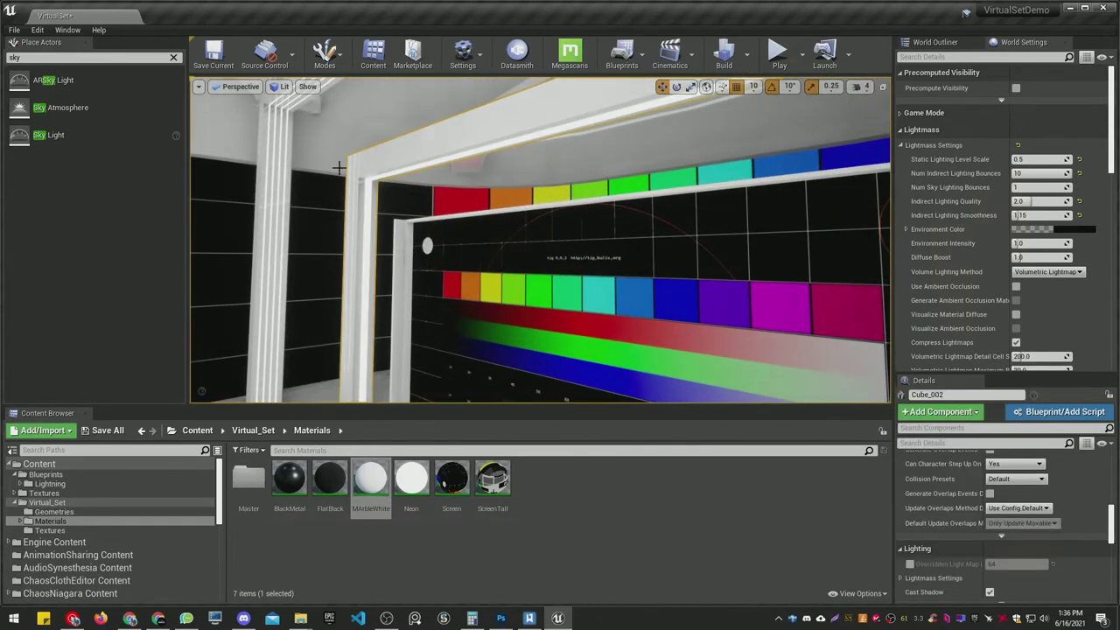
pyautogui.keyDown('ctrl'); pyautogui.click(260, 189); pyautogui.keyUp('ctrl')
pyautogui.moveTo(604, 291); pyautogui.dragTo(350, 184, button='right')
pyautogui.scroll(10, 1088, 499)
pyautogui.scroll(3, 1088, 499)
pyautogui.press('s')
pyautogui.press('w')
pyautogui.click(653, 254)
pyautogui.press('w')
pyautogui.press('s')
pyautogui.press('w')
pyautogui.moveTo(737, 220); pyautogui.dragTo(695, 144, button='right')
pyautogui.press('s')
pyautogui.keyDown('ctrl'); pyautogui.click(623, 217); pyautogui.keyUp('ctrl')
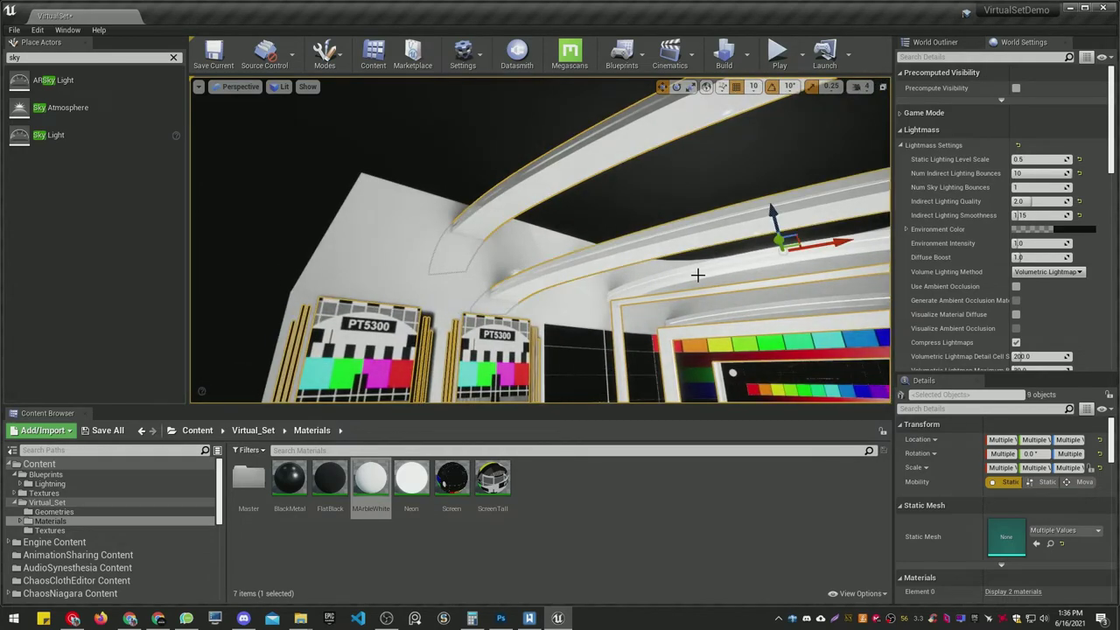
# Add further curved ceiling beams to the selection and undo the accidental selection of the wall.
pyautogui.keyDown('ctrl'); pyautogui.click(697, 275); pyautogui.keyUp('ctrl')
pyautogui.moveTo(697, 275); pyautogui.dragTo(723, 306, button='right')
pyautogui.press('w')
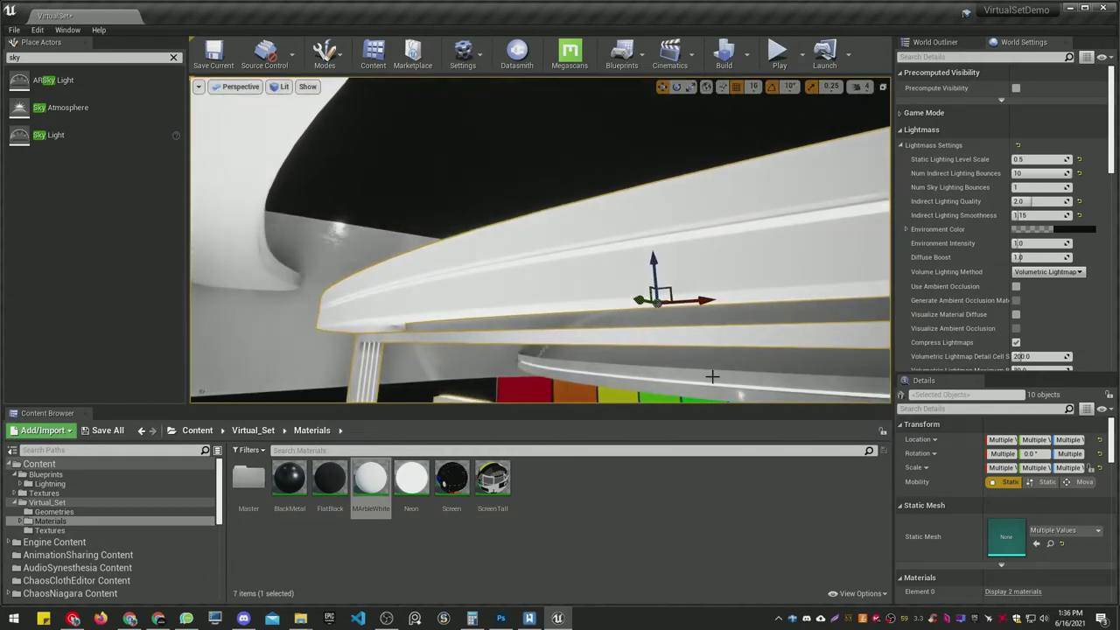
pyautogui.keyDown('ctrl'); pyautogui.click(712, 377); pyautogui.keyUp('ctrl')
pyautogui.press('s')
pyautogui.moveTo(712, 376); pyautogui.dragTo(710, 438, button='right')
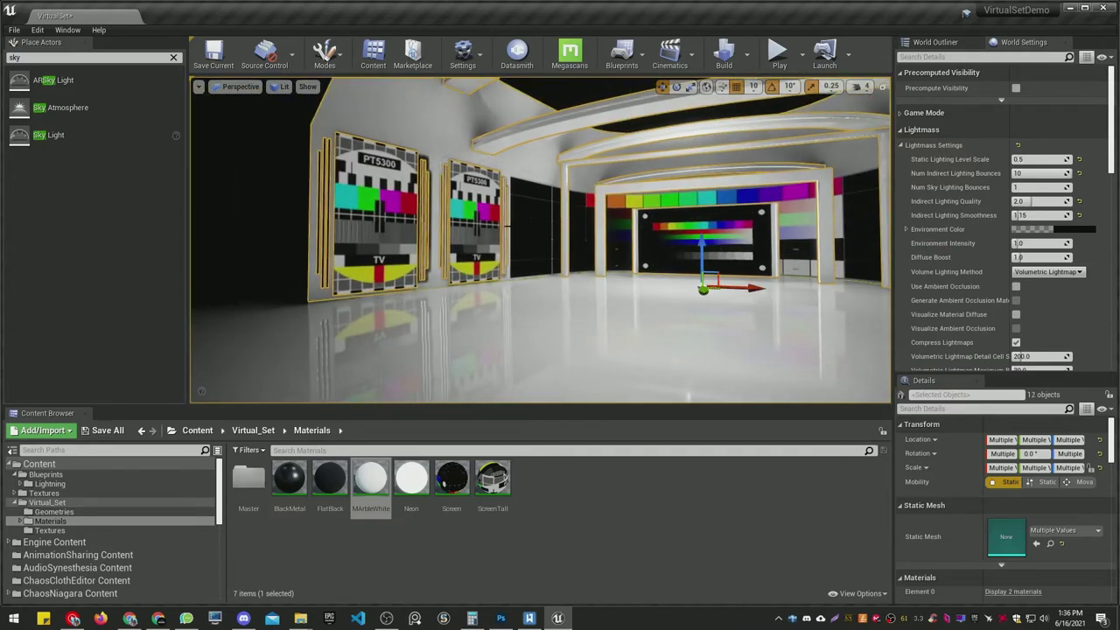
pyautogui.hotkey('ctrl', 'z')
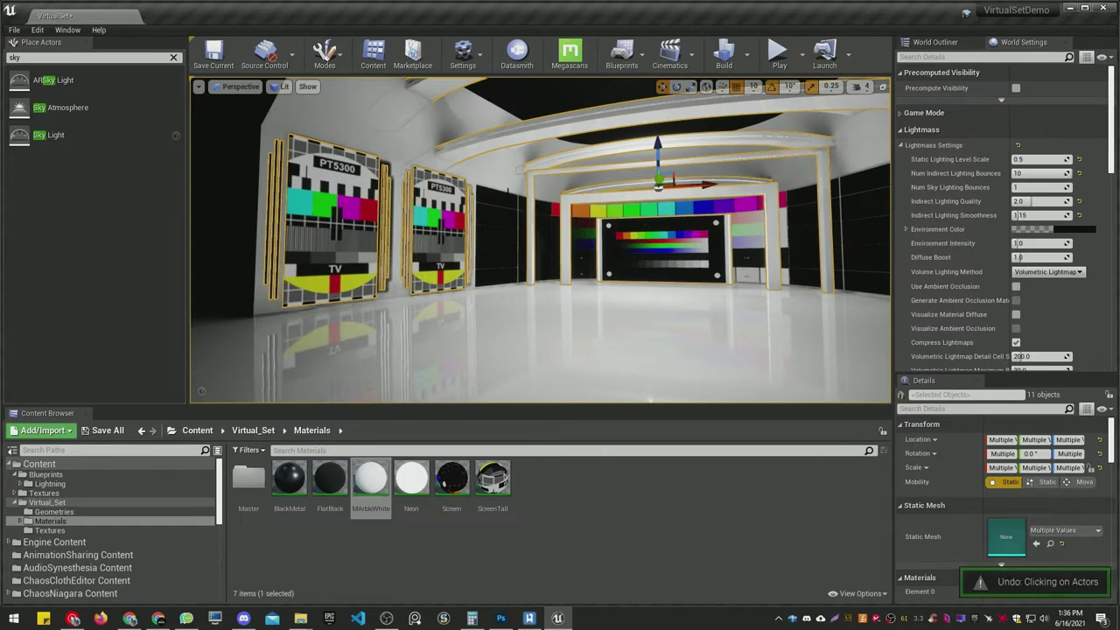
pyautogui.hotkey('ctrl', 'z')
# Go around the other side of the set and complete the multi-selection with the remaining neon-trimmed mesh.
pyautogui.moveTo(511, 190); pyautogui.dragTo(577, 196, button='right')
pyautogui.press('w')
pyautogui.press('f')
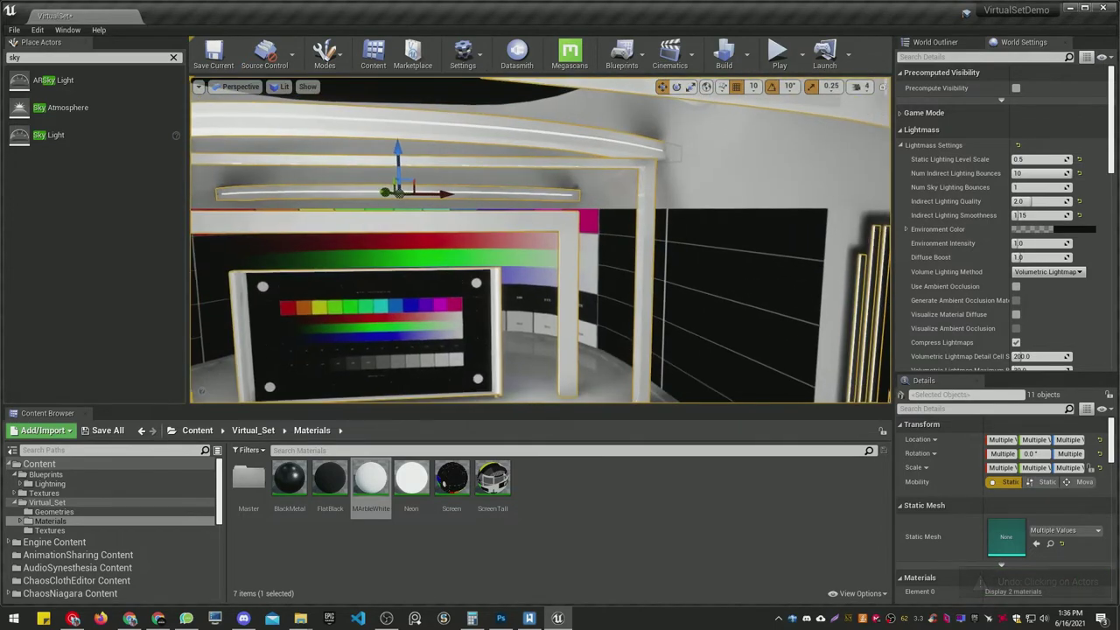
pyautogui.press('s')
pyautogui.moveTo(540, 239); pyautogui.dragTo(434, 240, button='right')
pyautogui.moveTo(653, 307); pyautogui.dragTo(783, 316, button='right')
pyautogui.press('w')
# Expand the Lightmass settings of the selected meshes and enable Use Emissive for Static Lighting.
pyautogui.scroll(-3, 1004, 551)
pyautogui.scroll(-8, 1004, 551)
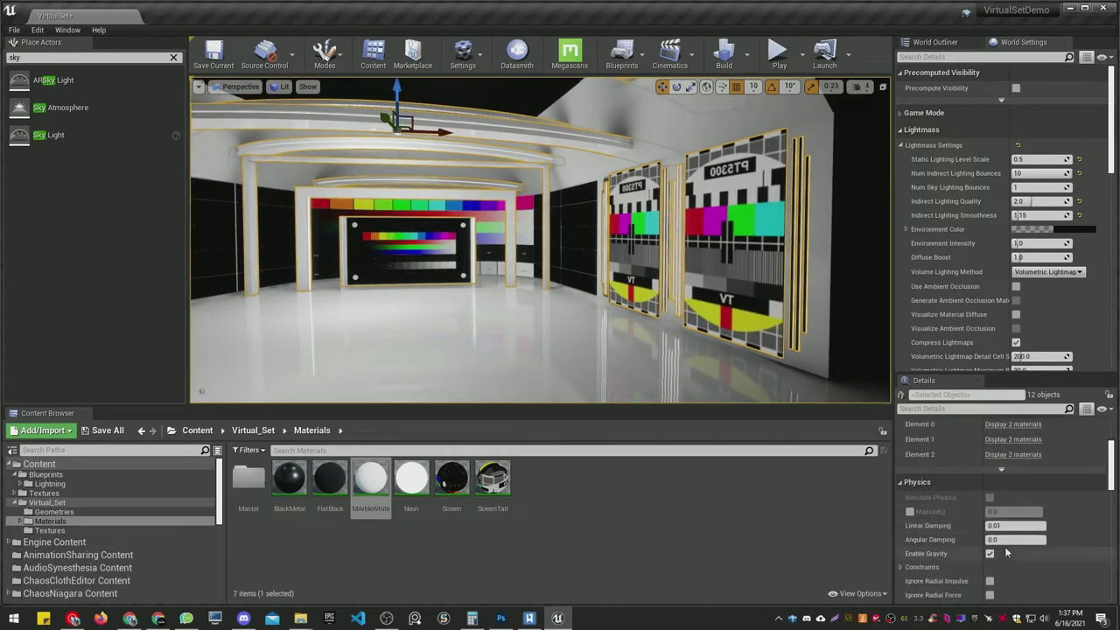
pyautogui.scroll(-2, 1004, 547)
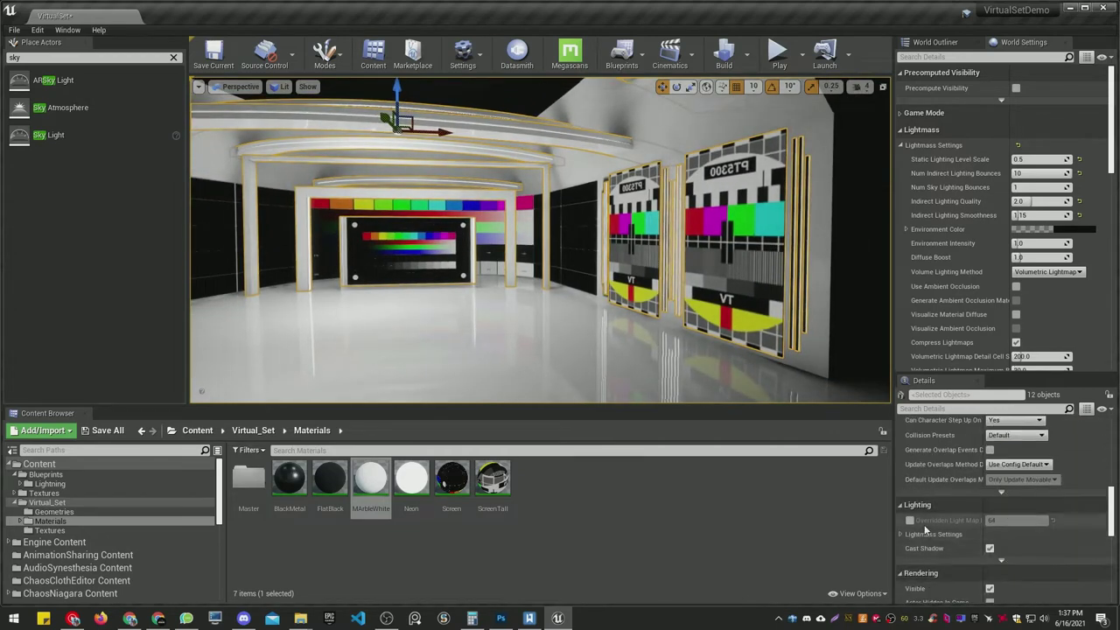
pyautogui.click(901, 534)
pyautogui.scroll(-2, 961, 535)
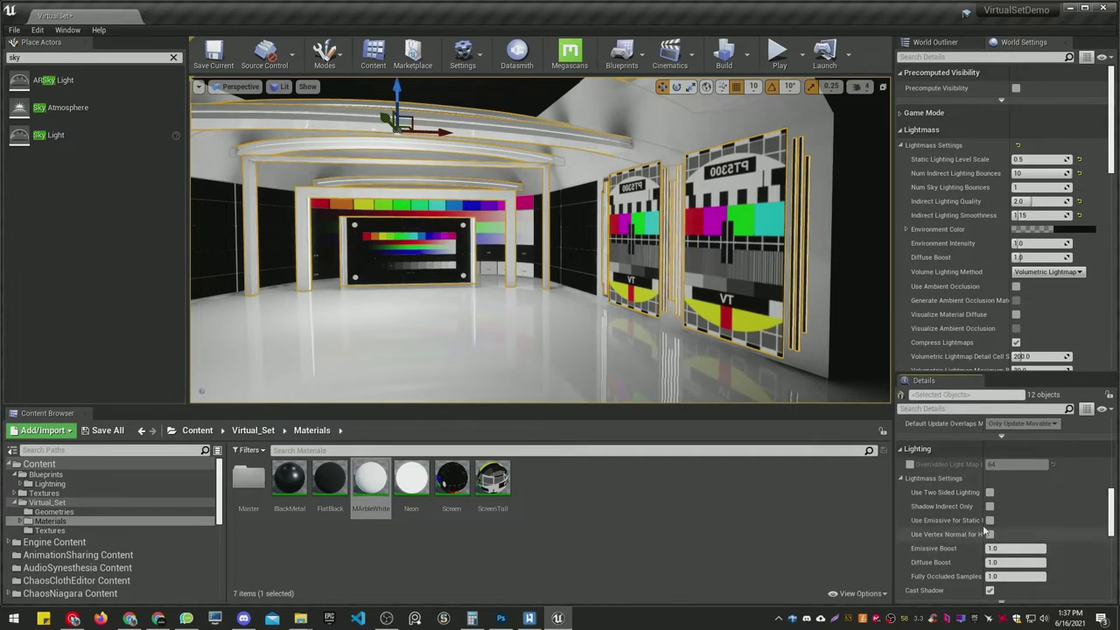
pyautogui.moveTo(983, 508); pyautogui.dragTo(1029, 507)
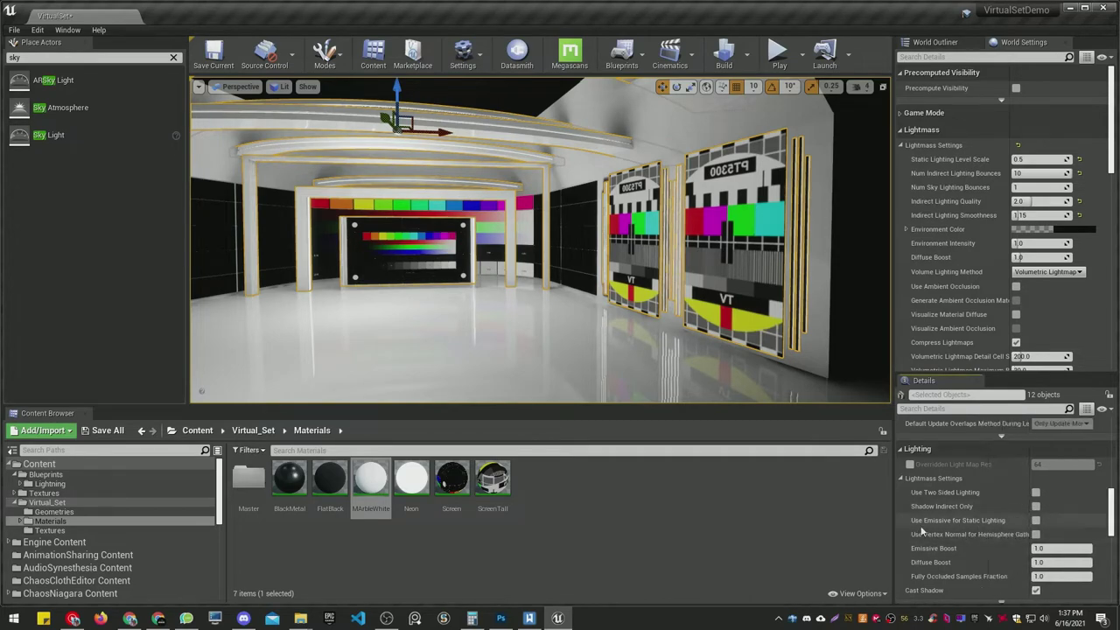
pyautogui.moveTo(614, 287)
pyautogui.mouseDown(button='right')
pyautogui.moveTo(674, 278)
pyautogui.moveTo(625, 263)
pyautogui.moveTo(599, 284)
pyautogui.mouseUp(button='right')
pyautogui.moveTo(446, 209)
pyautogui.mouseDown(button='right')
pyautogui.moveTo(271, 210)
pyautogui.moveTo(223, 258)
pyautogui.moveTo(524, 241)
pyautogui.moveTo(455, 239)
pyautogui.moveTo(472, 215)
pyautogui.moveTo(467, 189)
pyautogui.moveTo(409, 221)
pyautogui.moveTo(451, 224)
pyautogui.moveTo(453, 211)
pyautogui.mouseUp(button='right')
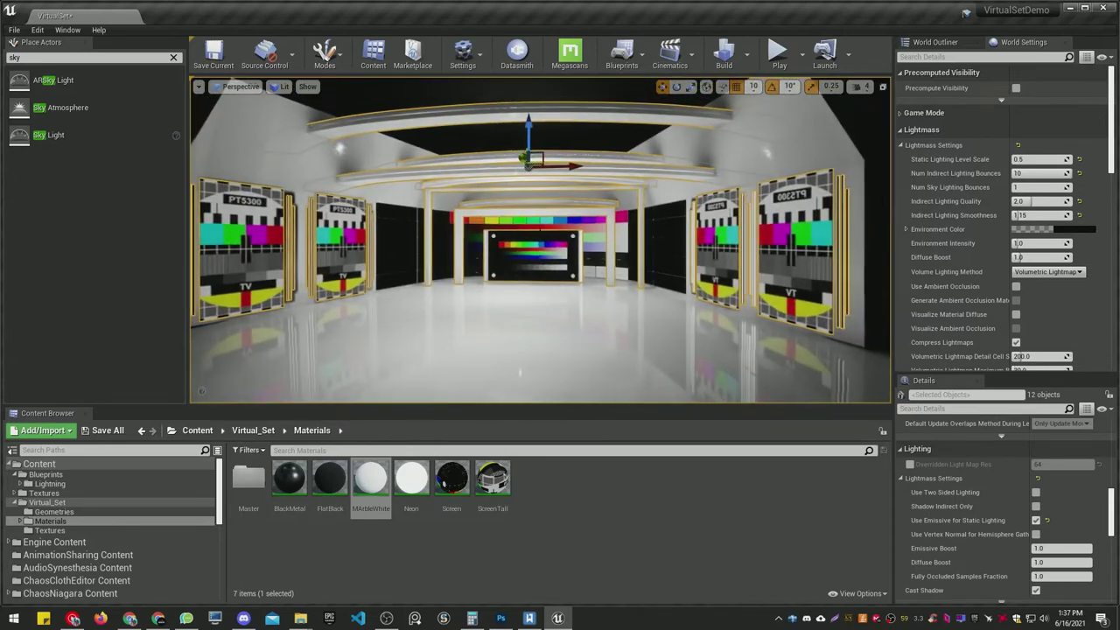
# Build only the lighting to bake the emissive meshes' light.
pyautogui.click(746, 55)
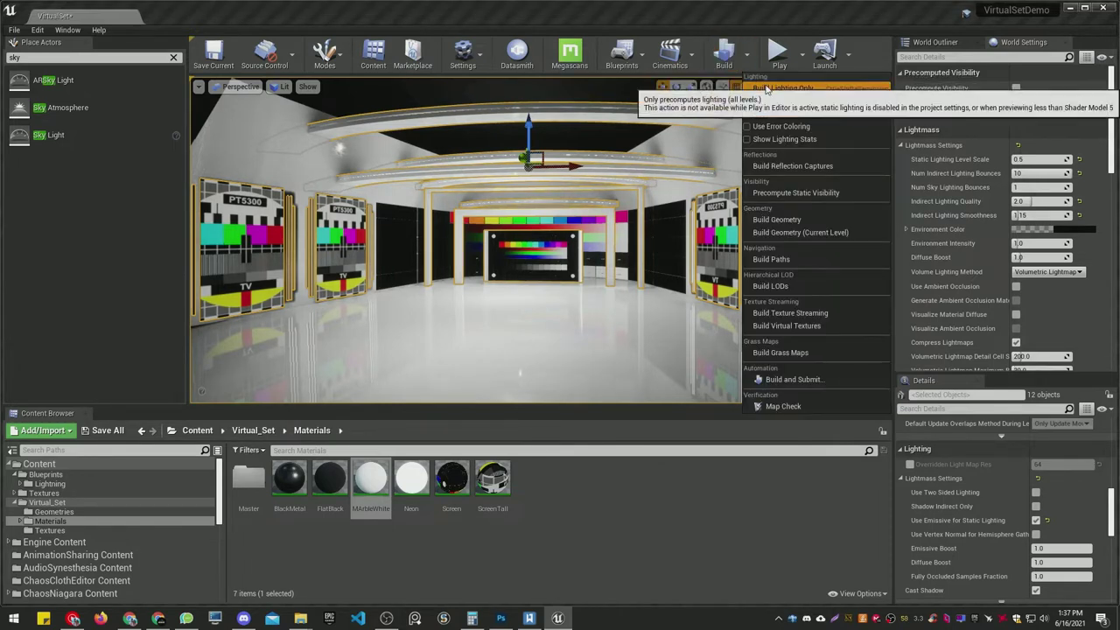
pyautogui.click(766, 90)
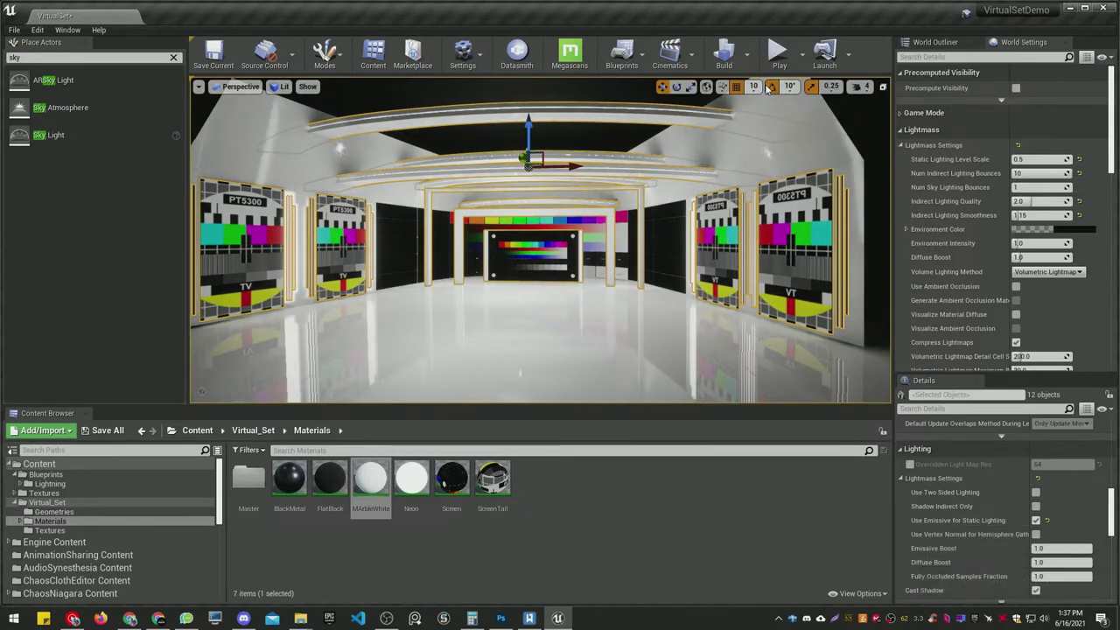
# Examine the baked emissive light on the wall around the neon strips of the test-card panels.
pyautogui.moveTo(559, 253); pyautogui.dragTo(420, 245, button='right')
pyautogui.press('w')
pyautogui.press('g')
pyautogui.press('w')
pyautogui.press('s')
pyautogui.press('w')
pyautogui.press('s')
pyautogui.moveTo(513, 183)
pyautogui.mouseDown(button='right')
pyautogui.moveTo(492, 175)
pyautogui.moveTo(513, 183)
pyautogui.mouseUp(button='right')
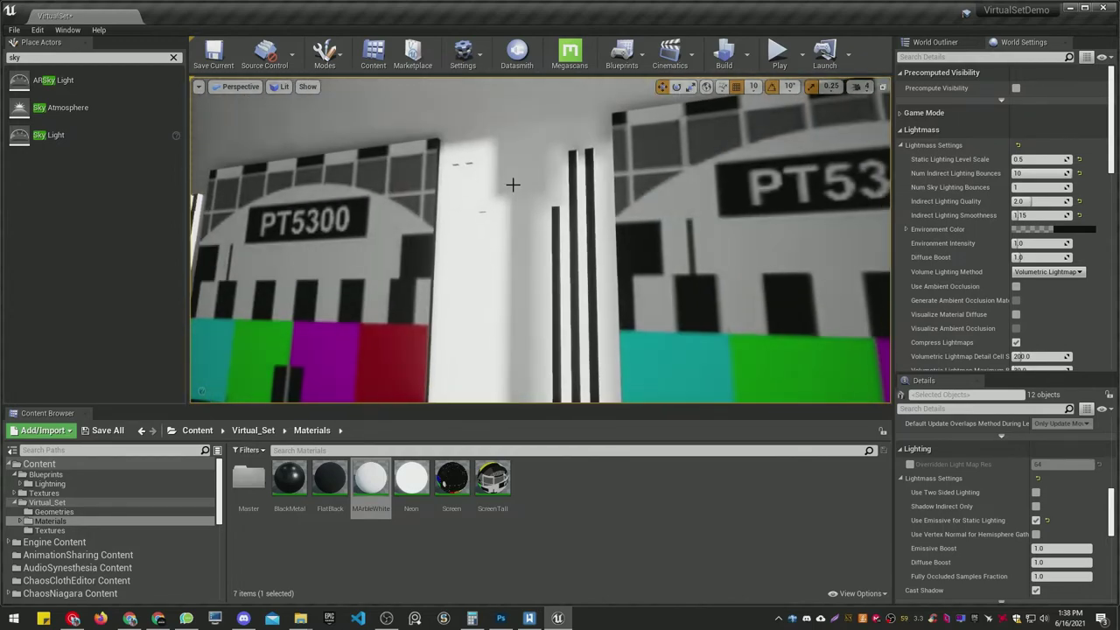
# Select the white wall mesh, show Lightmap Density and set its overridden light map resolution to 512.
pyautogui.click(470, 235)
pyautogui.press('s')
pyautogui.moveTo(470, 236)
pyautogui.mouseDown(button='right')
pyautogui.moveTo(437, 234)
pyautogui.moveTo(479, 239)
pyautogui.moveTo(488, 223)
pyautogui.mouseUp(button='right')
pyautogui.hotkey('alt', '0')
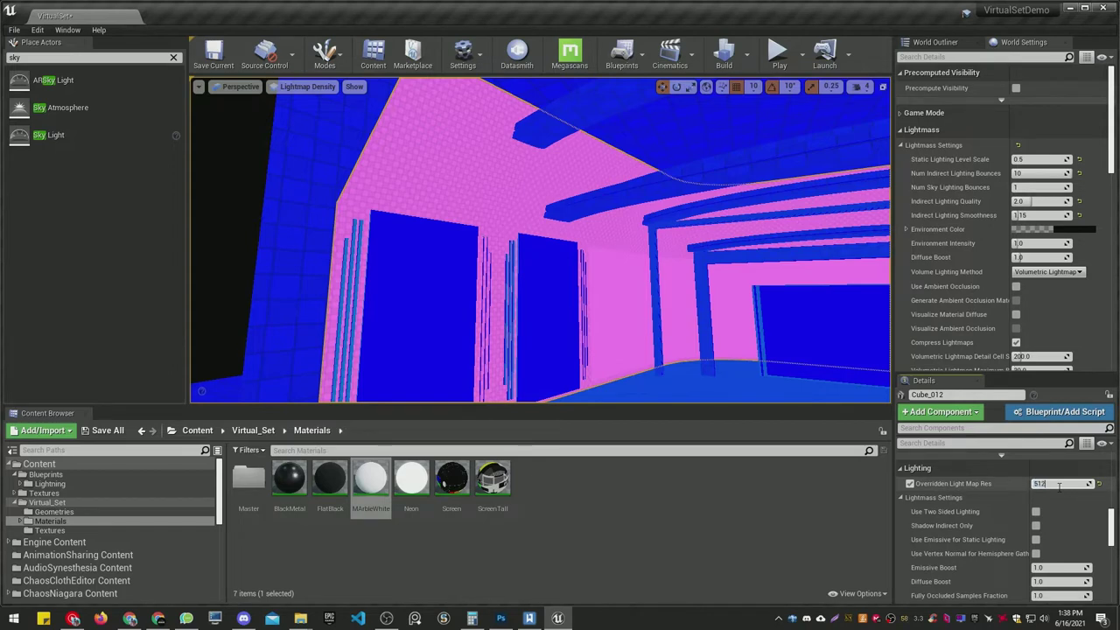
pyautogui.press('Return')
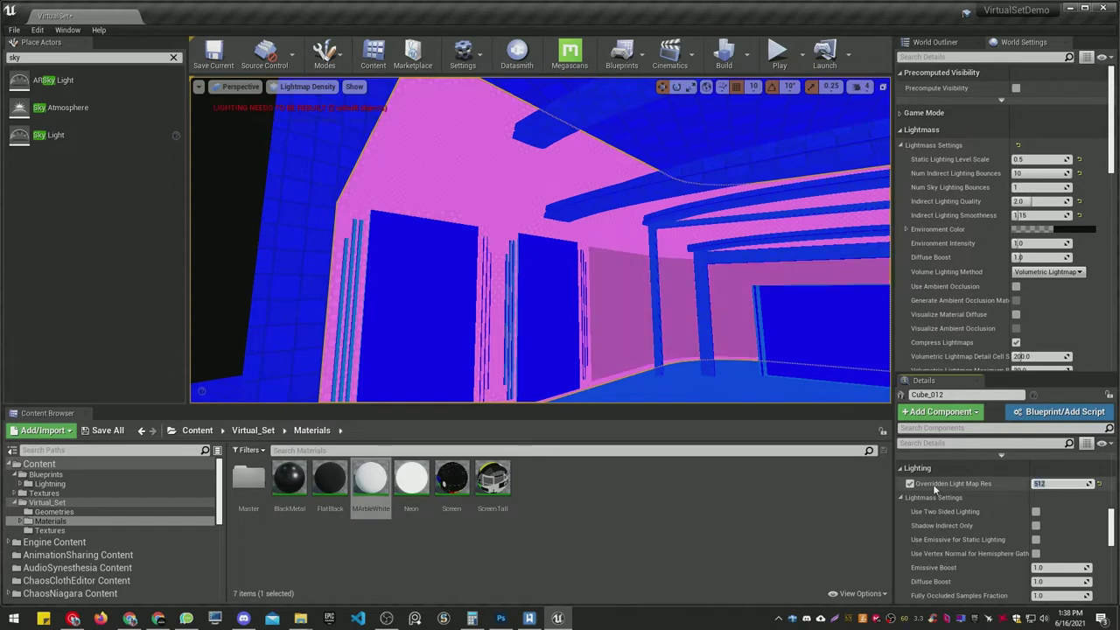
# Return to Lit view and set the Emissive Boost of the four neon-framed test-card panels to 0.2.
pyautogui.moveTo(607, 227)
pyautogui.mouseDown(button='right')
pyautogui.moveTo(602, 238)
pyautogui.moveTo(602, 227)
pyautogui.moveTo(556, 227)
pyautogui.moveTo(594, 227)
pyautogui.mouseUp(button='right')
pyautogui.hotkey('alt', '4')
pyautogui.press('w')
pyautogui.press('a')
pyautogui.click(470, 215)
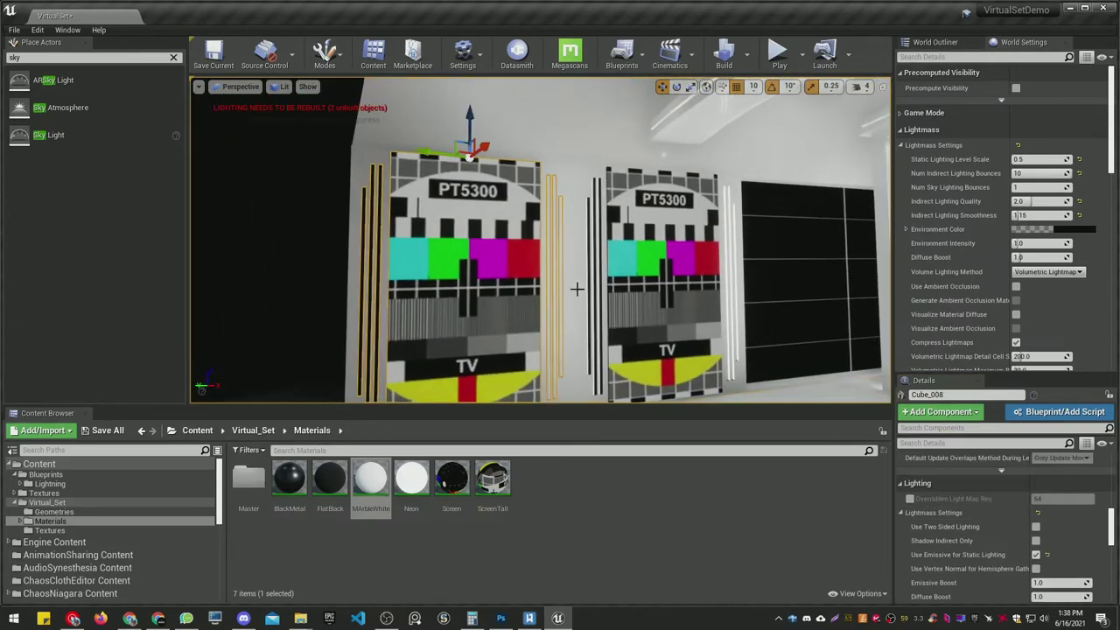
pyautogui.scroll(-3, 1006, 525)
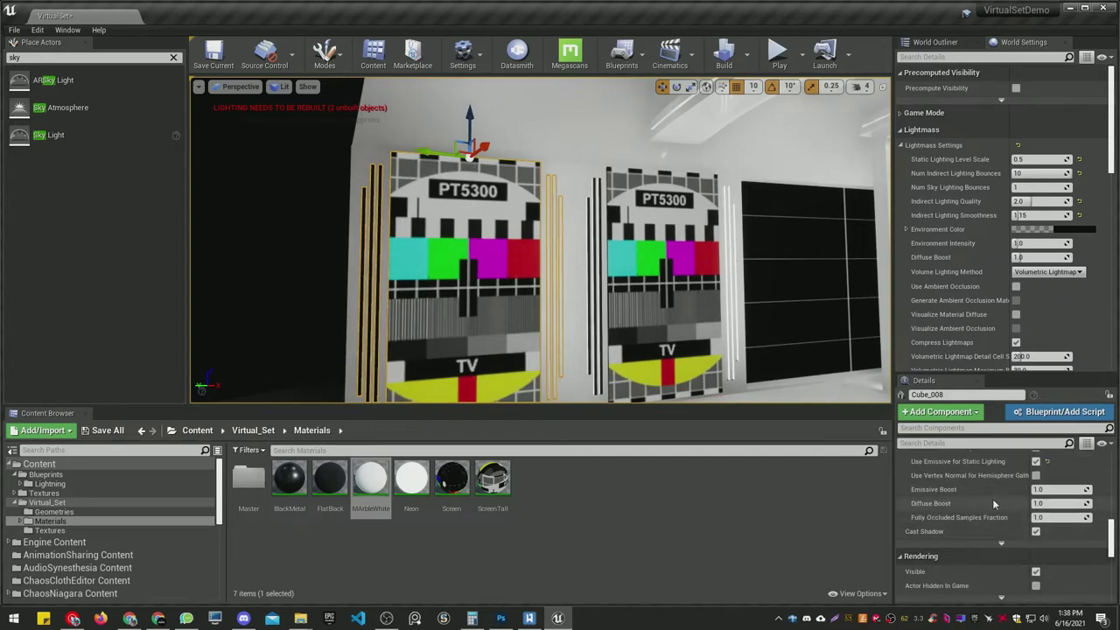
pyautogui.keyDown('ctrl'); pyautogui.click(643, 274); pyautogui.keyUp('ctrl')
pyautogui.moveTo(643, 274); pyautogui.dragTo(886, 282, button='right')
pyautogui.keyDown('ctrl'); pyautogui.click(556, 243); pyautogui.keyUp('ctrl')
pyautogui.keyDown('ctrl'); pyautogui.click(451, 241); pyautogui.keyUp('ctrl')
pyautogui.moveTo(450, 240); pyautogui.dragTo(232, 240, button='right')
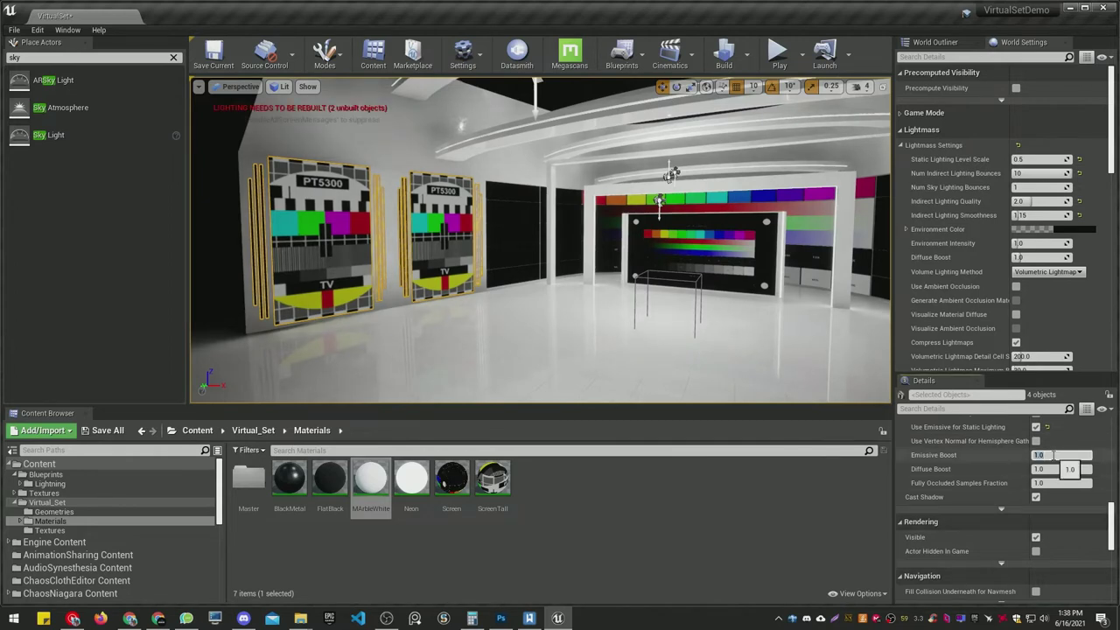
# Save the level and rebuild only the lighting.
pyautogui.hotkey('ctrl', 'shift', 's')
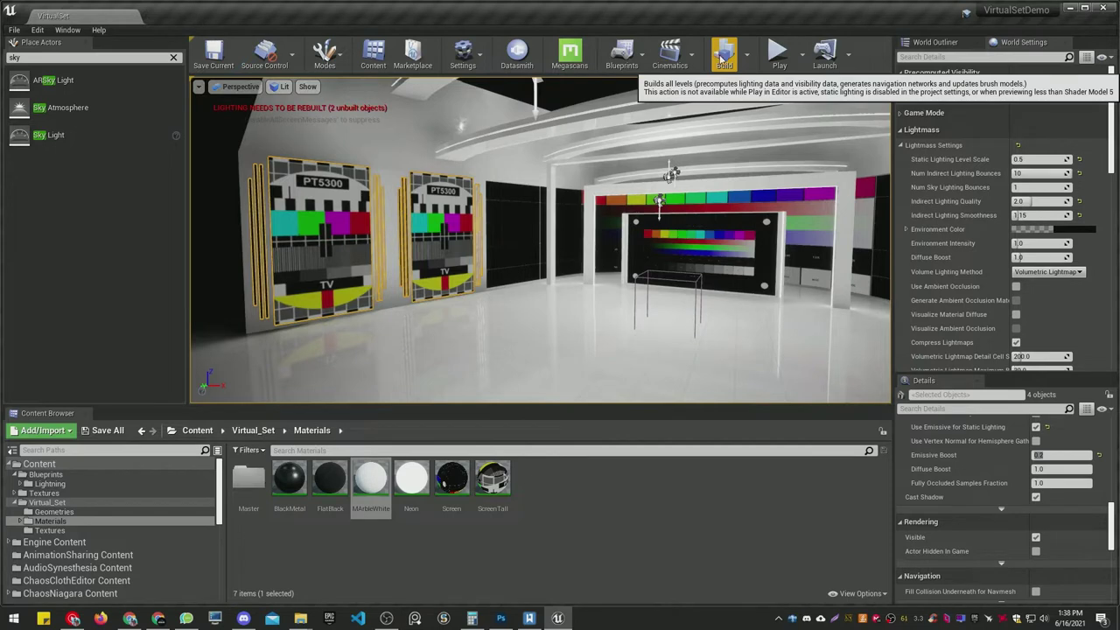
pyautogui.click(746, 55)
pyautogui.click(789, 95)
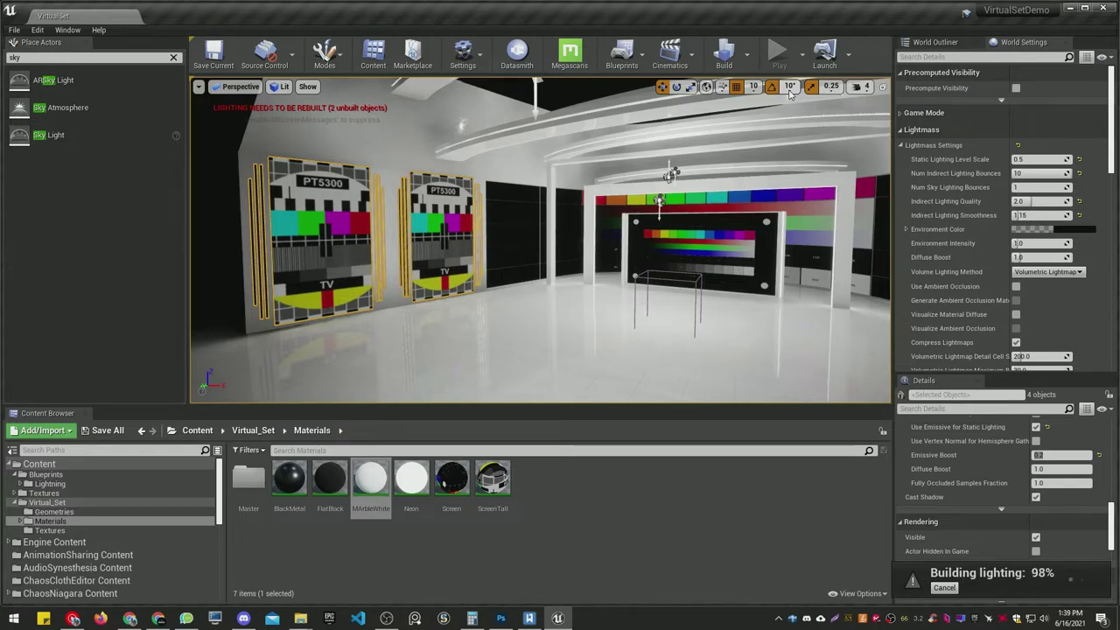
# Examine the rebuilt lighting in game view, especially the wall around the neon-framed test-card panels.
pyautogui.moveTo(789, 95); pyautogui.dragTo(875, 95, button='right')
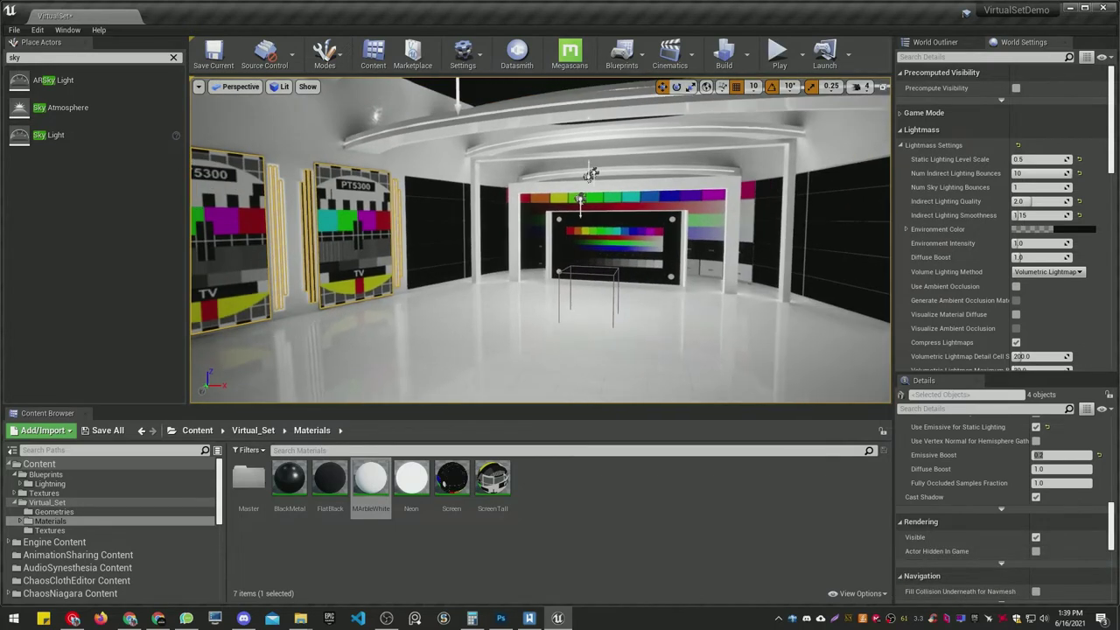
pyautogui.press('g')
pyautogui.press('w')
pyautogui.moveTo(541, 240); pyautogui.dragTo(332, 223, button='right')
pyautogui.press('s')
pyautogui.press('w')
pyautogui.press('s')
pyautogui.press('w')
pyautogui.press('s')
# Select the four test-card panels and disable Use Emissive for Static Lighting on them.
pyautogui.click(500, 232)
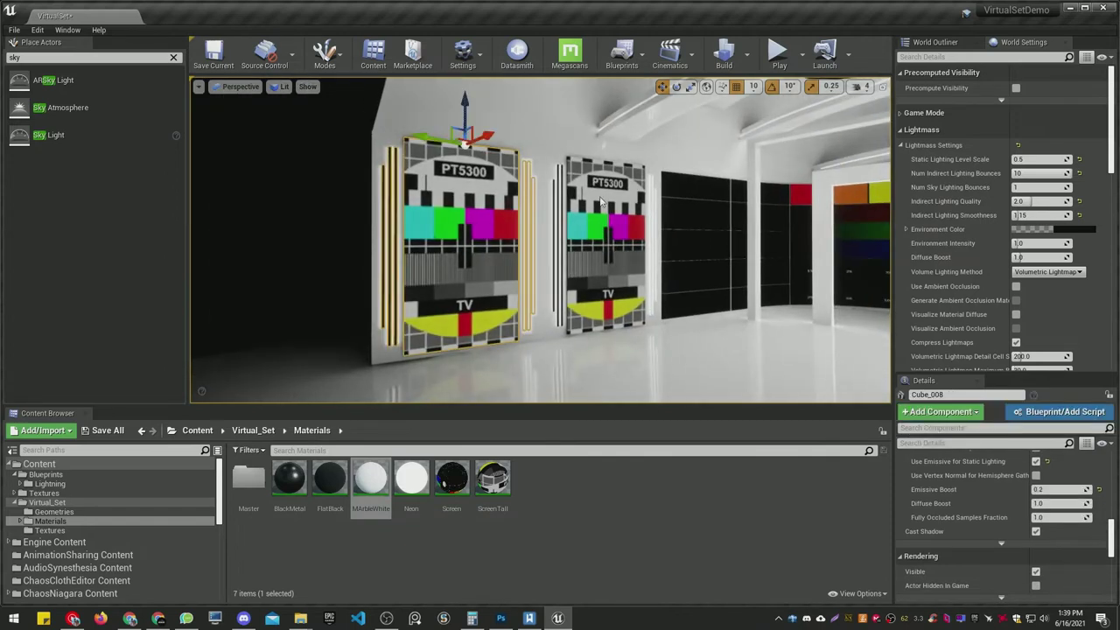
pyautogui.keyDown('ctrl'); pyautogui.click(560, 229); pyautogui.keyUp('ctrl')
pyautogui.moveTo(560, 229); pyautogui.dragTo(809, 229, button='right')
pyautogui.keyDown('ctrl'); pyautogui.click(811, 229); pyautogui.keyUp('ctrl')
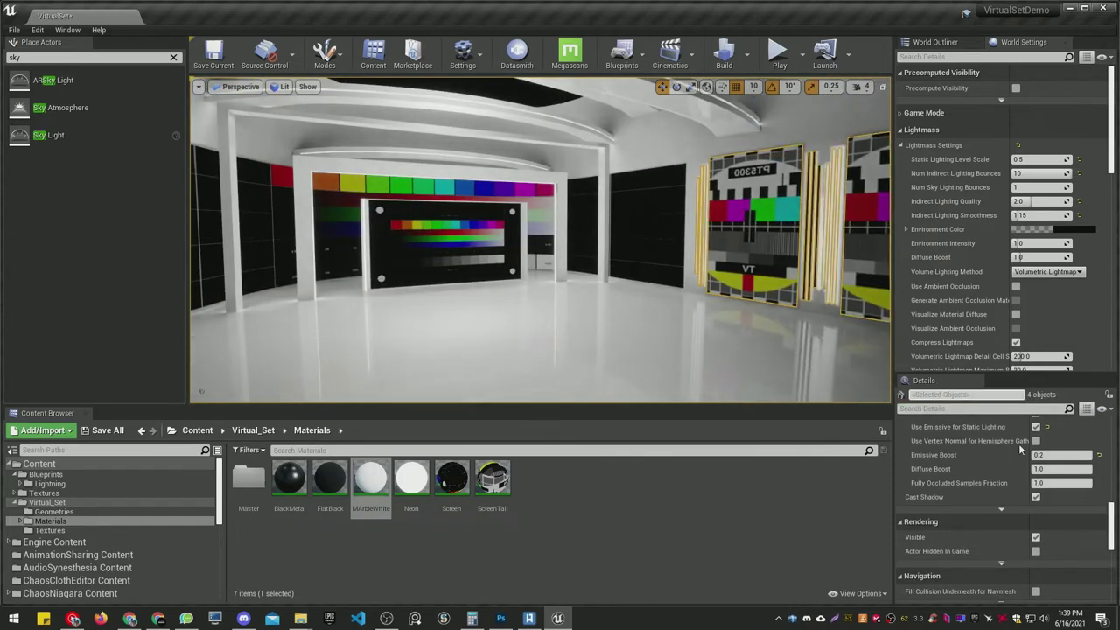
pyautogui.scroll(-5, 1018, 476)
pyautogui.scroll(5, 1018, 494)
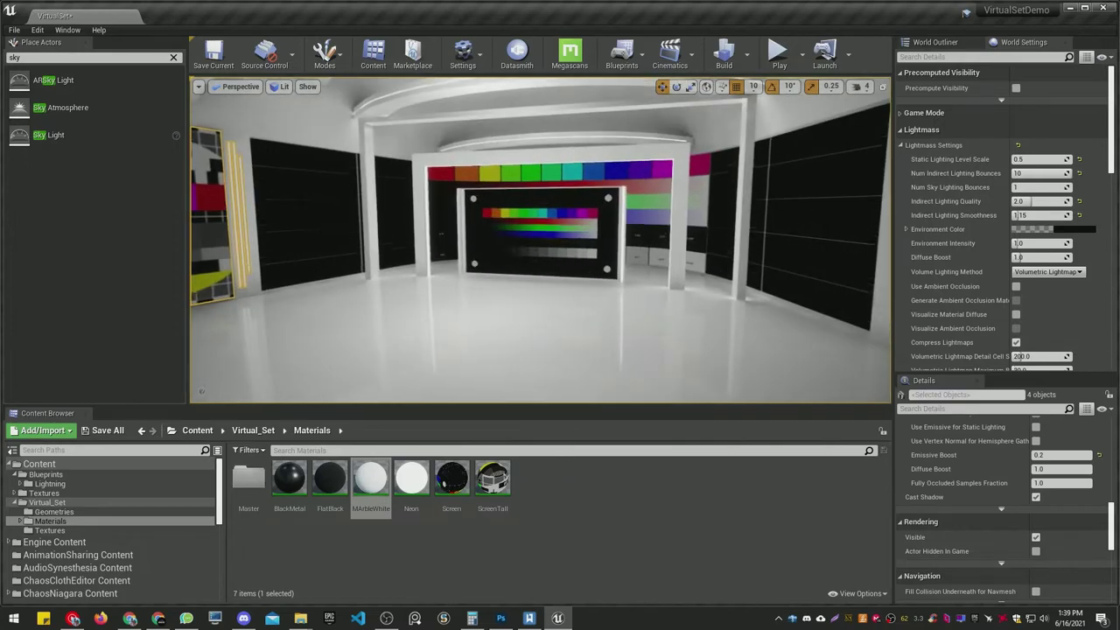
# Browse to the Lightning folder inside the Blueprints content folder.
pyautogui.moveTo(540, 240); pyautogui.dragTo(586, 197, button='right')
pyautogui.press('s')
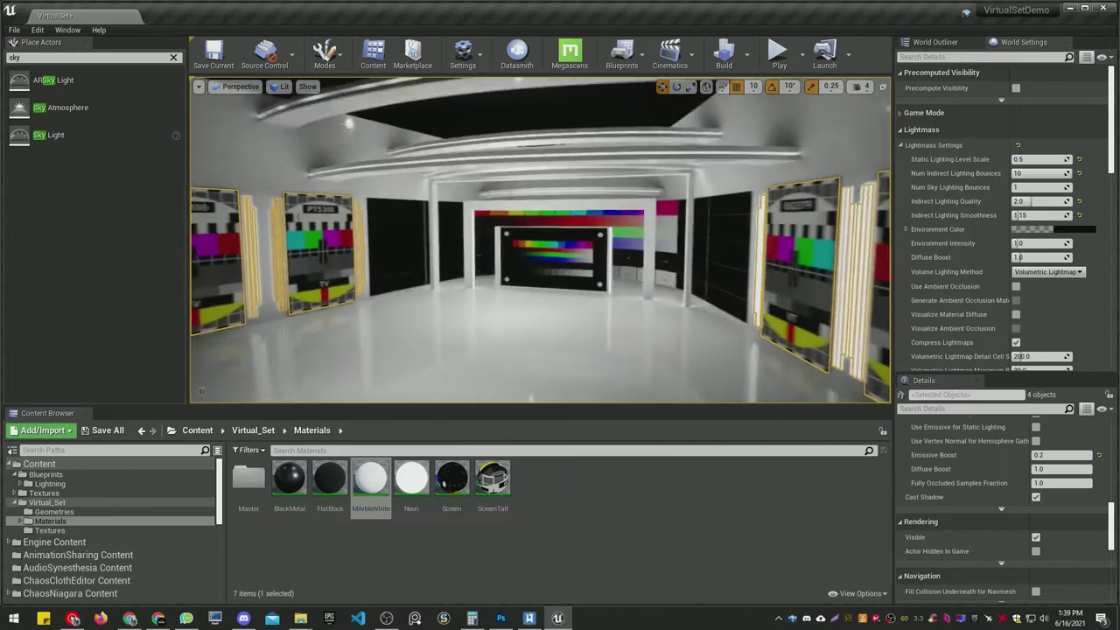
pyautogui.click(39, 474)
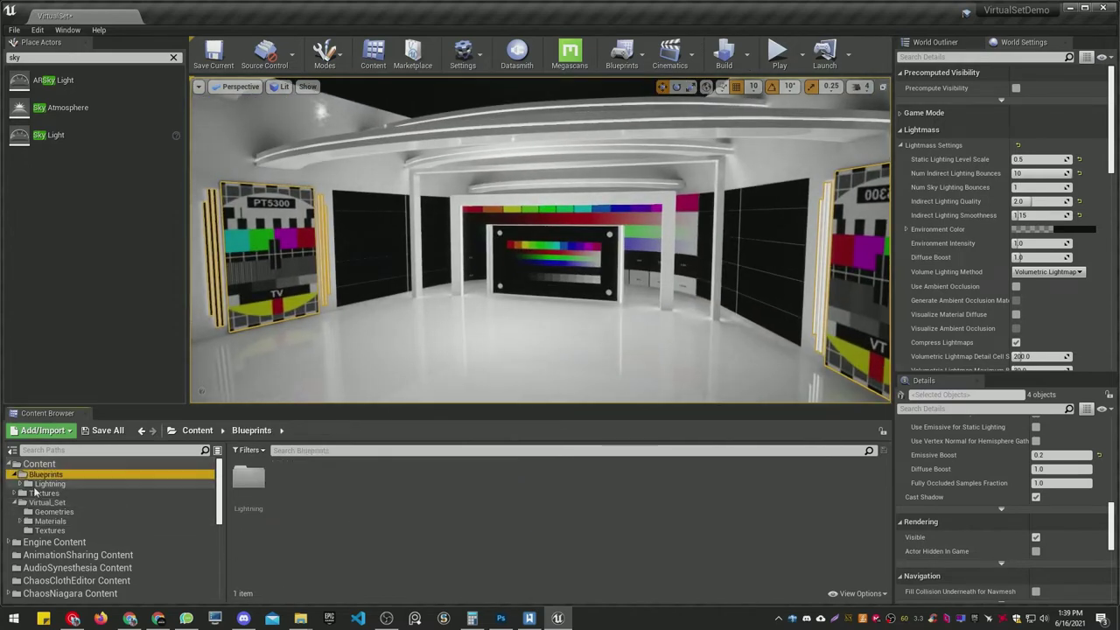
pyautogui.click(61, 484)
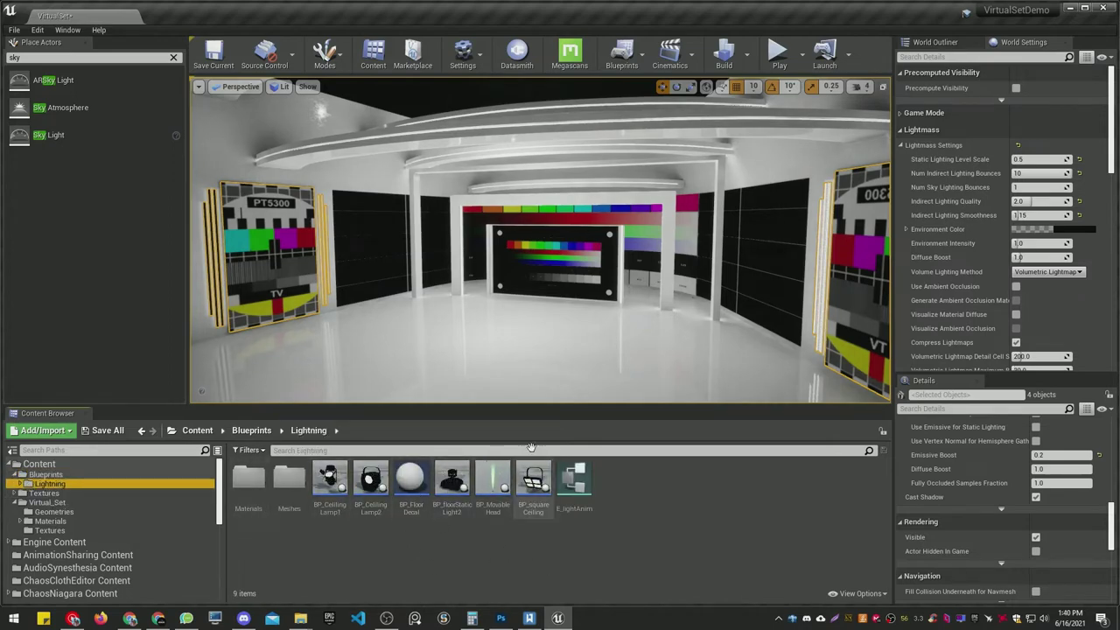
# Place a BP_CelilingLamp1 on the ceiling beam in front of the colour-bar wall.
pyautogui.moveTo(532, 343)
pyautogui.mouseDown(button='right')
pyautogui.moveTo(507, 333)
pyautogui.moveTo(499, 297)
pyautogui.moveTo(581, 352)
pyautogui.moveTo(486, 348)
pyautogui.moveTo(520, 336)
pyautogui.moveTo(511, 345)
pyautogui.mouseUp(button='right')
pyautogui.press('w')
pyautogui.press('s')
pyautogui.press('w')
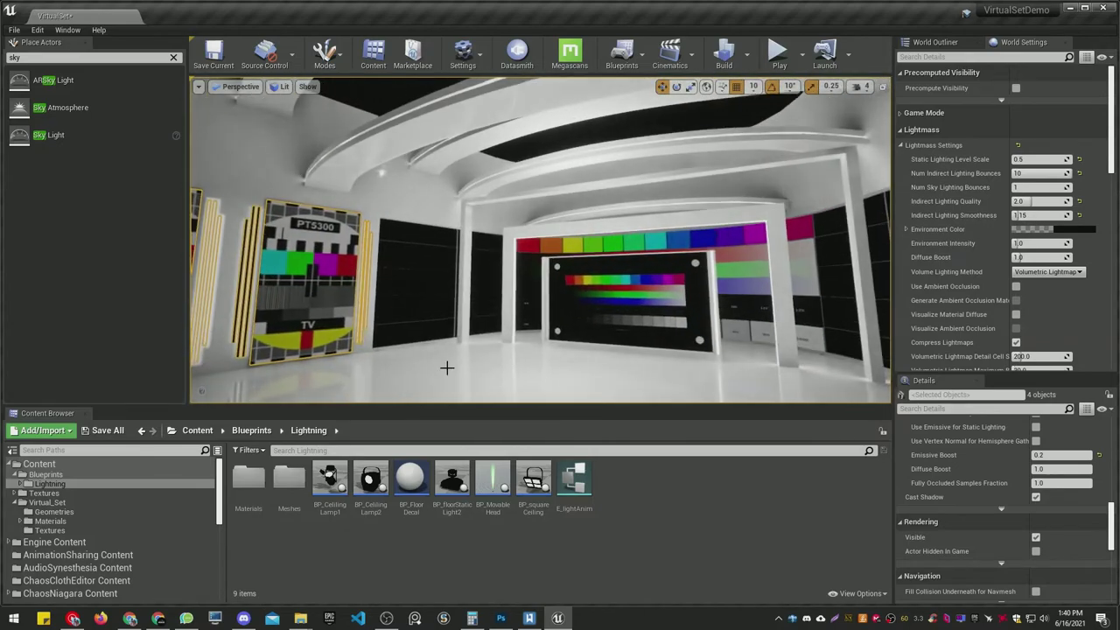
pyautogui.press('w')
pyautogui.moveTo(447, 367); pyautogui.dragTo(478, 366, button='right')
pyautogui.press('s')
pyautogui.press('w')
pyautogui.moveTo(468, 239); pyautogui.dragTo(447, 254, button='right')
pyautogui.moveTo(333, 474); pyautogui.dragTo(455, 166)
pyautogui.press('f')
pyautogui.press('w')
pyautogui.moveTo(455, 166); pyautogui.dragTo(473, 140, button='right')
pyautogui.moveTo(580, 235); pyautogui.dragTo(534, 236, button='right')
pyautogui.press('f')
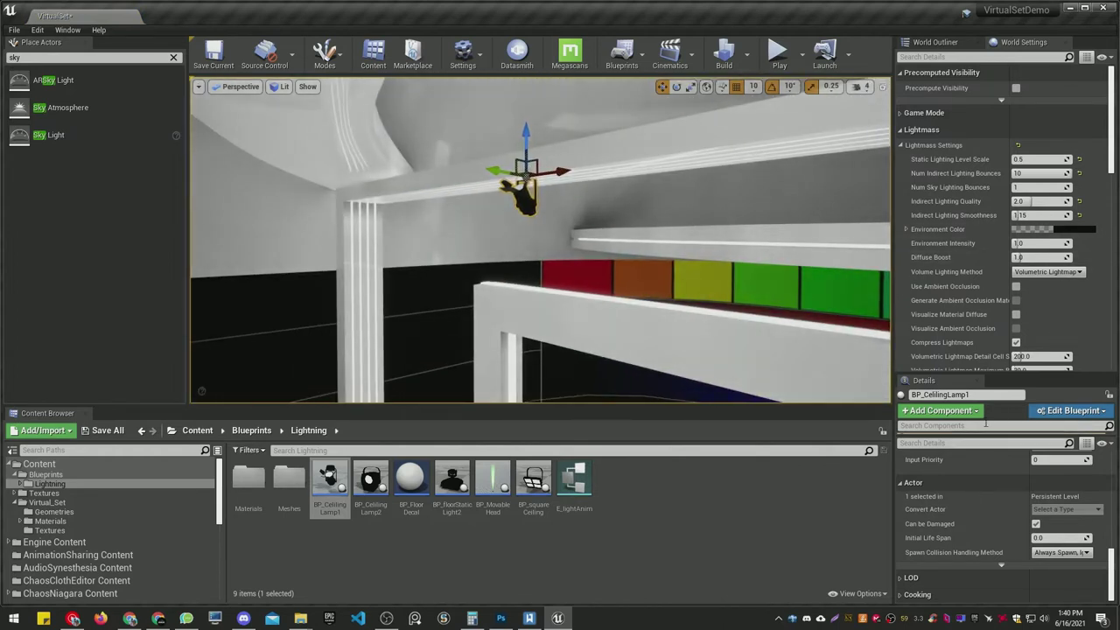
# Set the ceiling lamp's Light Body Rotation to about 81.7 and its Emission Intensity to 25.
pyautogui.moveTo(1008, 374); pyautogui.dragTo(978, 117)
pyautogui.scroll(5, 985, 399)
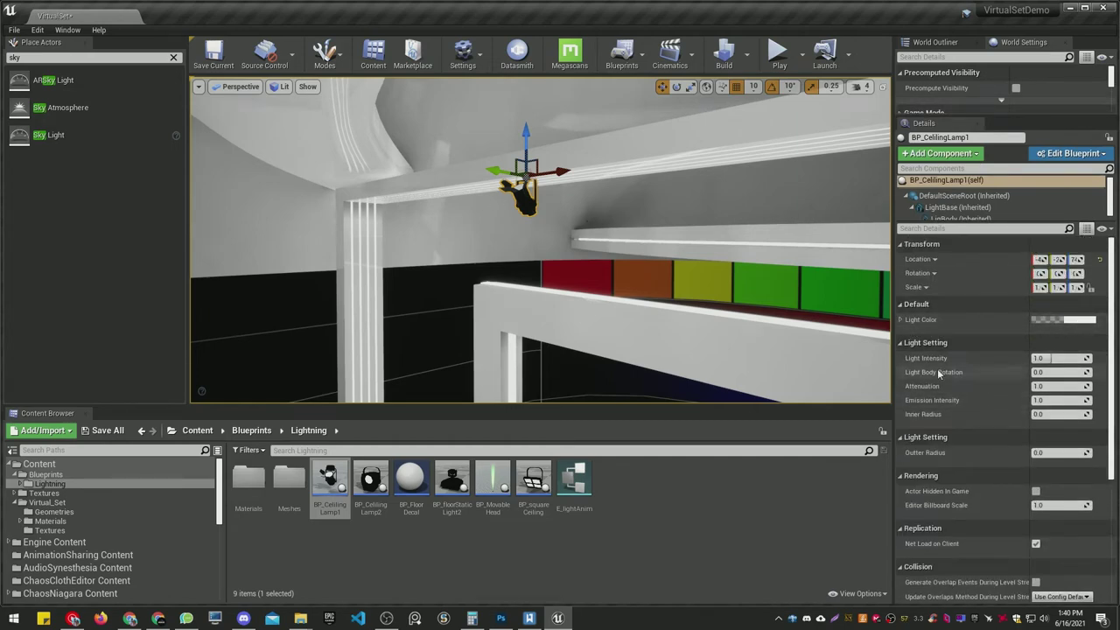
pyautogui.click(908, 305)
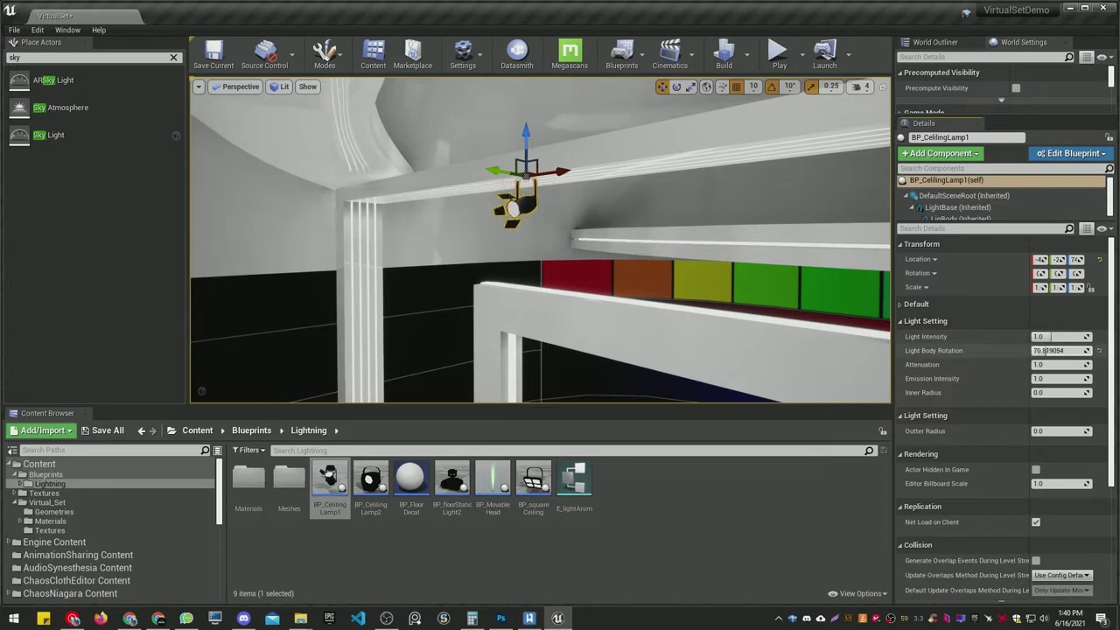
pyautogui.moveTo(1045, 351); pyautogui.dragTo(1048, 351)
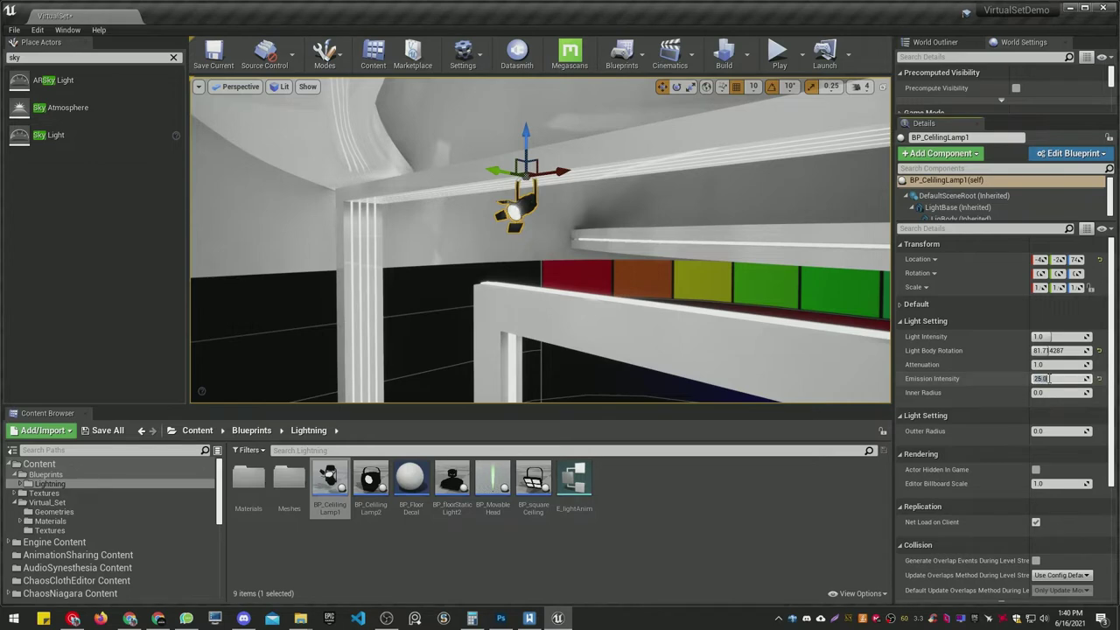
# Rotate the ceiling lamp around its vertical axis and cycle through the transform modes.
pyautogui.moveTo(455, 133); pyautogui.dragTo(560, 140, button='right')
pyautogui.press('e')
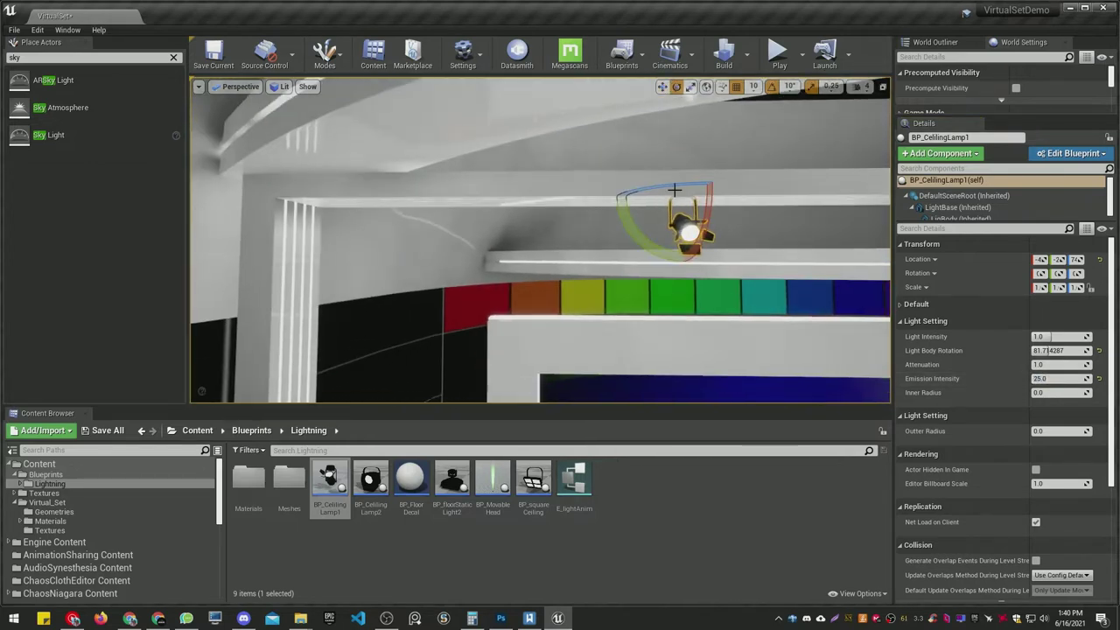
pyautogui.moveTo(674, 190); pyautogui.dragTo(477, 192)
pyautogui.press('r')
pyautogui.press('w')
pyautogui.press('e')
pyautogui.press('space')
pyautogui.press('space')
pyautogui.press('space')
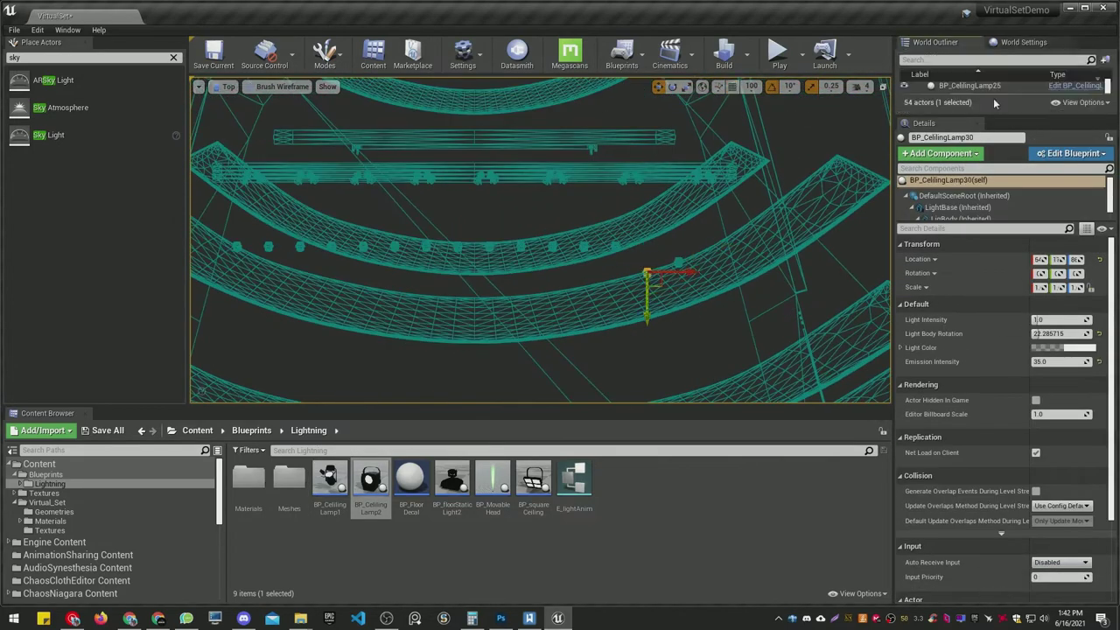
pyautogui.rightClick(973, 200)
pyautogui.moveTo(997, 553)
pyautogui.click(936, 552)
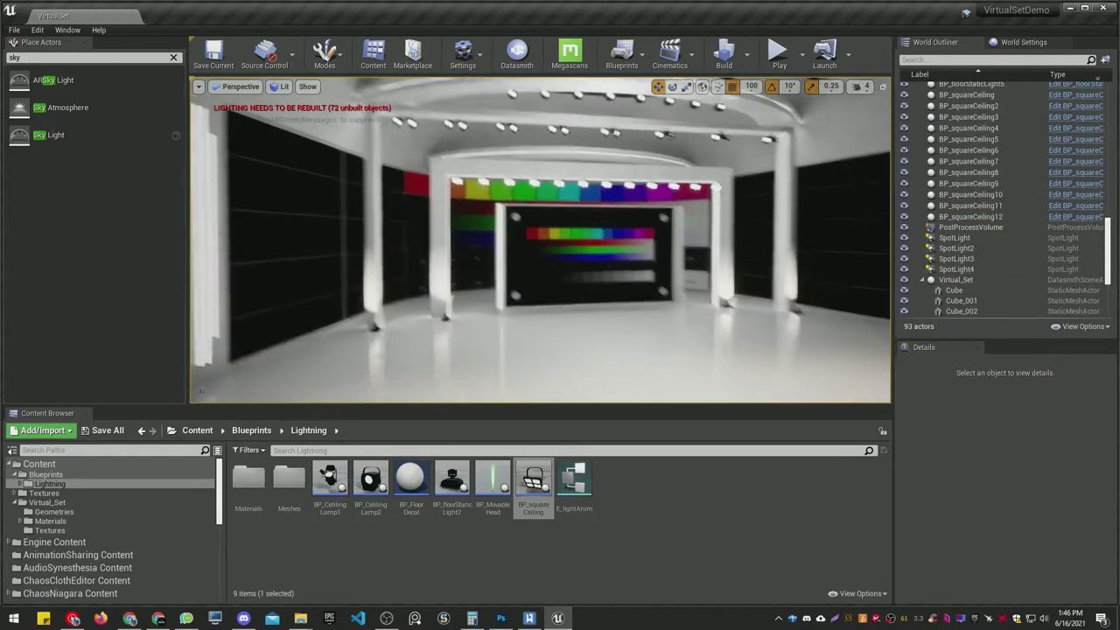
# Place a BP_MovableHead light on the studio floor beside the neon-framed panel, delete it and undo the deletion.
pyautogui.moveTo(700, 319); pyautogui.dragTo(462, 456, button='right')
pyautogui.moveTo(494, 475); pyautogui.dragTo(440, 410)
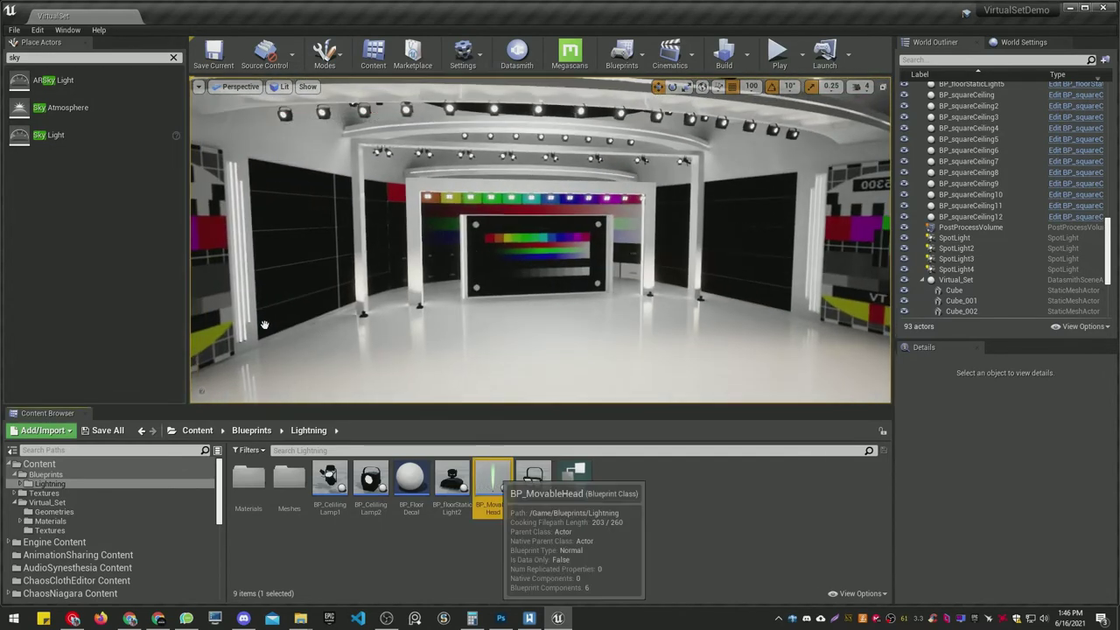
pyautogui.moveTo(264, 324); pyautogui.dragTo(280, 357)
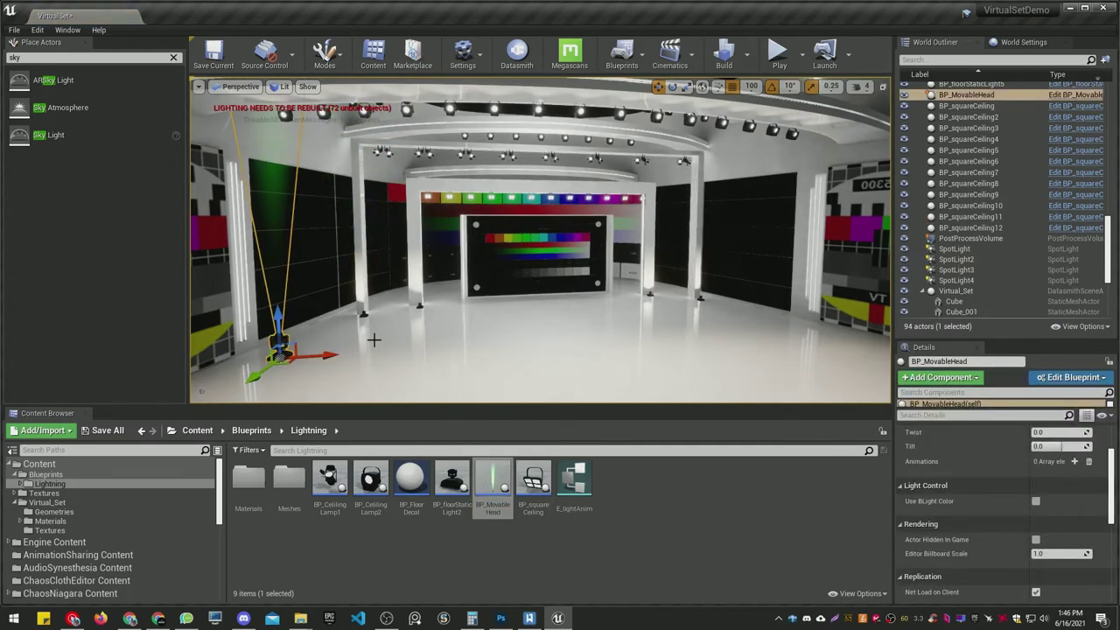
pyautogui.press('Delete')
pyautogui.moveTo(375, 339); pyautogui.dragTo(755, 430, button='right')
pyautogui.hotkey('ctrl', 'z')
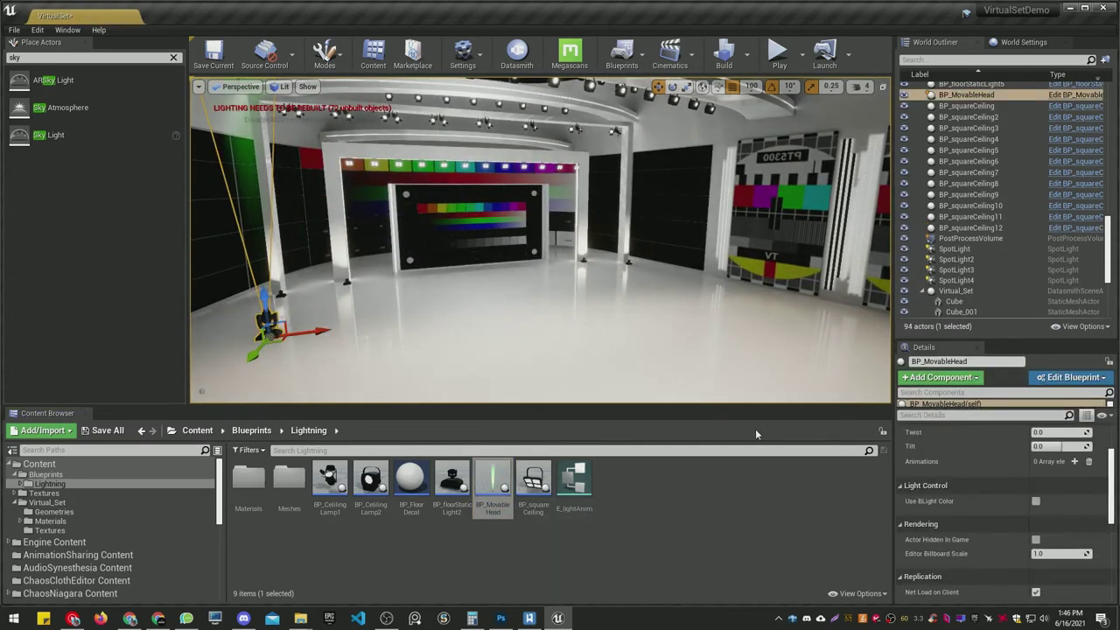
# Set the moving head's Tilt to about 75.58 and Twist to about 233.14, and delete the light.
pyautogui.scroll(3, 1008, 482)
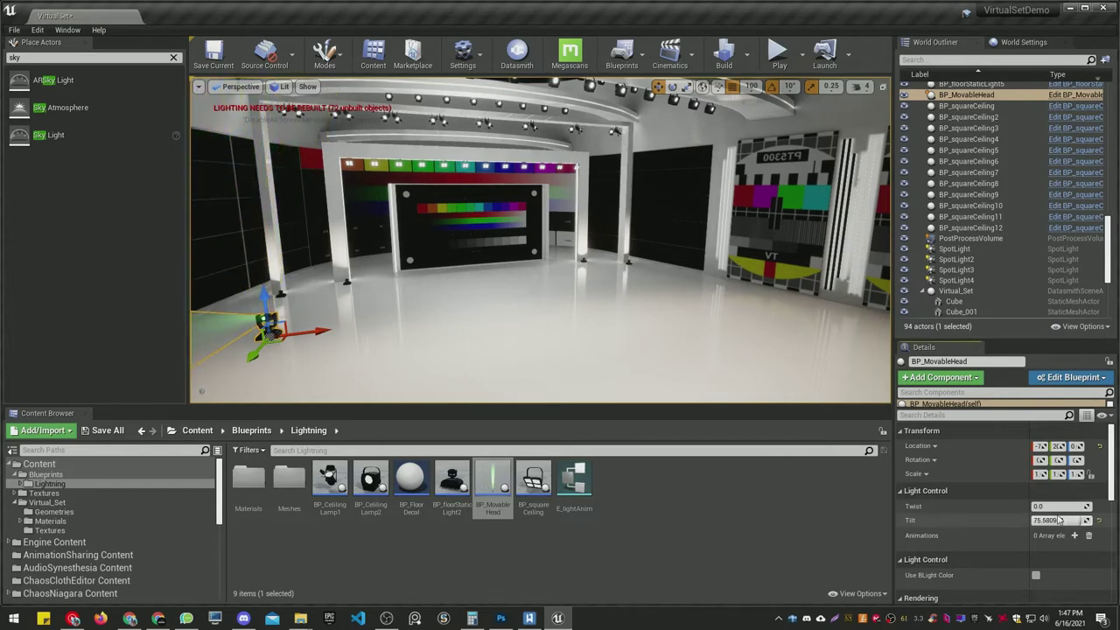
pyautogui.click(1059, 520)
pyautogui.moveTo(1057, 506); pyautogui.dragTo(1069, 507)
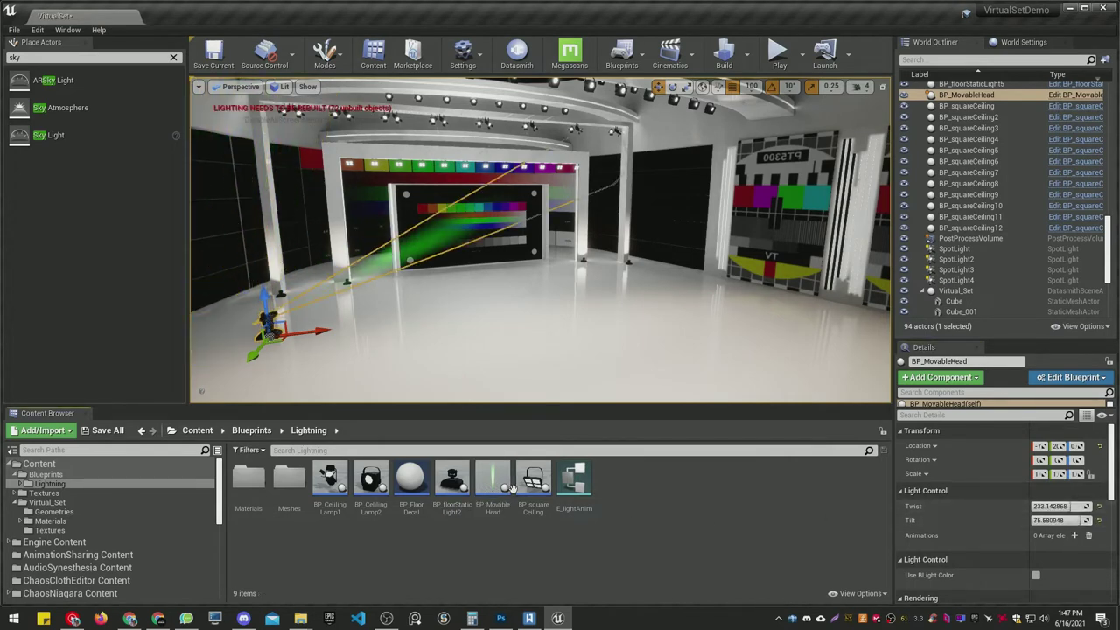
pyautogui.moveTo(429, 354); pyautogui.dragTo(371, 355, button='right')
pyautogui.press('Delete')
# Rebuild only the lighting for the set with its added lamps.
pyautogui.moveTo(496, 329)
pyautogui.mouseDown(button='right')
pyautogui.moveTo(577, 280)
pyautogui.moveTo(551, 284)
pyautogui.moveTo(477, 337)
pyautogui.mouseUp(button='right')
pyautogui.moveTo(455, 262); pyautogui.dragTo(512, 240, button='right')
pyautogui.moveTo(408, 174)
pyautogui.mouseDown(button='right')
pyautogui.moveTo(468, 179)
pyautogui.moveTo(385, 179)
pyautogui.moveTo(409, 174)
pyautogui.mouseUp(button='right')
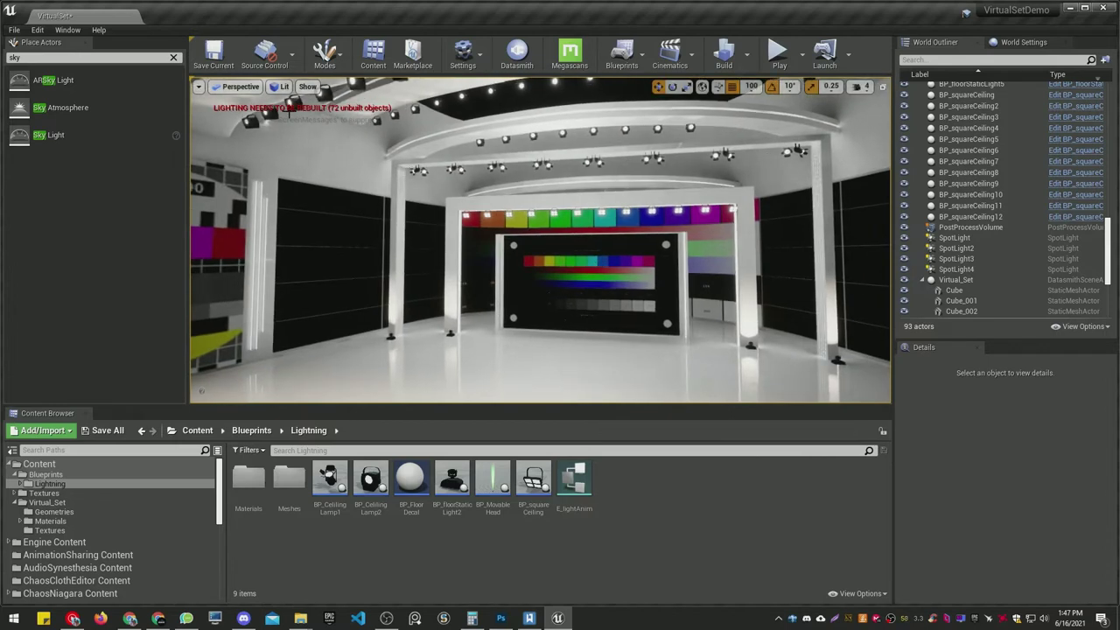
pyautogui.click(748, 59)
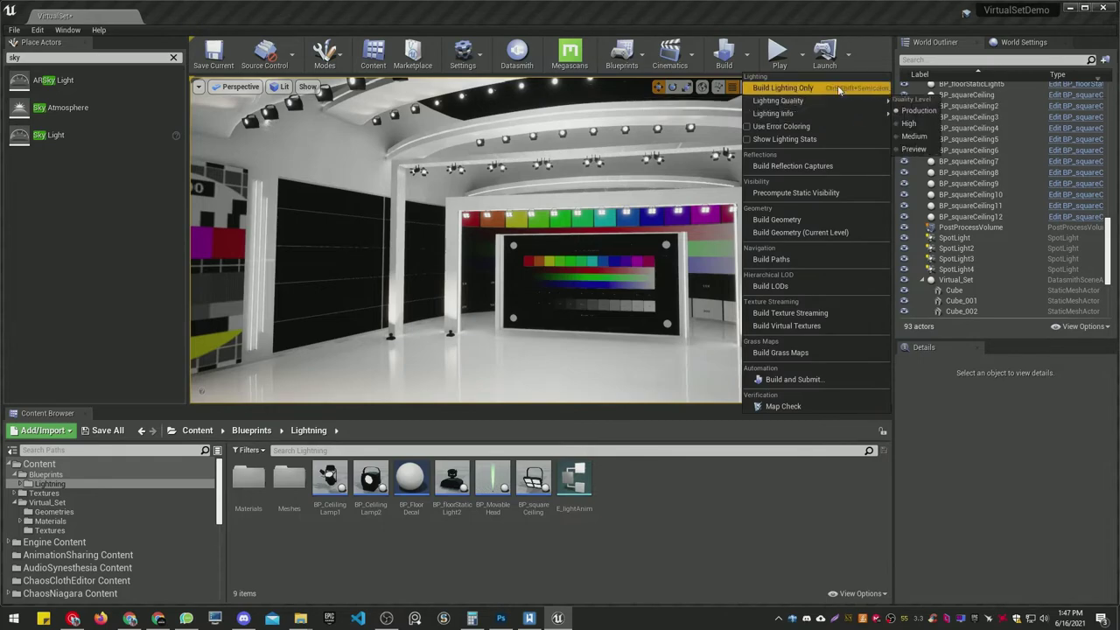
pyautogui.click(783, 89)
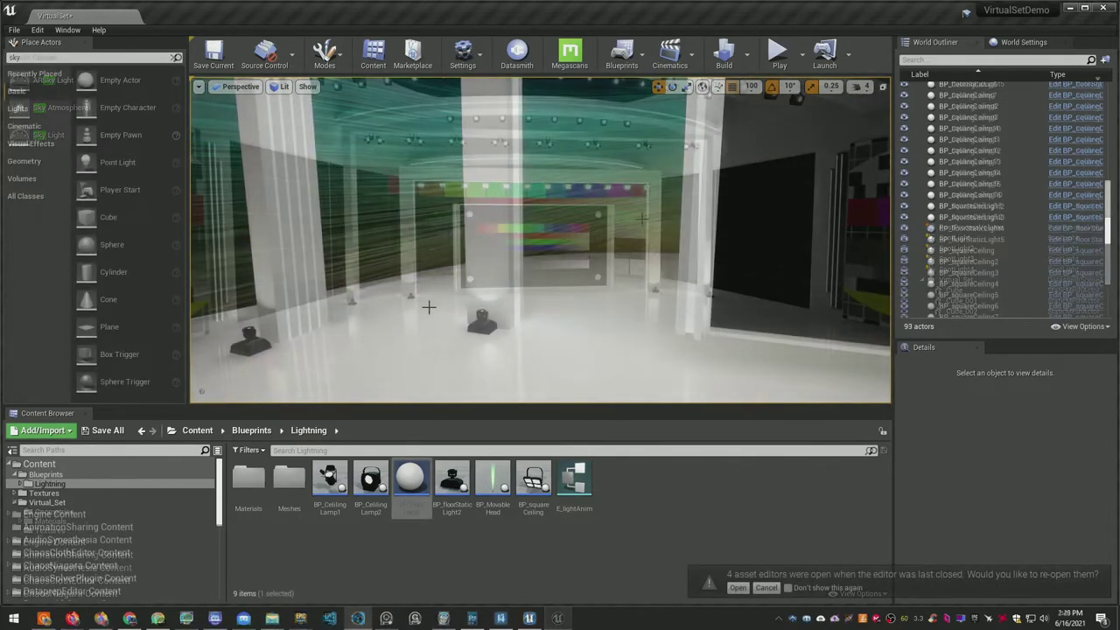
# Place a BP_FloorDecal from the Blueprints Lightning folder on the studio floor near the lit columns.
pyautogui.moveTo(525, 269); pyautogui.dragTo(717, 273, button='right')
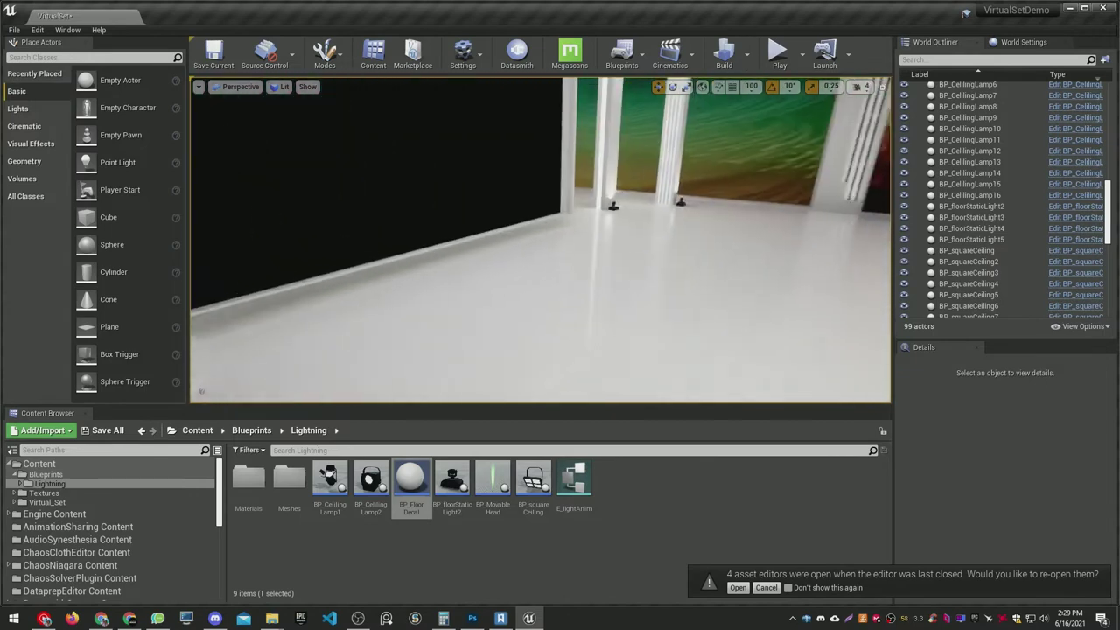
pyautogui.moveTo(525, 306); pyautogui.dragTo(402, 359, button='right')
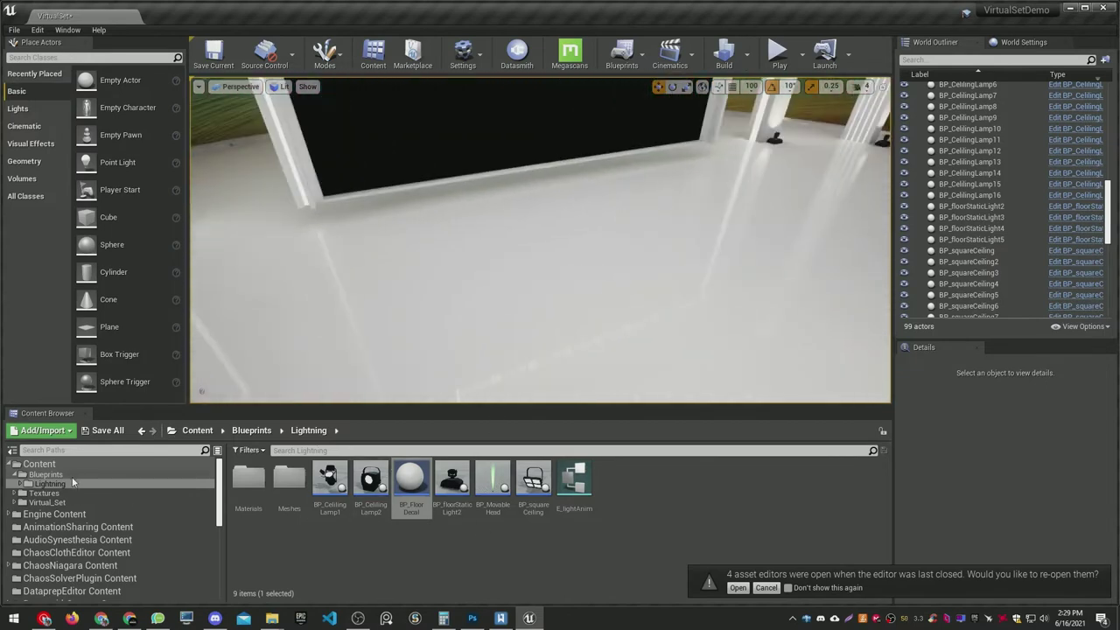
pyautogui.click(63, 477)
pyautogui.click(69, 484)
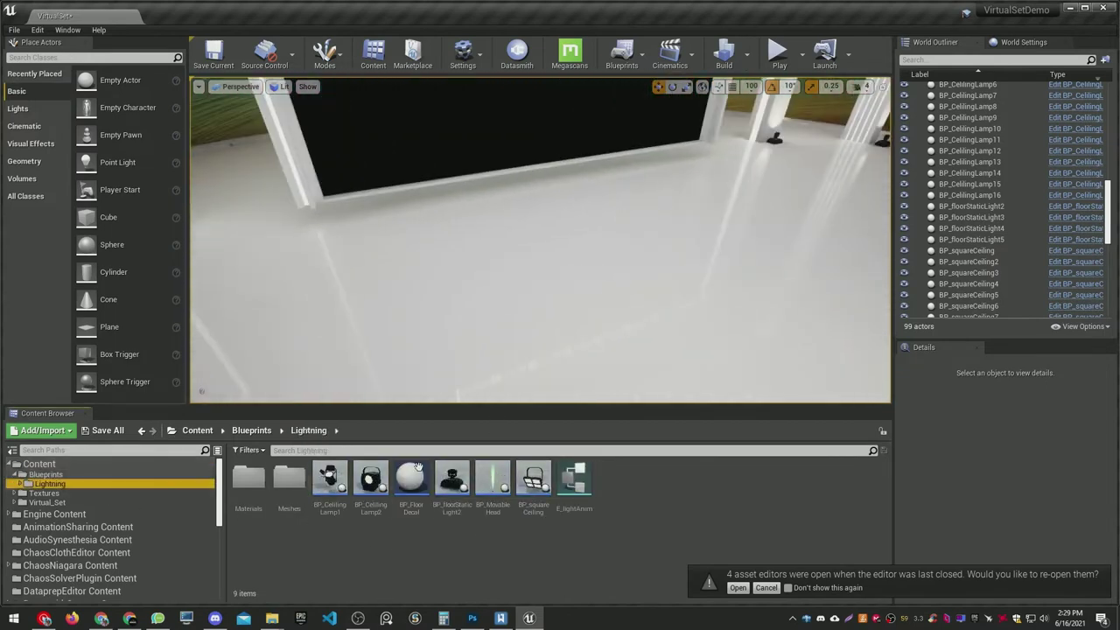
pyautogui.moveTo(415, 269); pyautogui.dragTo(253, 253, button='right')
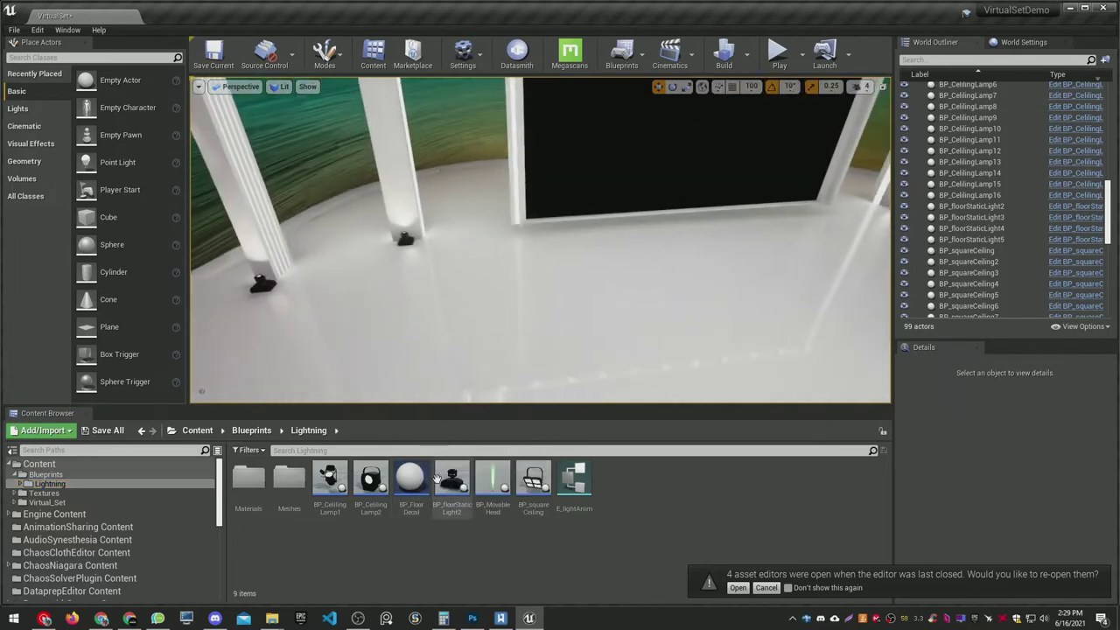
pyautogui.moveTo(411, 485); pyautogui.dragTo(458, 300)
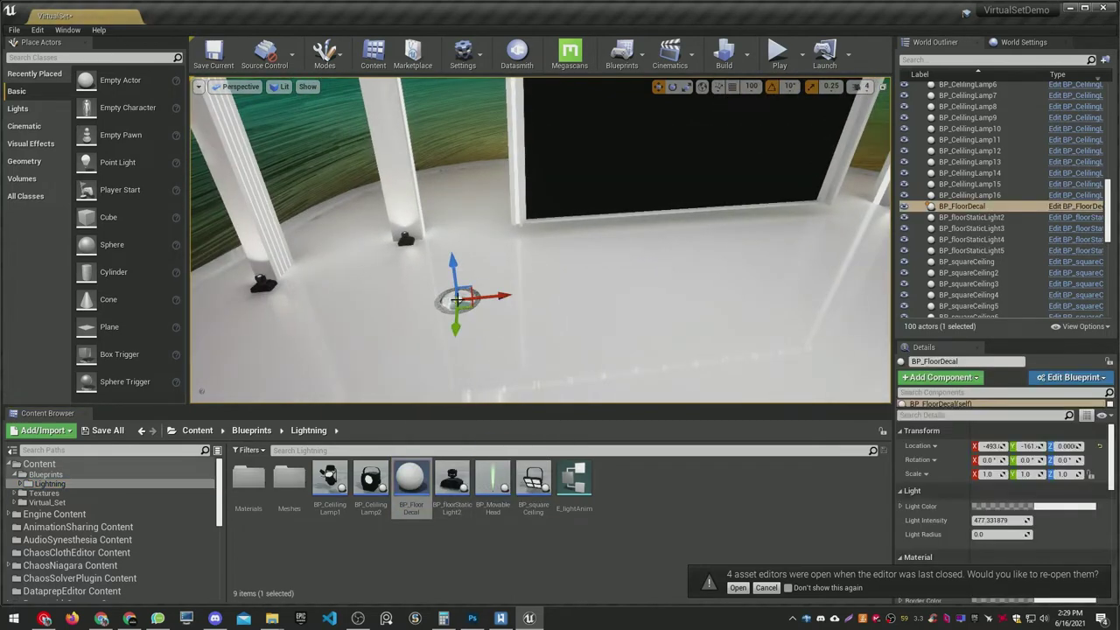
pyautogui.press('f')
# Set the floor decal's Light Intensity to about 502.09 and its Emissive Intensity to 25.
pyautogui.moveTo(585, 203); pyautogui.dragTo(595, 275, button='right')
pyautogui.press('w')
pyautogui.press('s')
pyautogui.press('w')
pyautogui.press('s')
pyautogui.scroll(-2, 1003, 484)
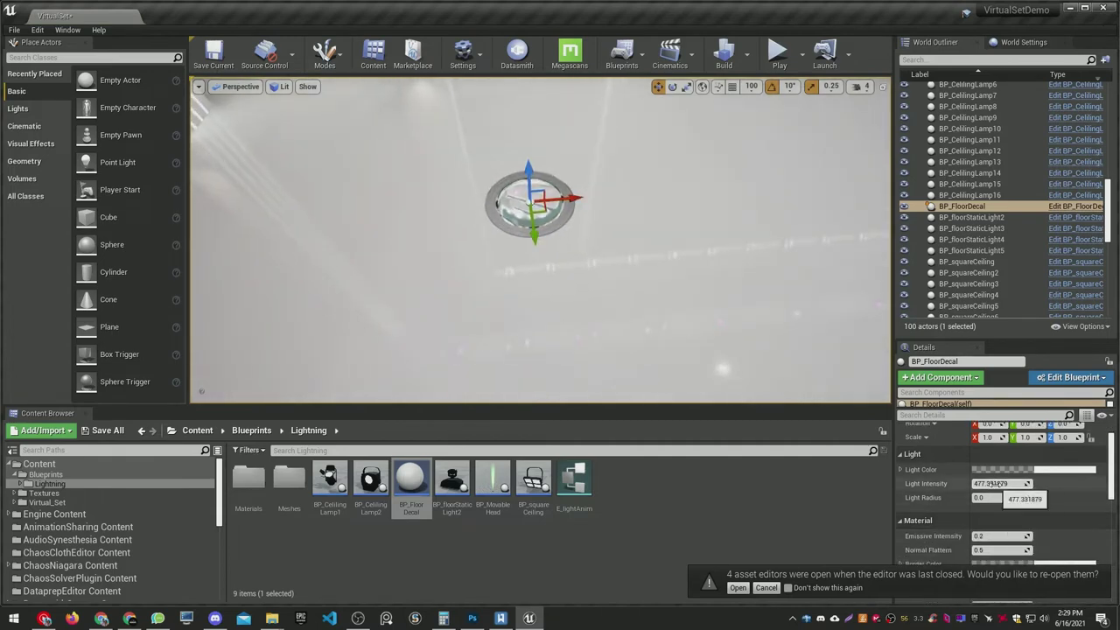
pyautogui.scroll(-2, 1002, 532)
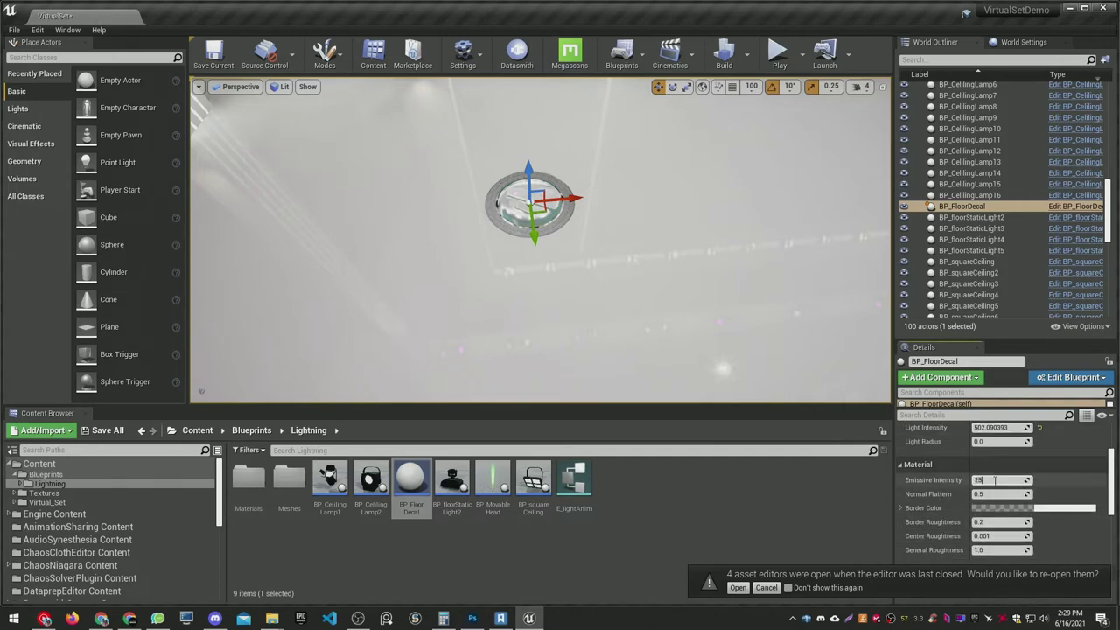
pyautogui.press('Return')
# Move the floor decal onto the neon-striped column above its floor light, at about X -814, Y -272, Z 109.4.
pyautogui.moveTo(722, 309); pyautogui.dragTo(712, 245, button='right')
pyautogui.moveTo(551, 239)
pyautogui.mouseDown(button='right')
pyautogui.moveTo(479, 254)
pyautogui.moveTo(595, 247)
pyautogui.moveTo(551, 239)
pyautogui.mouseUp(button='right')
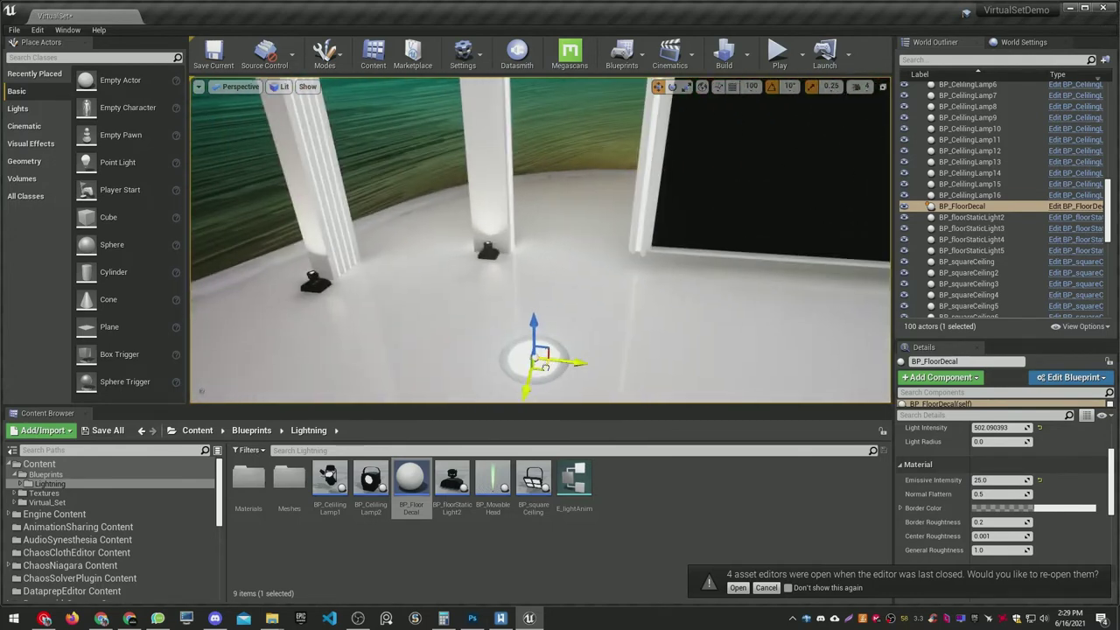
pyautogui.moveTo(542, 367); pyautogui.dragTo(313, 256)
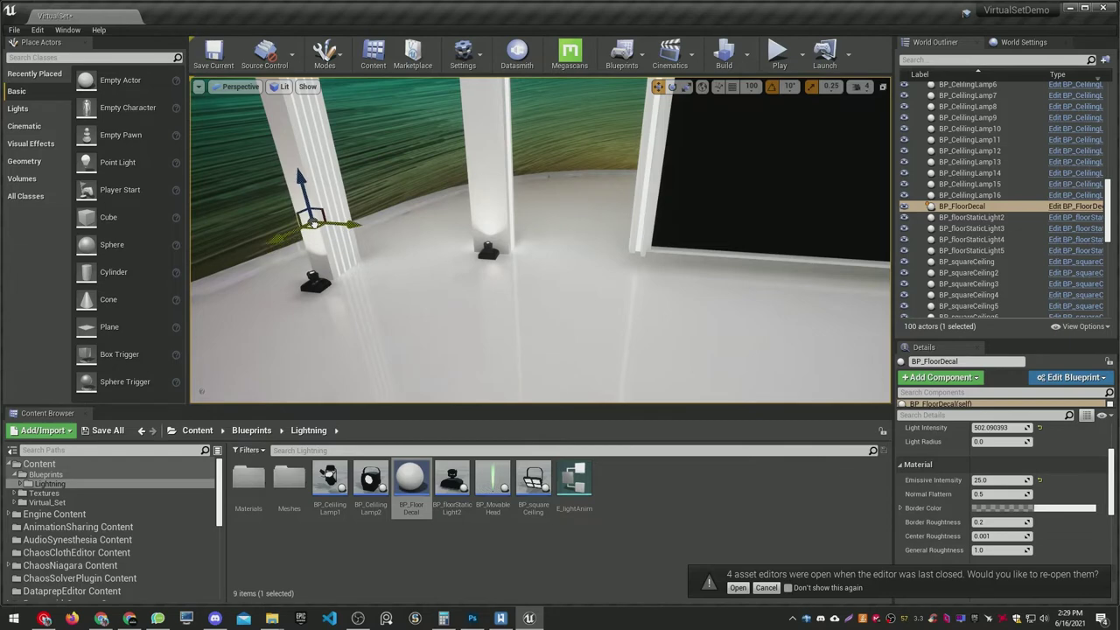
pyautogui.press('f')
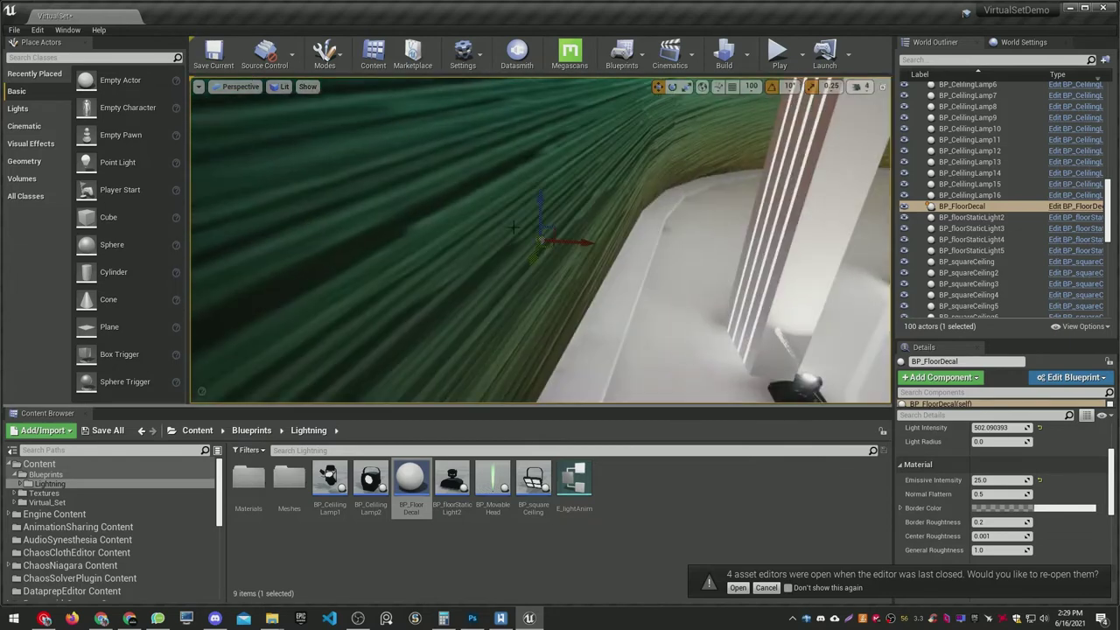
pyautogui.moveTo(550, 247); pyautogui.dragTo(812, 398)
pyautogui.moveTo(775, 344); pyautogui.dragTo(820, 206)
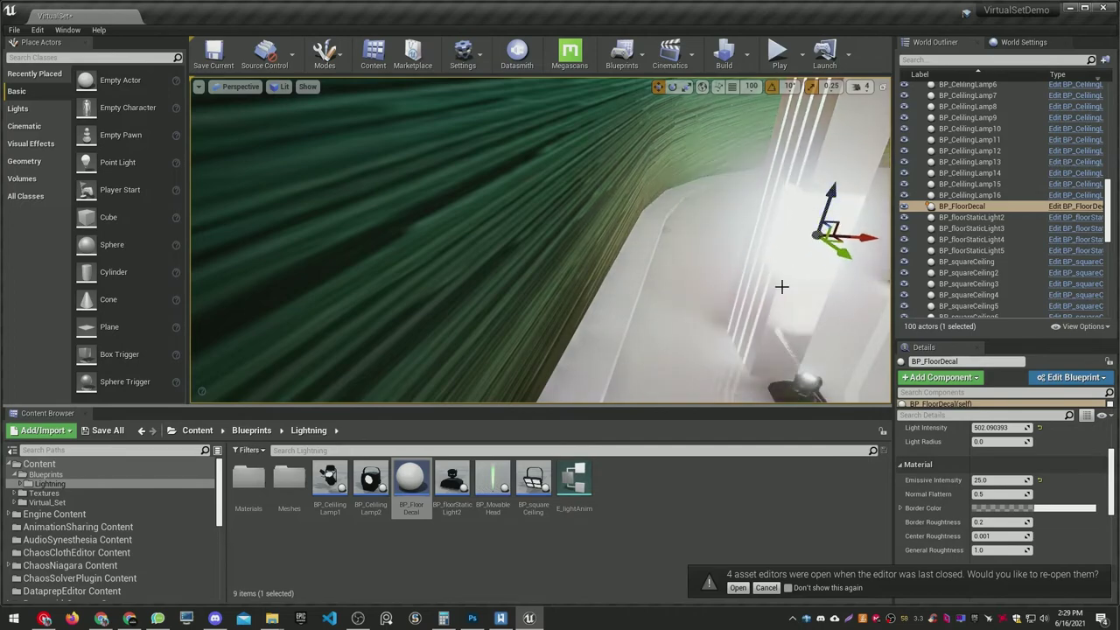
# Rotate the floor decal 90 degrees around the X axis so it faces along the column.
pyautogui.moveTo(780, 285)
pyautogui.mouseDown(button='right')
pyautogui.moveTo(857, 271)
pyautogui.moveTo(796, 275)
pyautogui.mouseUp(button='right')
pyautogui.moveTo(582, 236)
pyautogui.mouseDown(button='right')
pyautogui.moveTo(604, 210)
pyautogui.moveTo(560, 253)
pyautogui.moveTo(581, 237)
pyautogui.mouseUp(button='right')
pyautogui.press('e')
pyautogui.moveTo(497, 191); pyautogui.dragTo(452, 227)
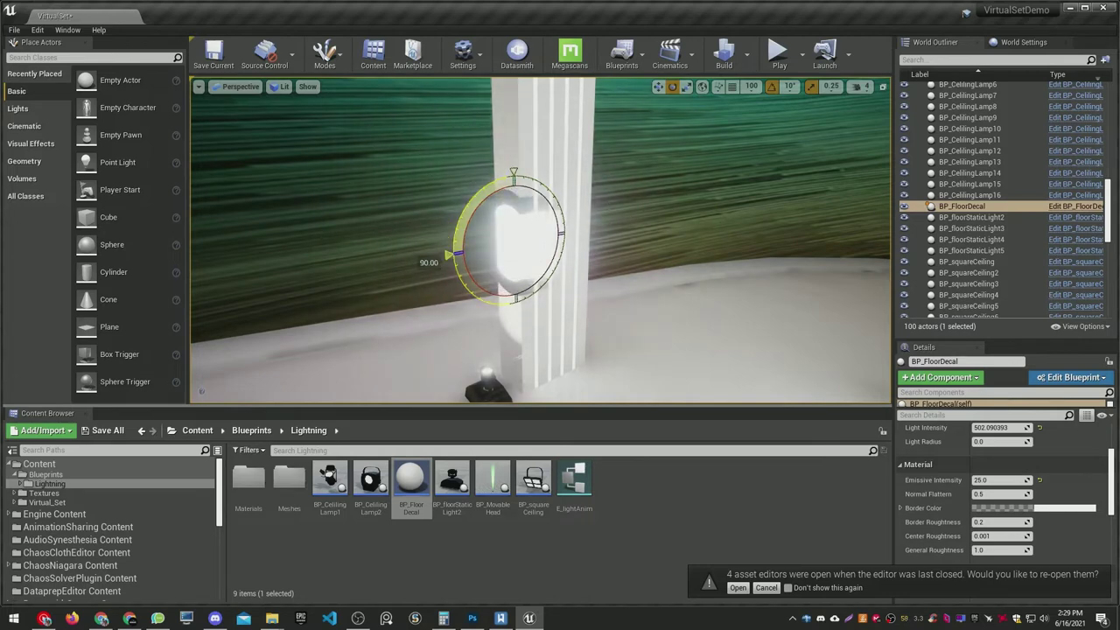
# Set the floor decal's Y and Z scale to 0.2.
pyautogui.moveTo(718, 192)
pyautogui.mouseDown(button='right')
pyautogui.moveTo(691, 194)
pyautogui.moveTo(717, 193)
pyautogui.mouseUp(button='right')
pyautogui.scroll(3, 1079, 552)
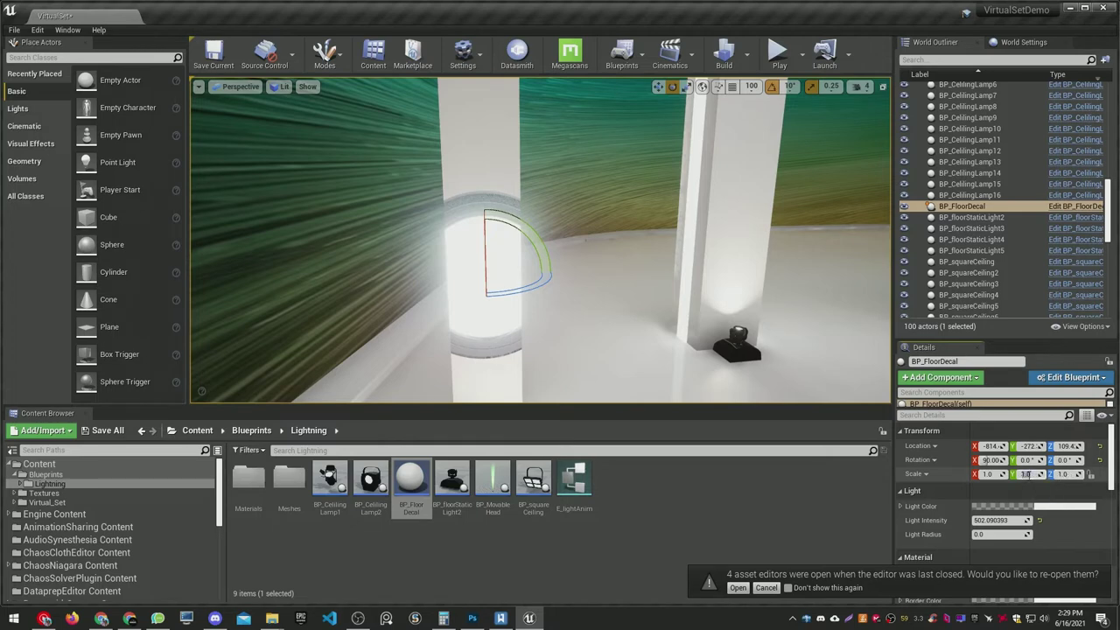
pyautogui.click(1028, 474)
pyautogui.write('0.2')
pyautogui.press('Return')
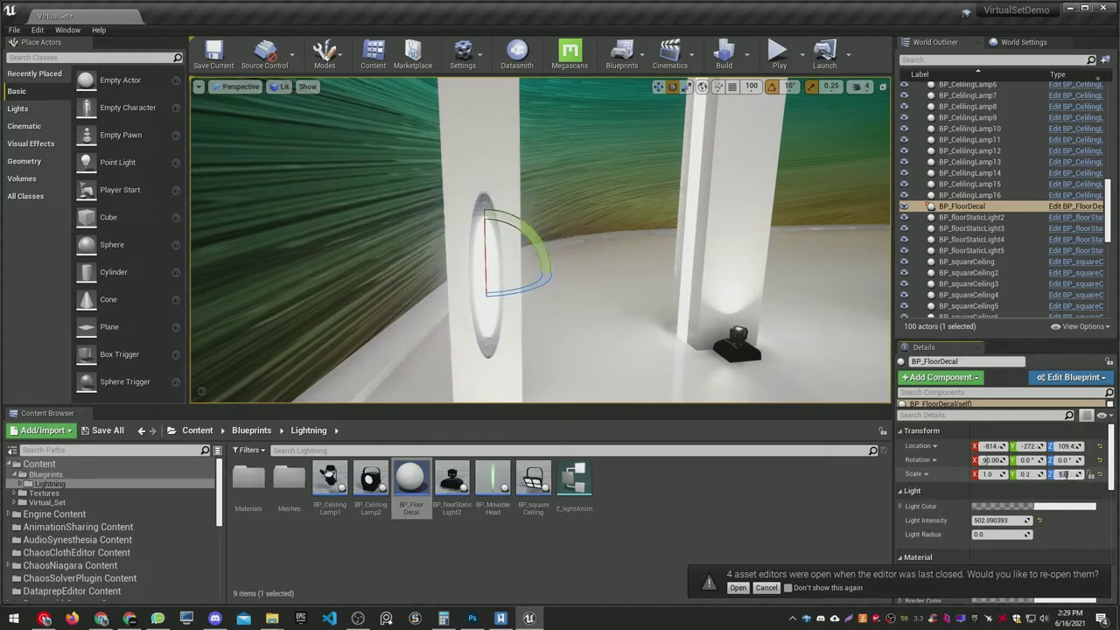
pyautogui.click(1066, 475)
pyautogui.write('0.2')
pyautogui.press('Return')
# Turn off game view and set the floor decal's X scale to 0.35.
pyautogui.moveTo(620, 300); pyautogui.dragTo(594, 292, button='right')
pyautogui.press('g')
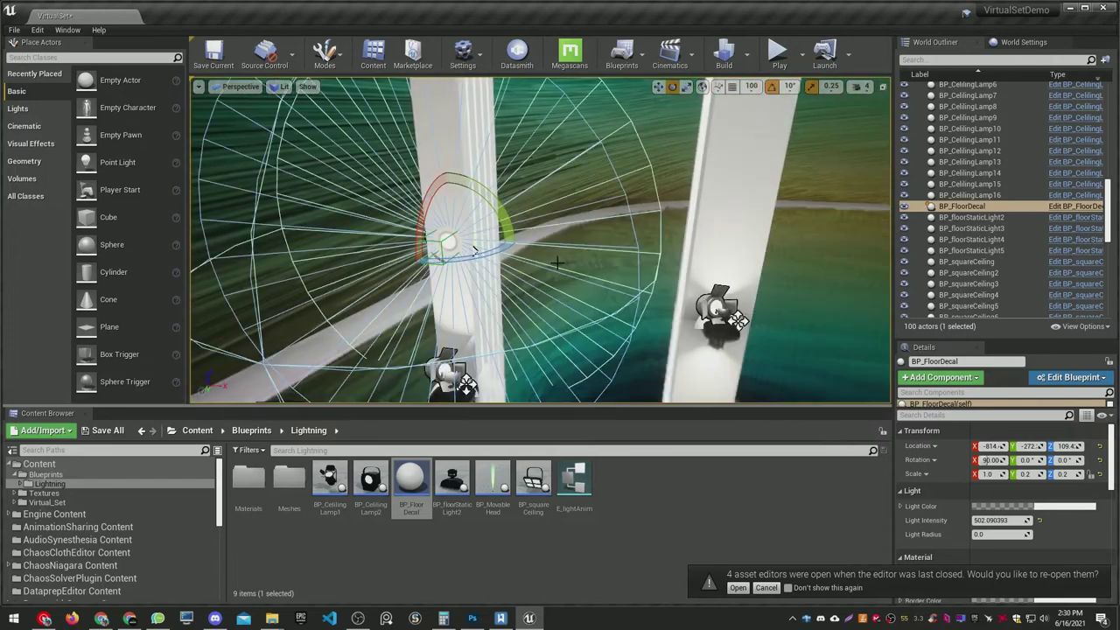
pyautogui.moveTo(420, 381); pyautogui.dragTo(394, 385, button='right')
pyautogui.moveTo(621, 300); pyautogui.dragTo(538, 299, button='right')
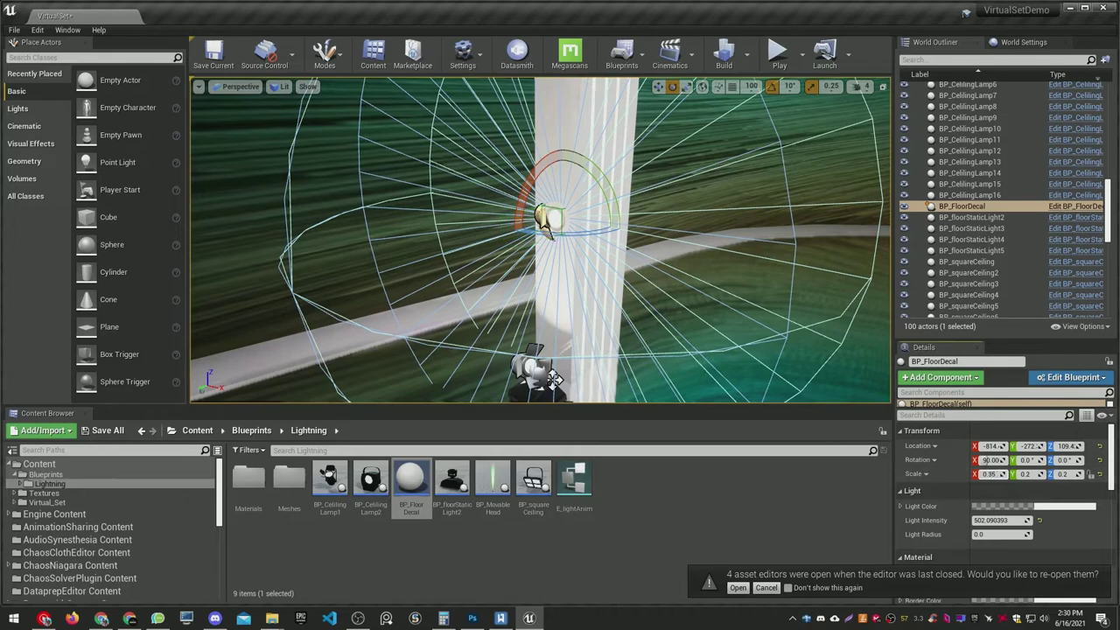
# Set the floor decal's X scale to 1.0 and move it along the Y axis to about -259.
pyautogui.moveTo(603, 228); pyautogui.dragTo(589, 229, button='right')
pyautogui.press('r')
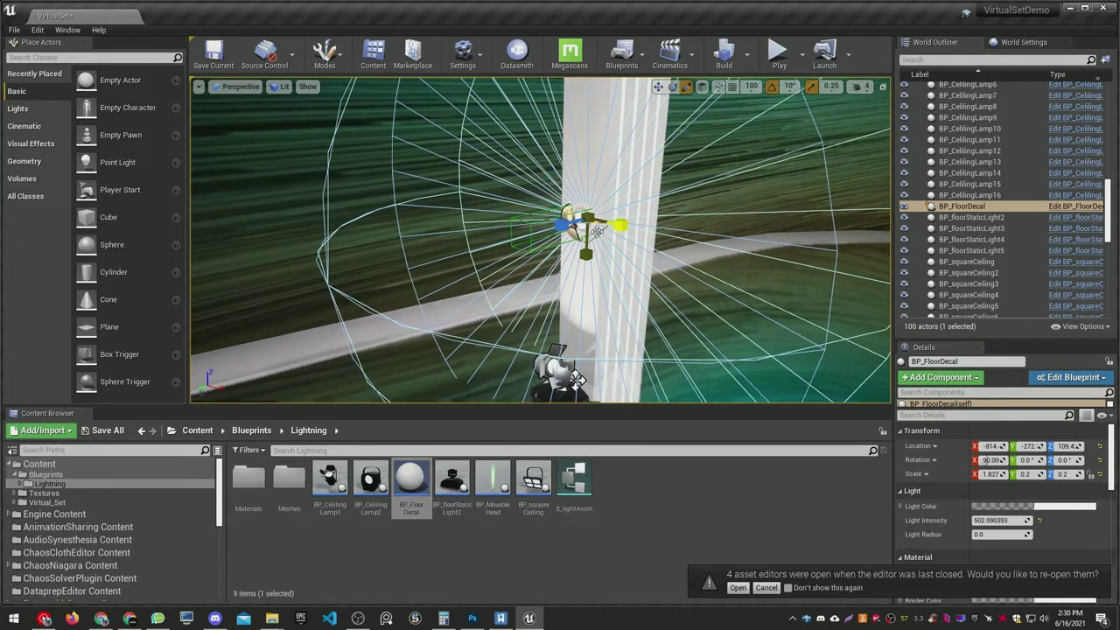
pyautogui.moveTo(564, 226); pyautogui.dragTo(423, 262)
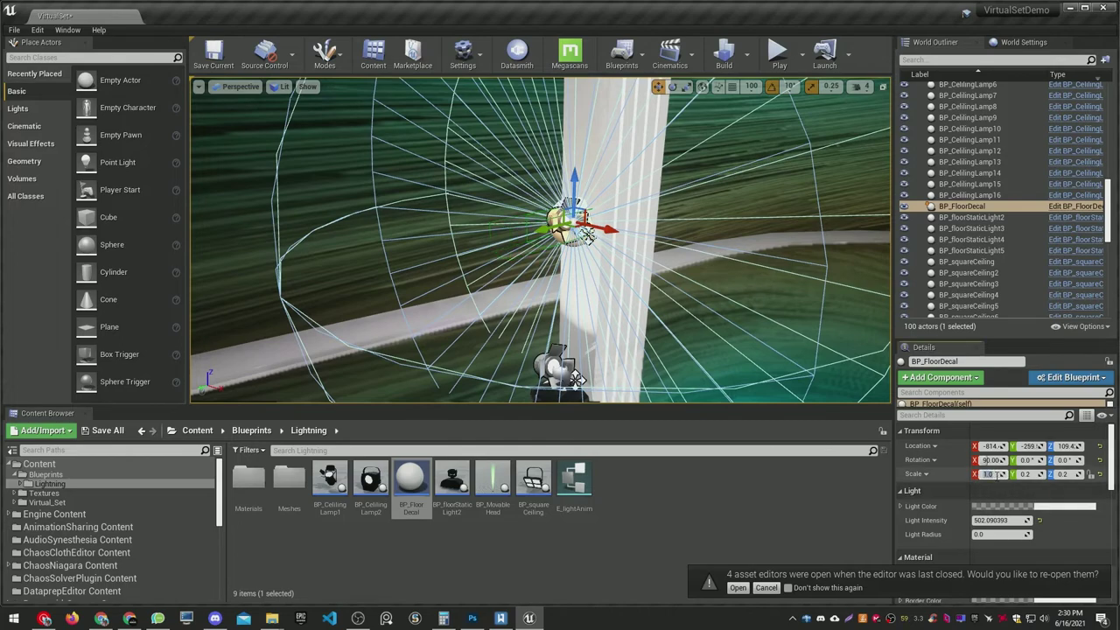
pyautogui.press('g')
pyautogui.moveTo(564, 292)
pyautogui.mouseDown(button='right')
pyautogui.moveTo(489, 293)
pyautogui.moveTo(612, 298)
pyautogui.moveTo(599, 258)
pyautogui.moveTo(638, 263)
pyautogui.moveTo(612, 255)
pyautogui.moveTo(594, 293)
pyautogui.moveTo(548, 301)
pyautogui.mouseUp(button='right')
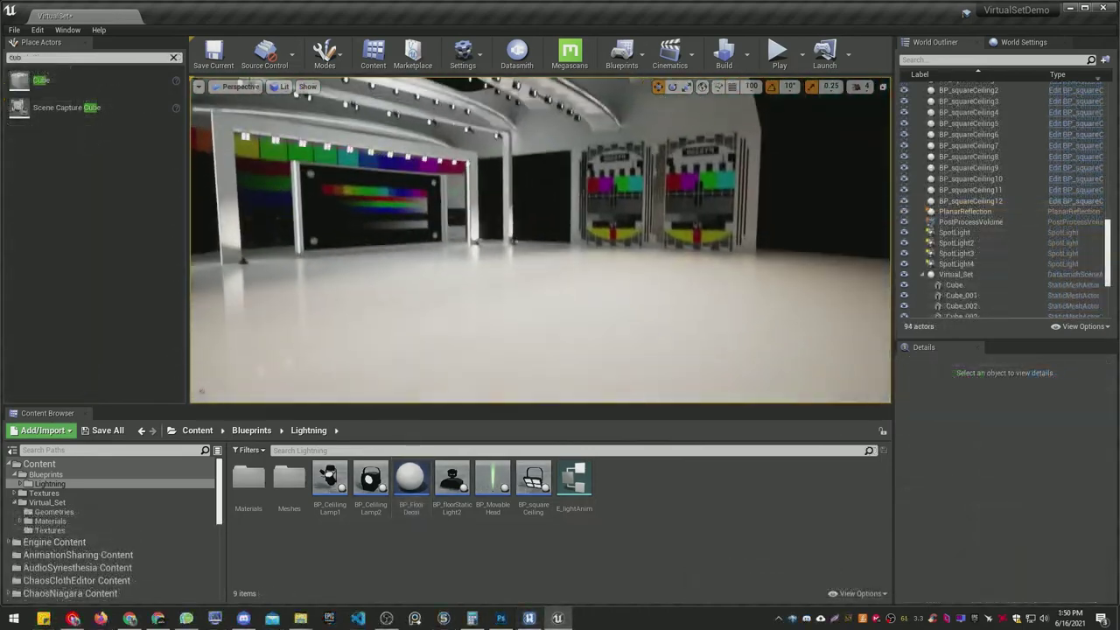
# Enable the PostProcessVolume's exposure Min Brightness and Max Brightness overrides and set both to 1.0.
pyautogui.moveTo(541, 240); pyautogui.dragTo(506, 252, button='right')
pyautogui.moveTo(633, 340)
pyautogui.mouseDown(button='right')
pyautogui.moveTo(604, 338)
pyautogui.moveTo(619, 344)
pyautogui.mouseUp(button='right')
pyautogui.press('g')
pyautogui.click(635, 339)
pyautogui.press('g')
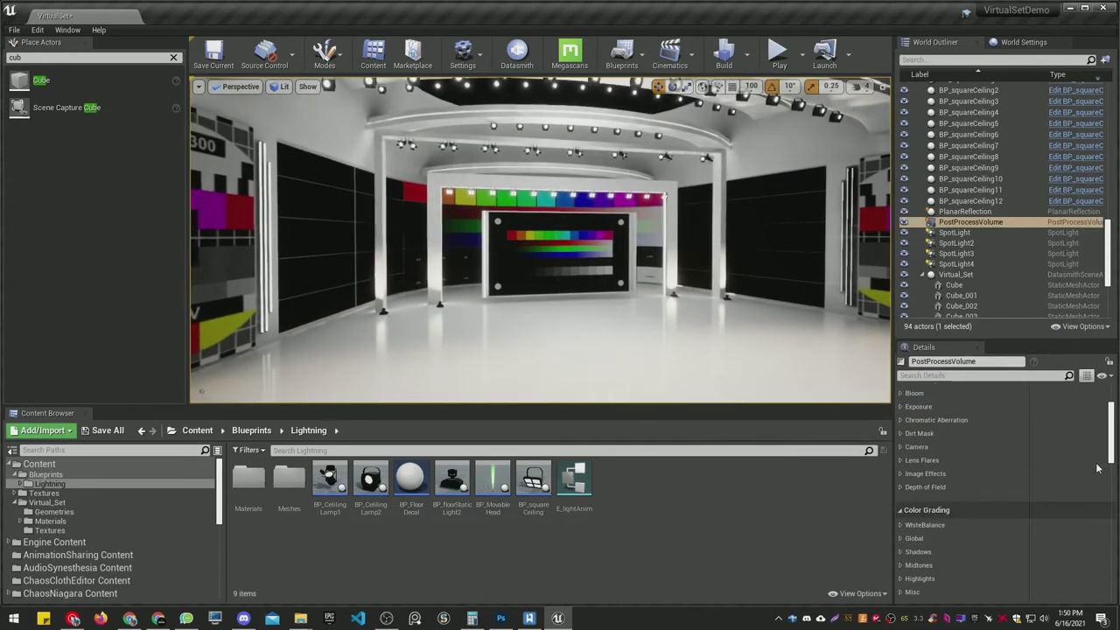
pyautogui.scroll(4, 1012, 468)
pyautogui.scroll(-1, 1009, 469)
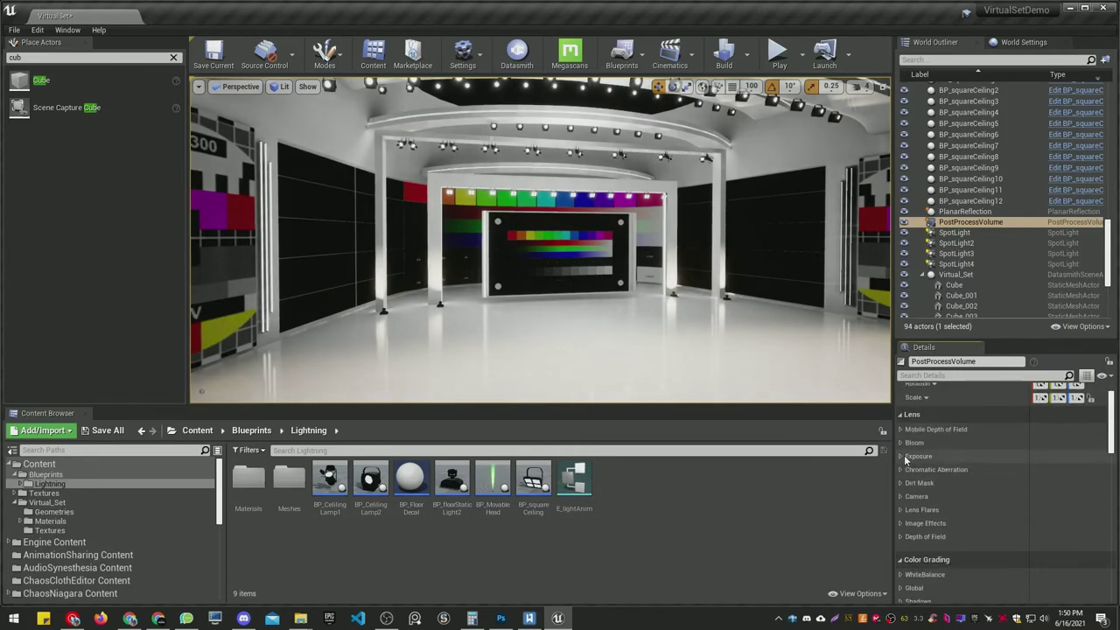
pyautogui.click(901, 456)
pyautogui.scroll(-2, 918, 507)
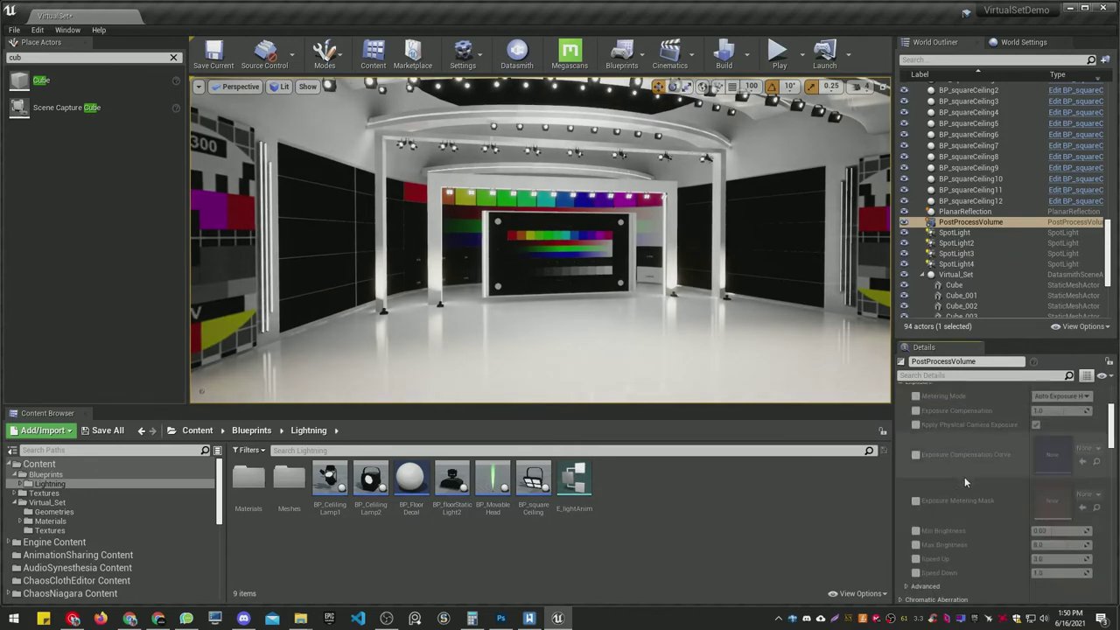
pyautogui.click(916, 544)
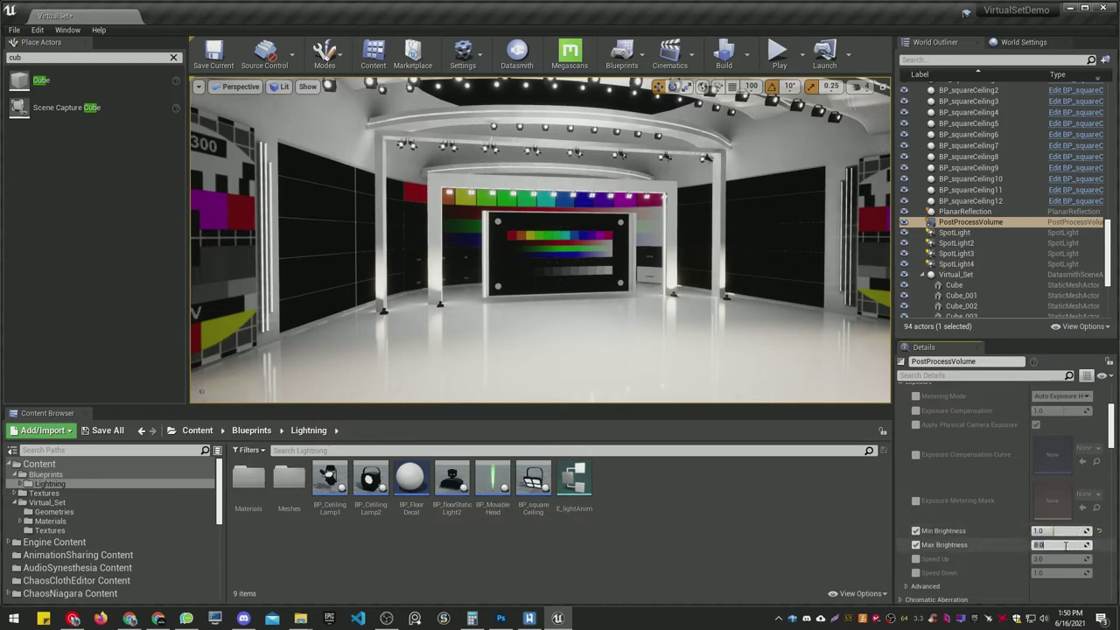
pyautogui.write('1')
pyautogui.press('Return')
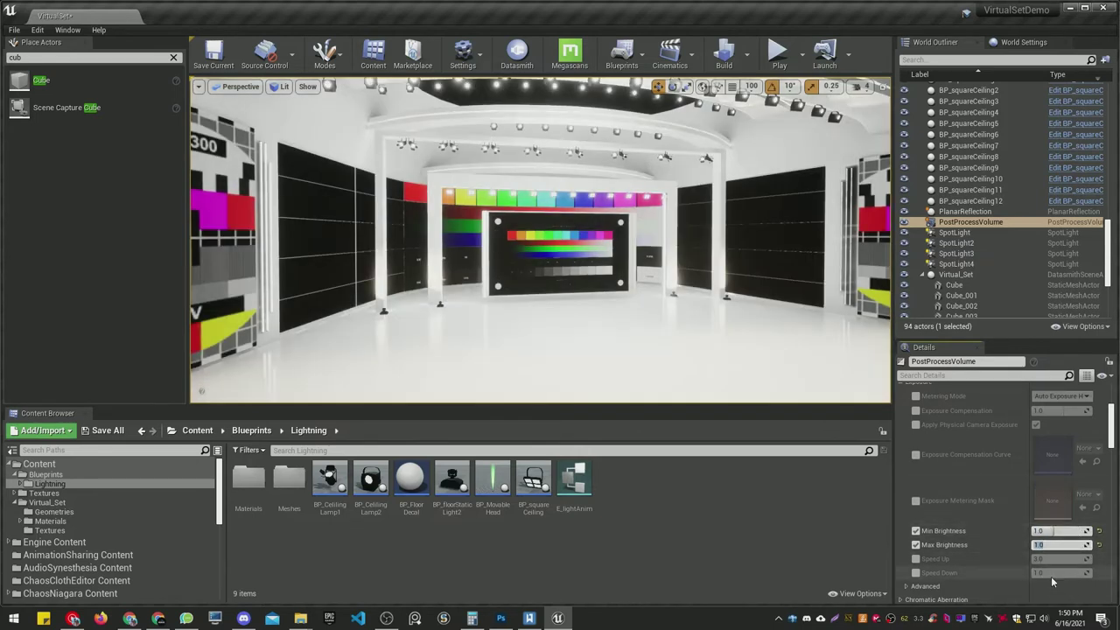
# Enable the PostProcessVolume's Exposure Compensation override and lower it to about -1.
pyautogui.moveTo(559, 279); pyautogui.dragTo(598, 256, button='right')
pyautogui.scroll(2, 998, 432)
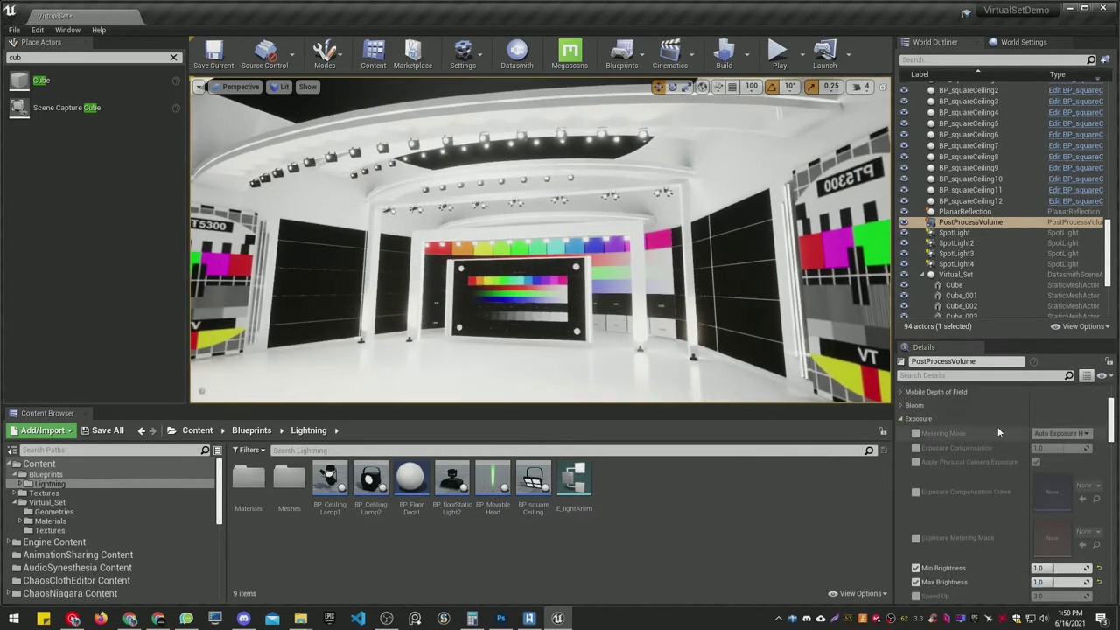
pyautogui.moveTo(1050, 449); pyautogui.dragTo(1059, 448)
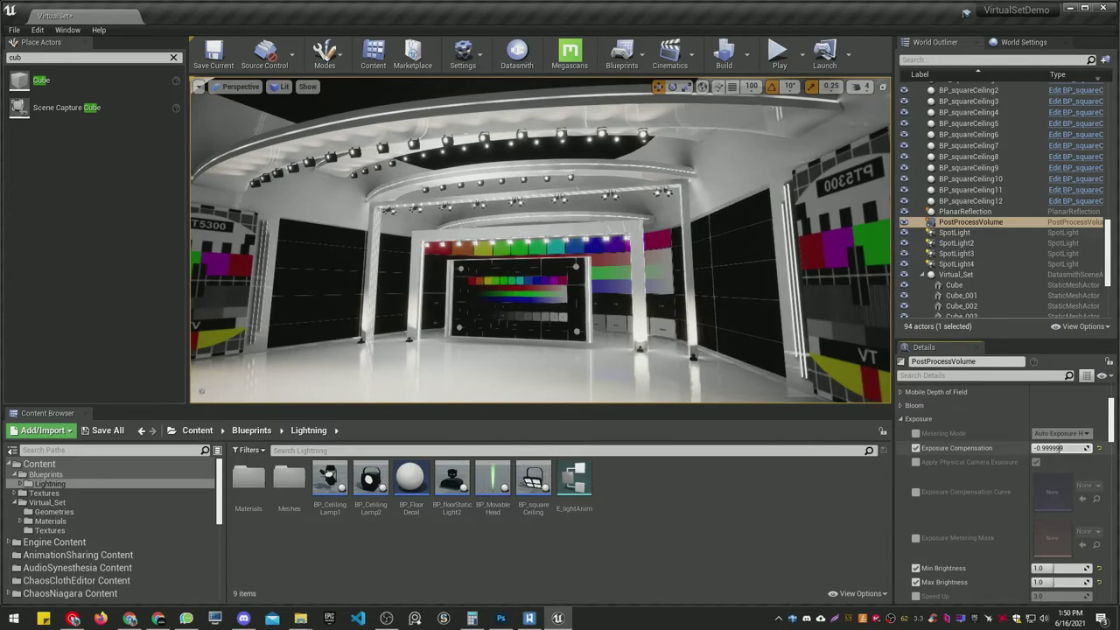
pyautogui.moveTo(778, 288); pyautogui.dragTo(826, 287, button='right')
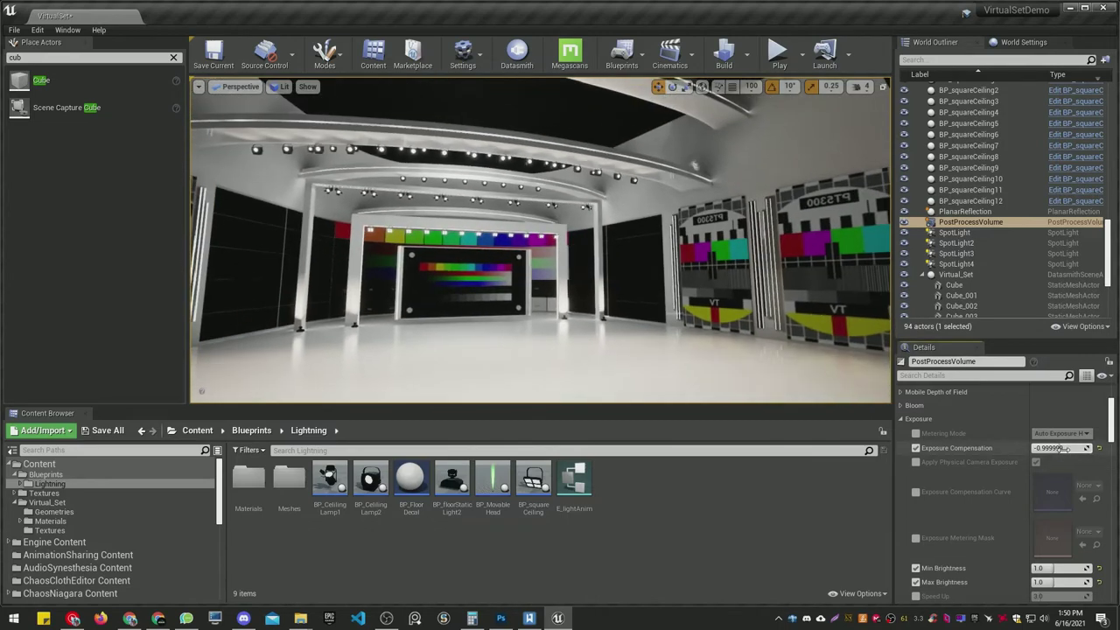
# Try positive exposure compensation values on the PostProcessVolume, from 0.9 down to 0.1.
pyautogui.press('Return')
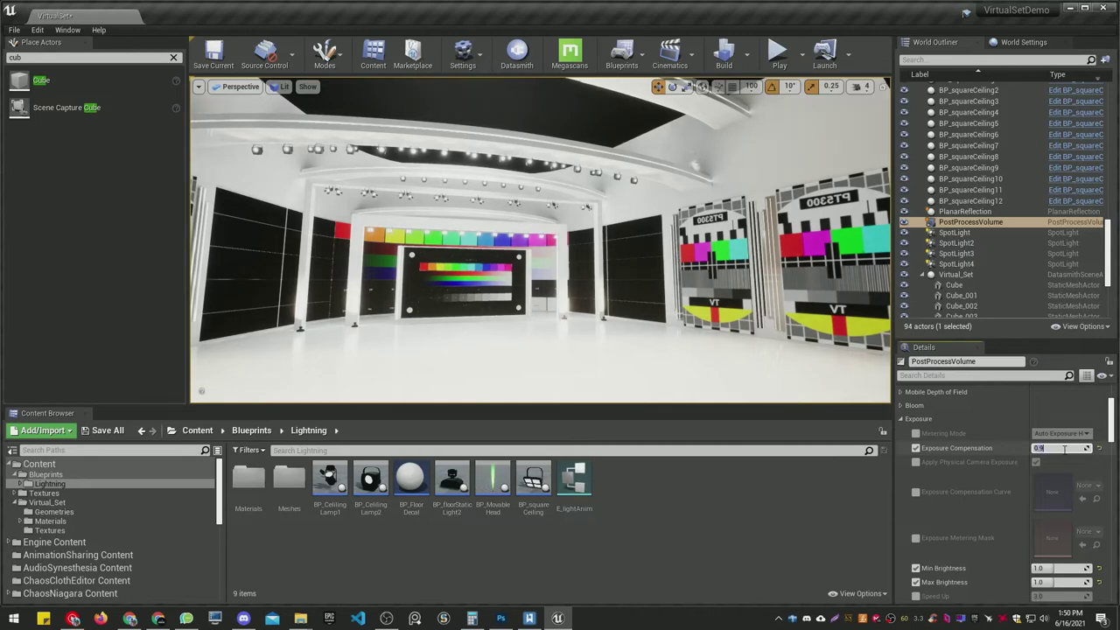
pyautogui.write('0.5')
pyautogui.press('Return')
pyautogui.write('0.')
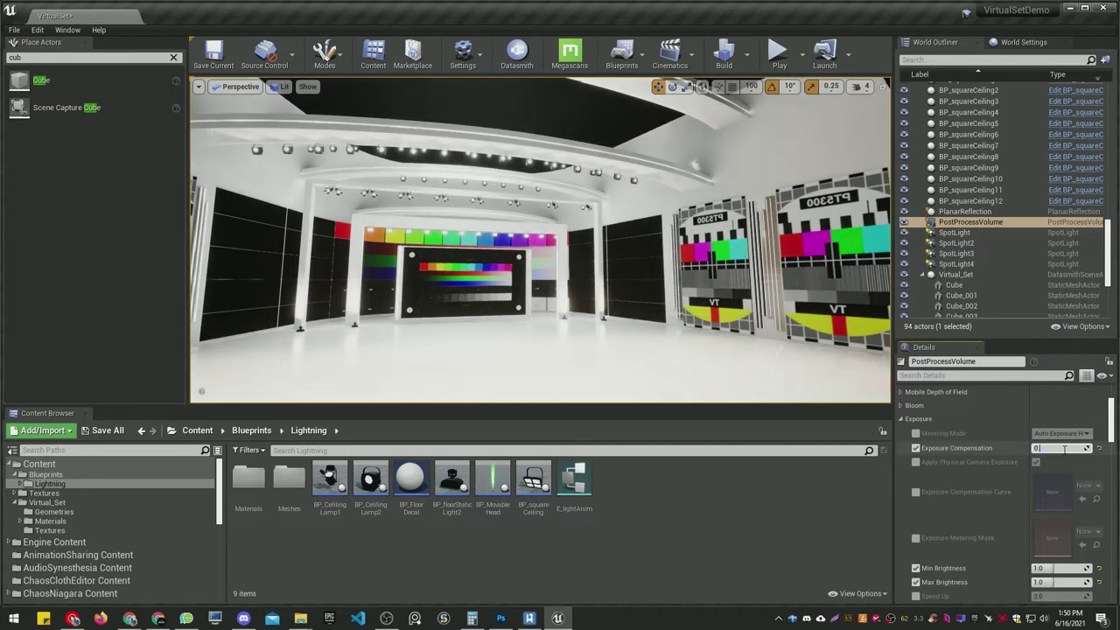
pyautogui.write('2')
pyautogui.press('Return')
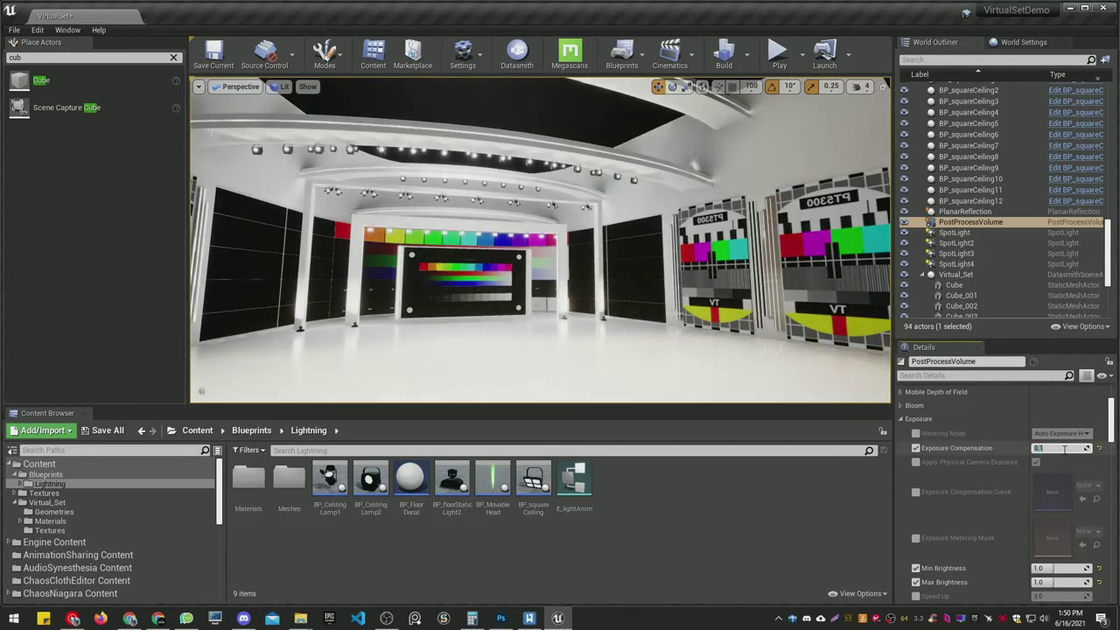
pyautogui.press('Return')
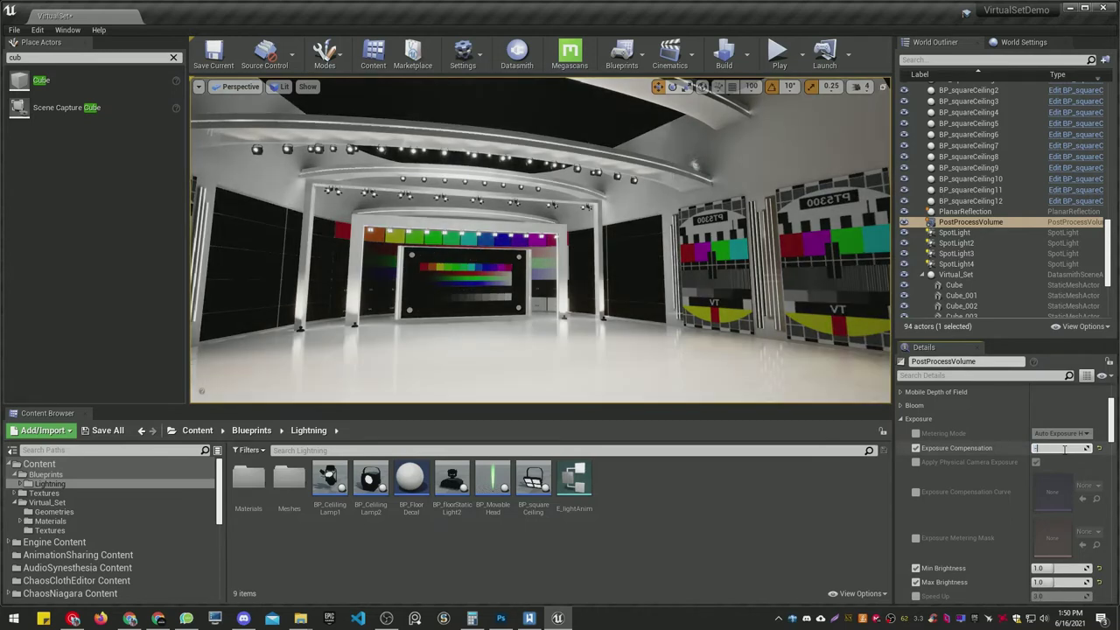
# Set the PostProcessVolume's exposure compensation to -0.5 and save the level.
pyautogui.press('Return')
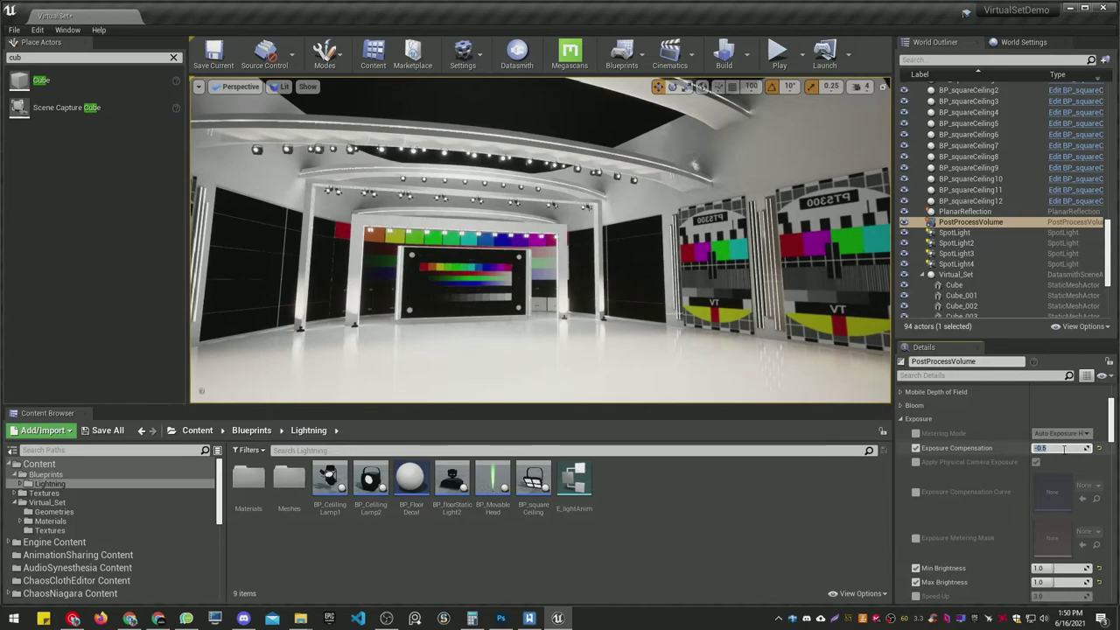
pyautogui.moveTo(665, 289); pyautogui.dragTo(647, 271, button='right')
pyautogui.hotkey('ctrl', 's')
# Enable the PostProcessVolume's bloom Method override and set it to Convolution.
pyautogui.click(901, 420)
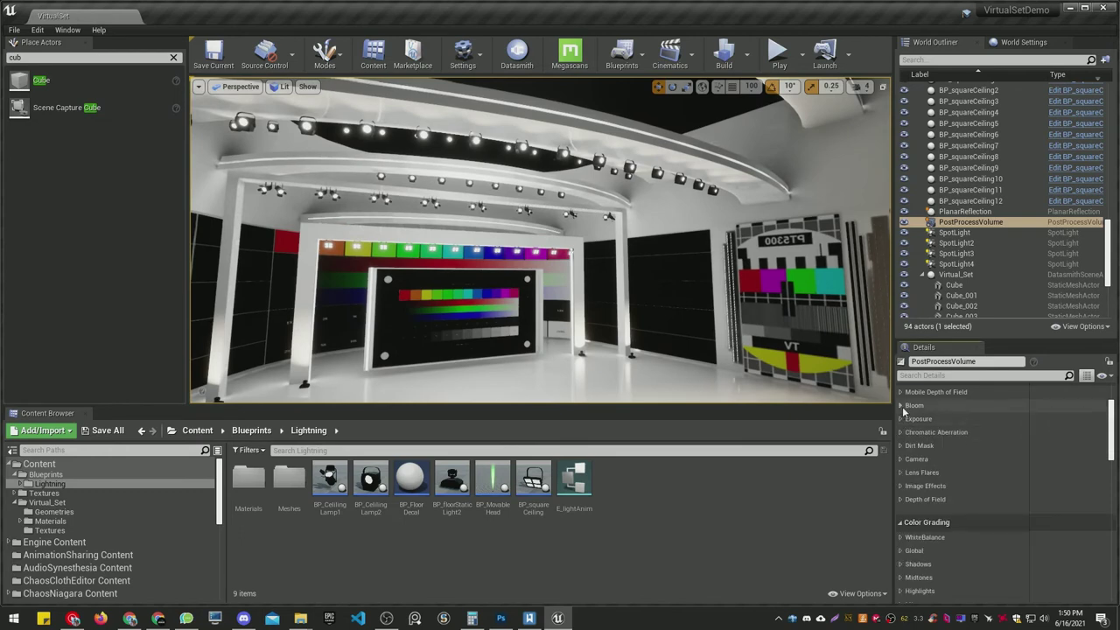
pyautogui.click(902, 407)
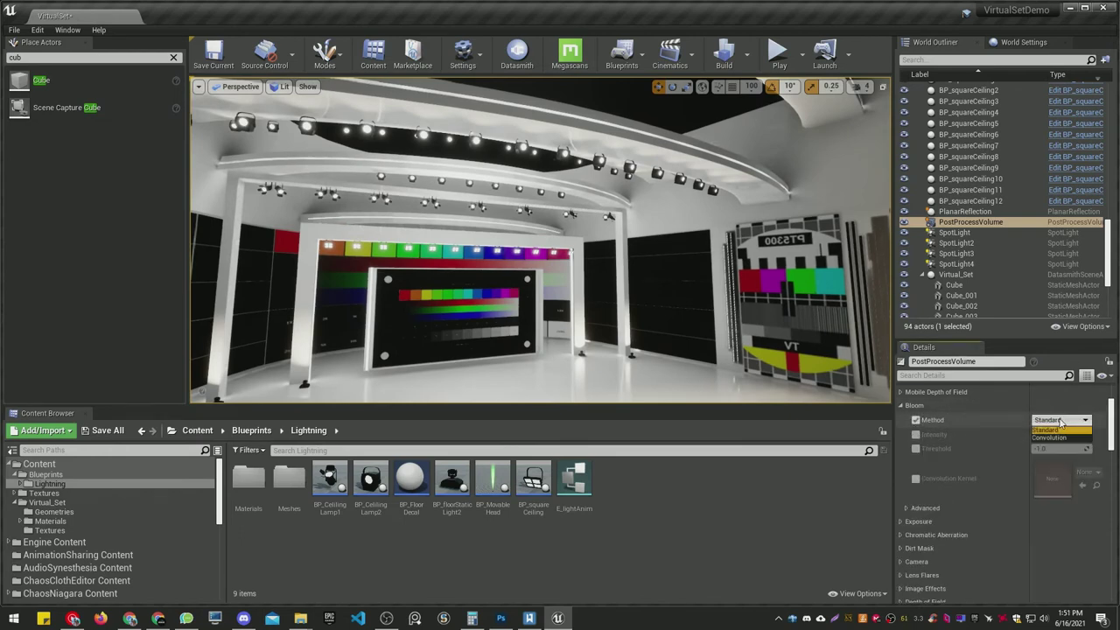
pyautogui.click(1052, 436)
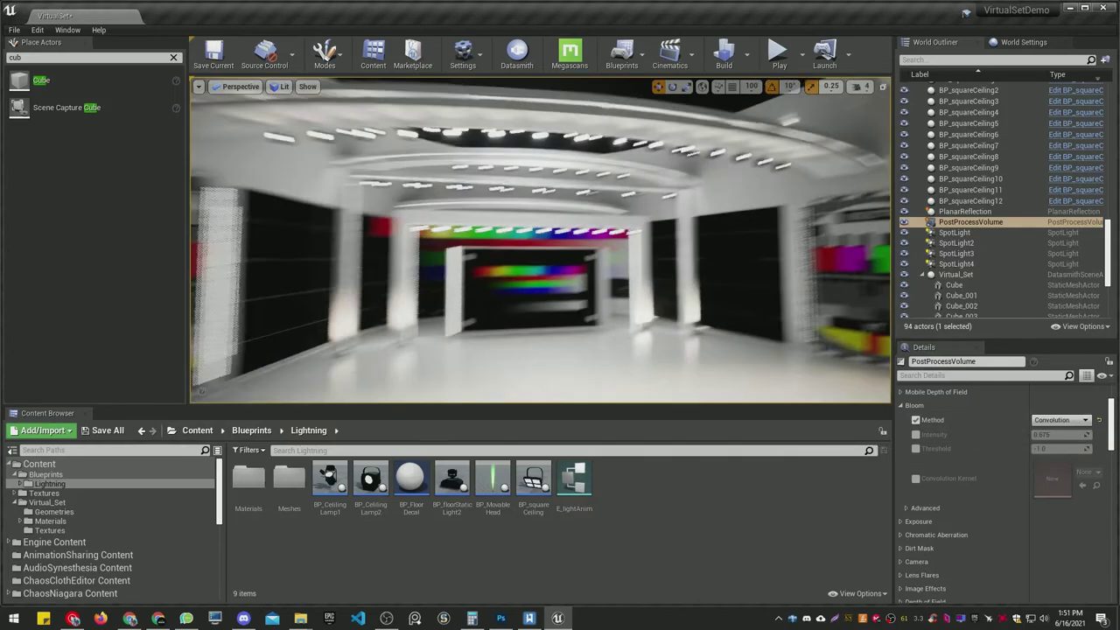
# Select all four floor static lights at the bases of the columns and examine their light settings.
pyautogui.moveTo(541, 241); pyautogui.dragTo(674, 286, button='right')
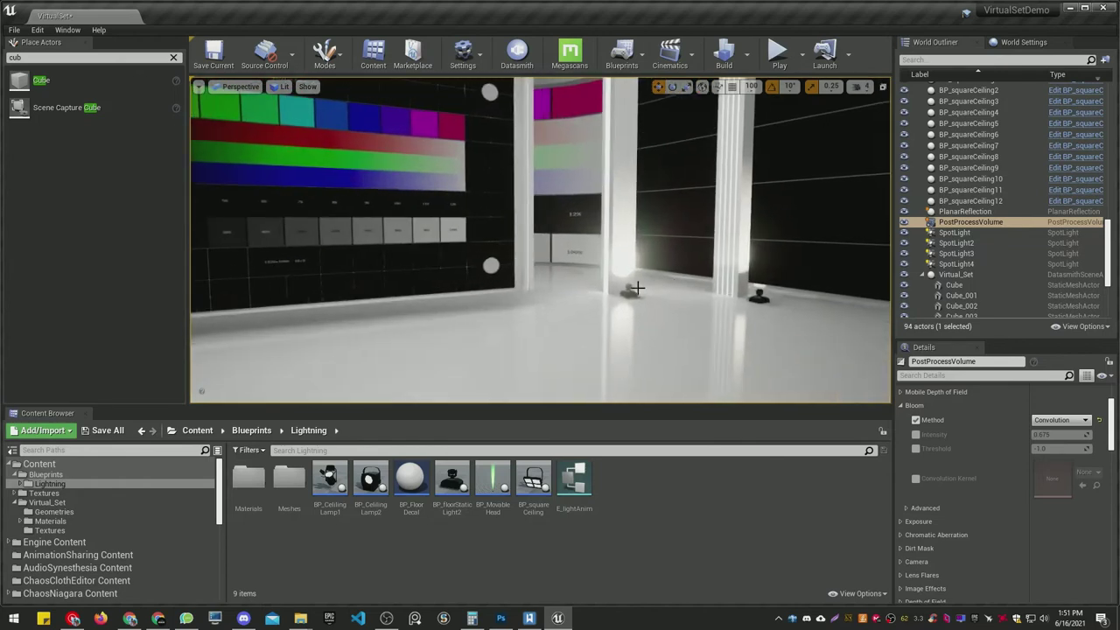
pyautogui.click(631, 290)
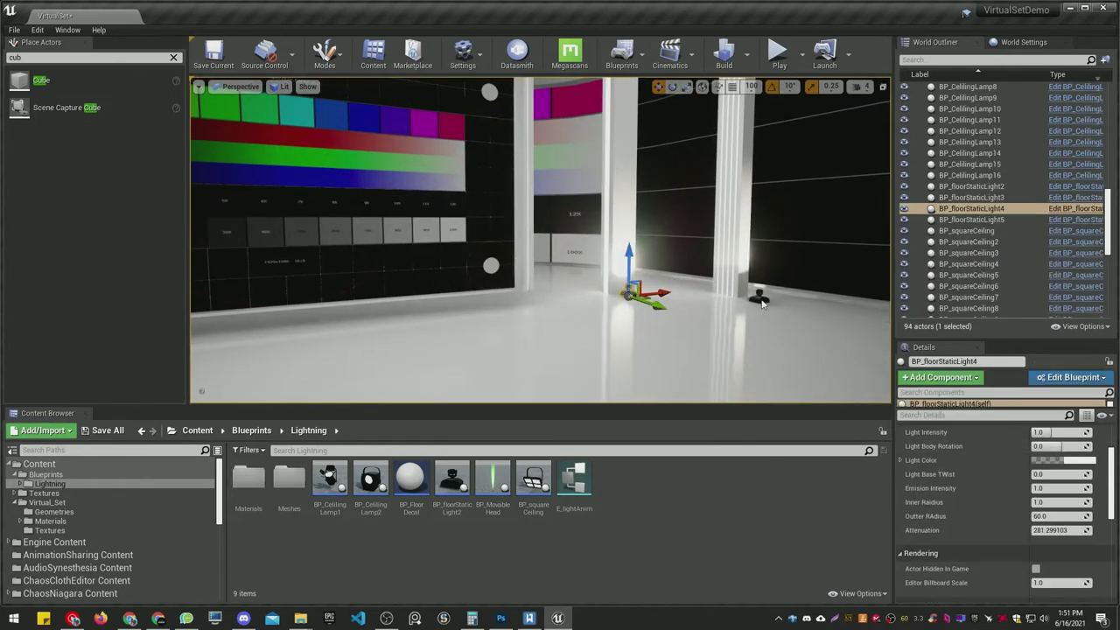
pyautogui.keyDown('ctrl'); pyautogui.click(761, 302); pyautogui.keyUp('ctrl')
pyautogui.moveTo(761, 301); pyautogui.dragTo(578, 299, button='right')
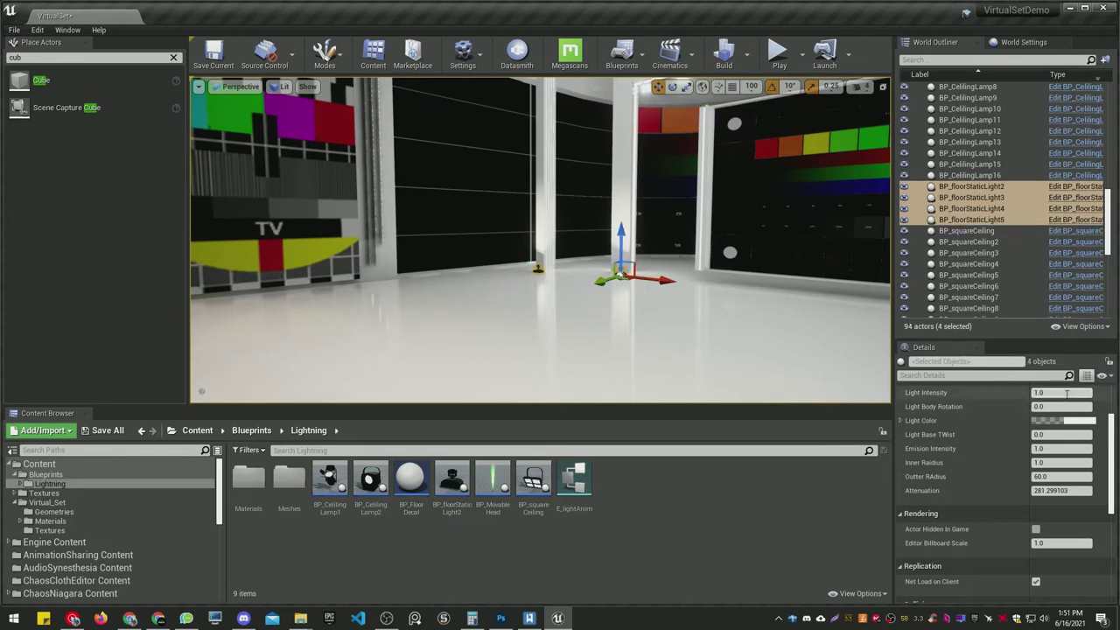
pyautogui.moveTo(744, 306); pyautogui.dragTo(861, 302, button='right')
# Select the central screen mesh, open its Screen material to examine the parameters, and close it again.
pyautogui.moveTo(540, 254); pyautogui.dragTo(679, 226, button='right')
pyautogui.click(597, 201)
pyautogui.moveTo(597, 201); pyautogui.dragTo(473, 203, button='right')
pyautogui.moveTo(544, 255); pyautogui.dragTo(572, 246, button='right')
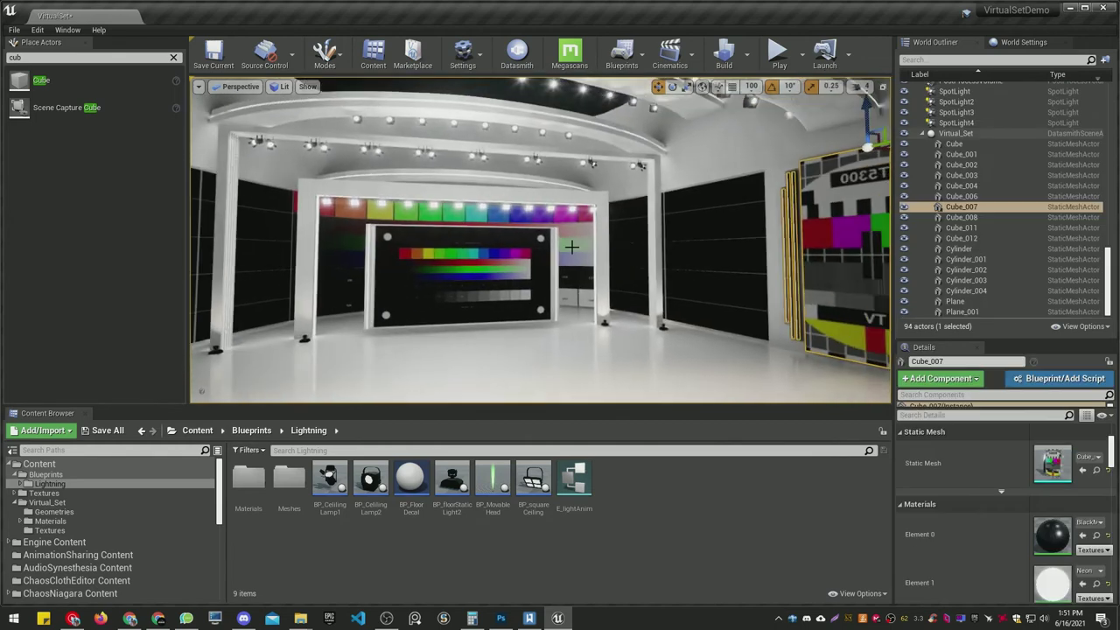
pyautogui.click(520, 212)
pyautogui.click(525, 293)
pyautogui.scroll(-1, 1058, 570)
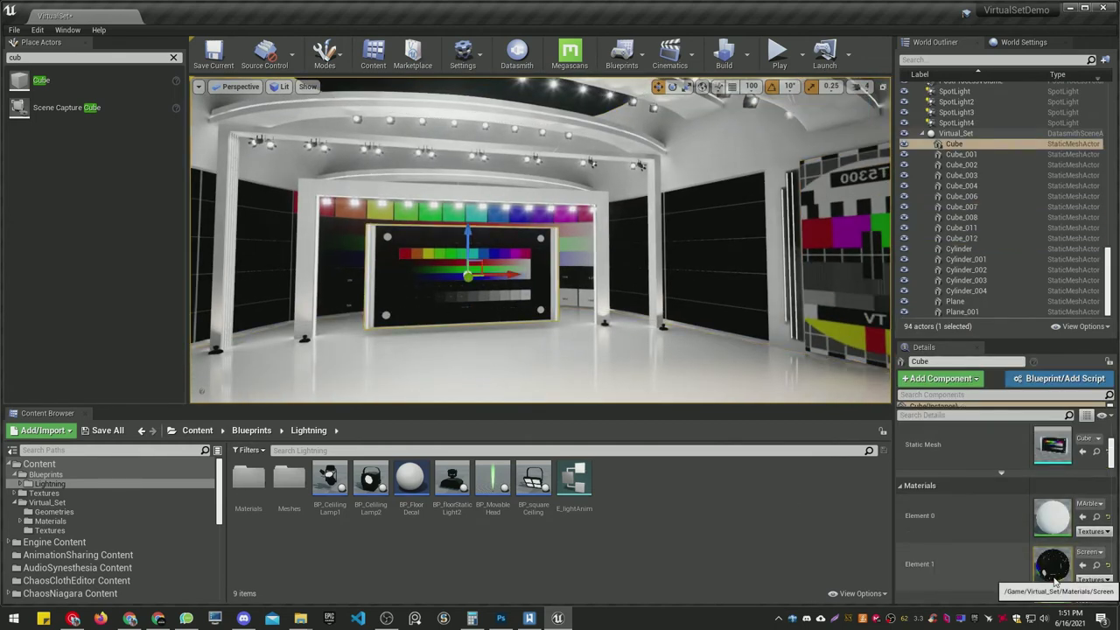
pyautogui.doubleClick(1053, 567)
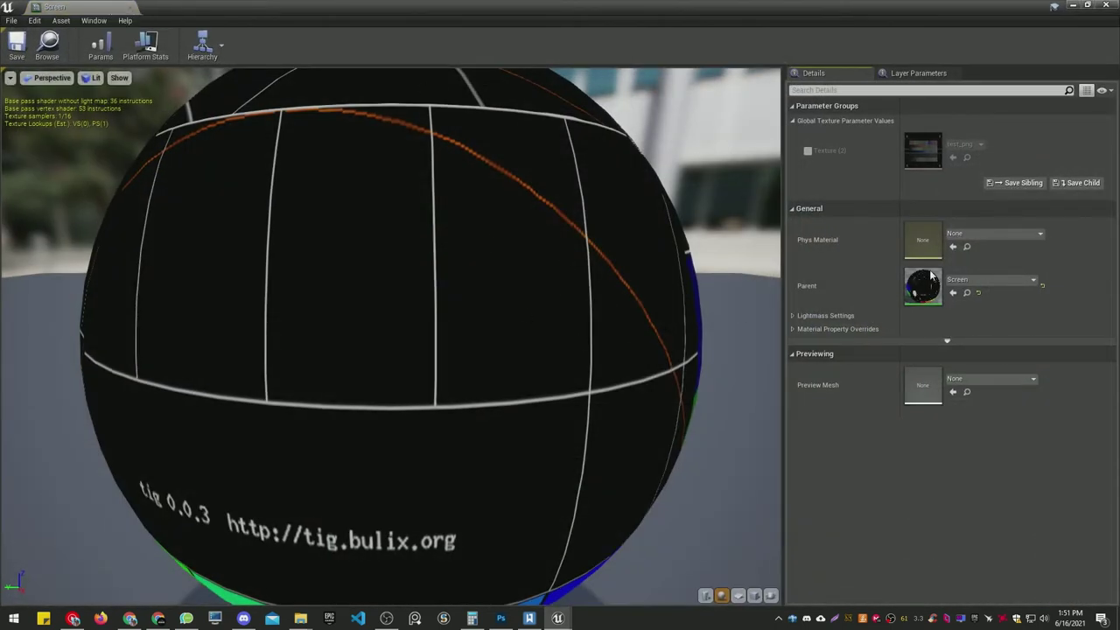
pyautogui.click(132, 8)
# Examine the central screen, the test-card walls and the whole studio set from several angles.
pyautogui.moveTo(467, 180); pyautogui.dragTo(534, 173, button='right')
pyautogui.press('s')
pyautogui.press('w')
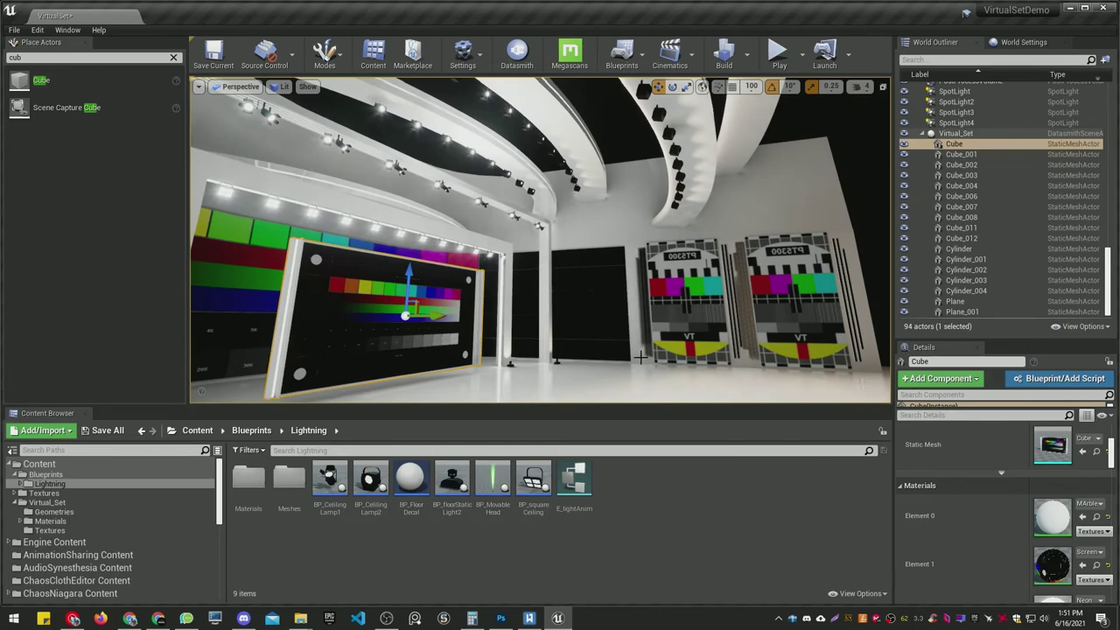
pyautogui.moveTo(640, 357); pyautogui.dragTo(516, 352, button='right')
pyautogui.press('w')
pyautogui.press('s')
pyautogui.press('s')
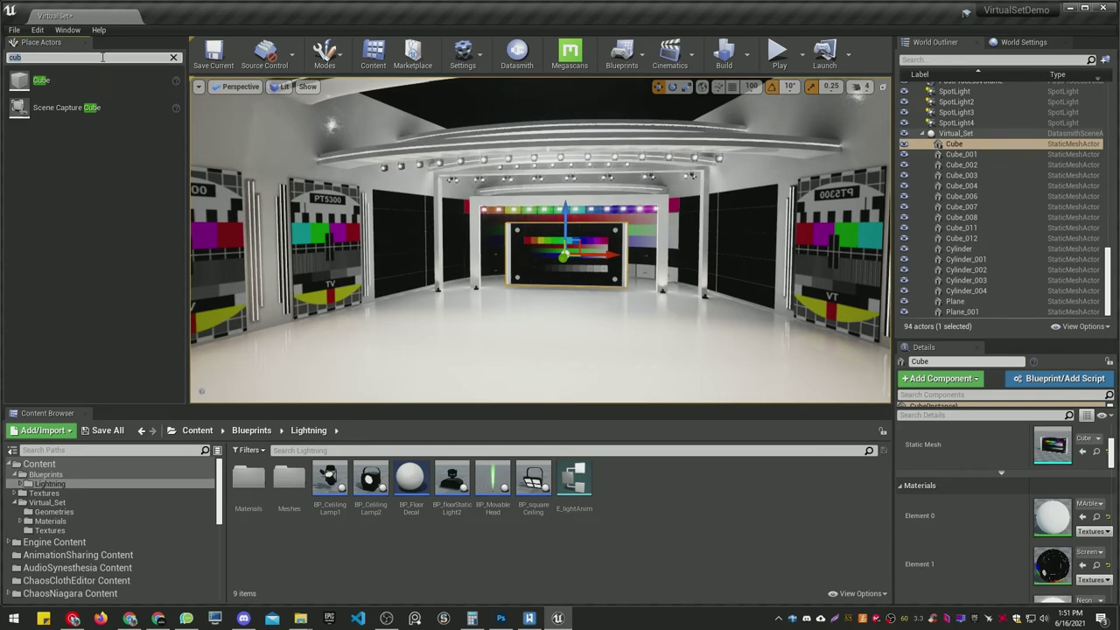
# Search the placeable actors for "capture" and place a Sphere Reflection Capture in front of the central screen.
pyautogui.press('BackSpace')
pyautogui.press('BackSpace')
pyautogui.press('BackSpace')
pyautogui.write('recl')
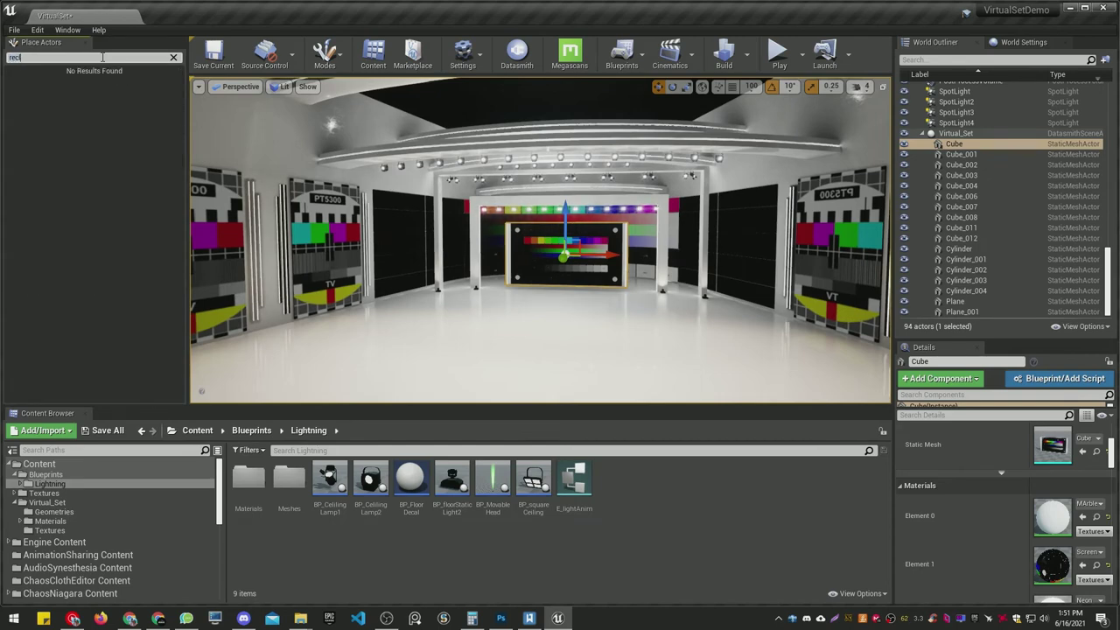
pyautogui.press('BackSpace')
pyautogui.write('f')
pyautogui.press('BackSpace')
pyautogui.press('BackSpace')
pyautogui.press('BackSpace')
pyautogui.press('BackSpace')
pyautogui.press('BackSpace')
pyautogui.press('BackSpace')
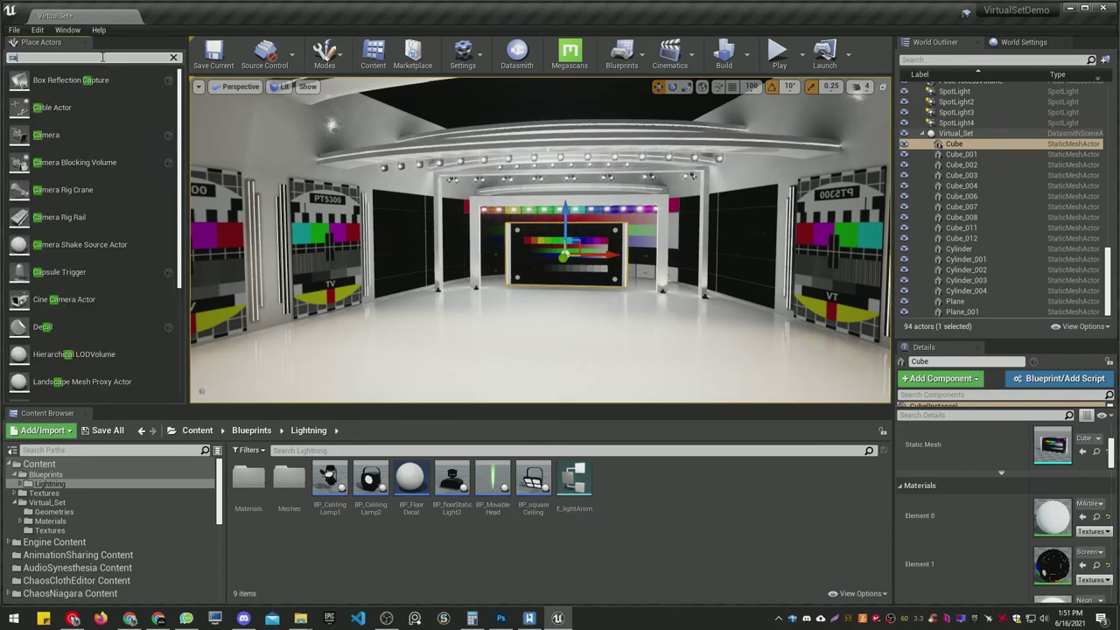
pyautogui.write('capture')
pyautogui.moveTo(52, 163); pyautogui.dragTo(565, 302)
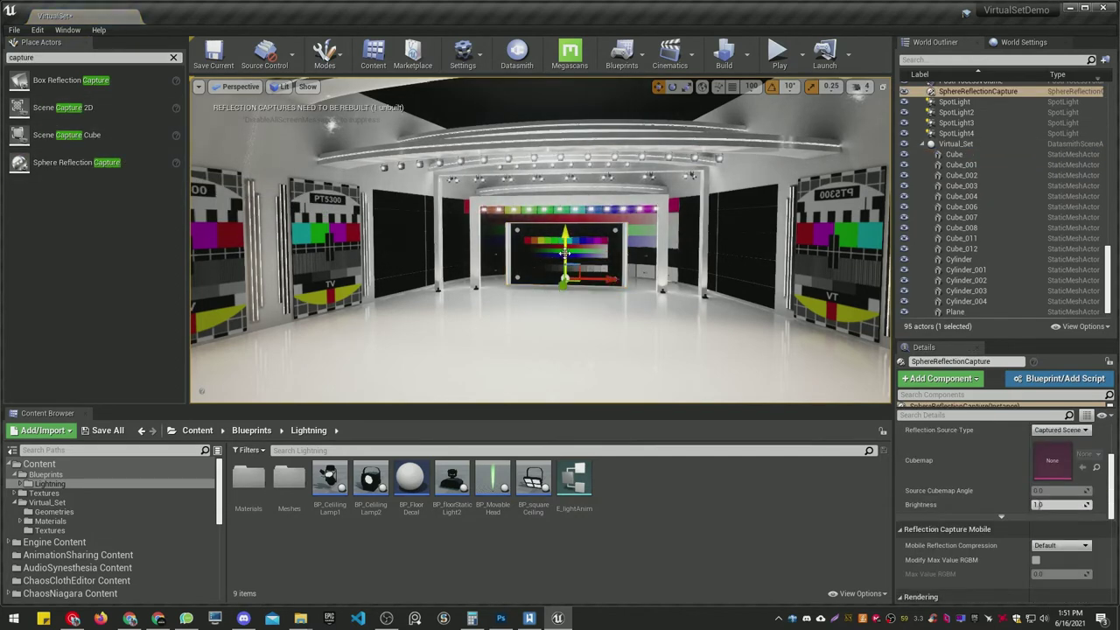
# Turn off game view and reduce the sphere reflection capture's influence radius to about 1596 so it surrounds the set.
pyautogui.press('g')
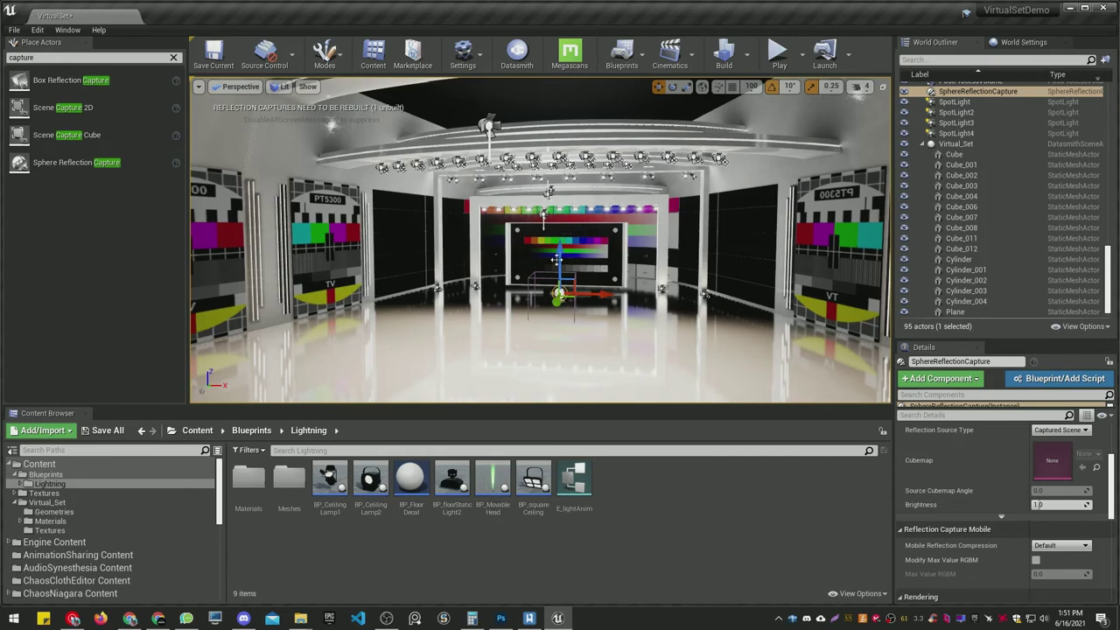
pyautogui.press('s')
pyautogui.moveTo(560, 219); pyautogui.dragTo(595, 227, button='right')
pyautogui.scroll(3, 1062, 498)
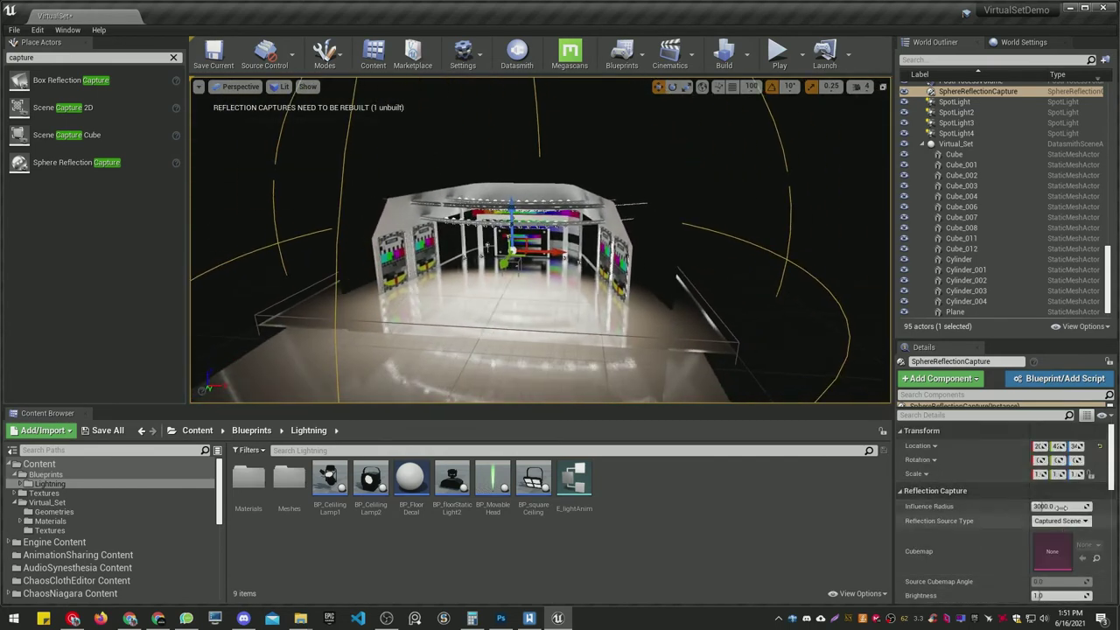
pyautogui.moveTo(1060, 508); pyautogui.dragTo(1055, 508)
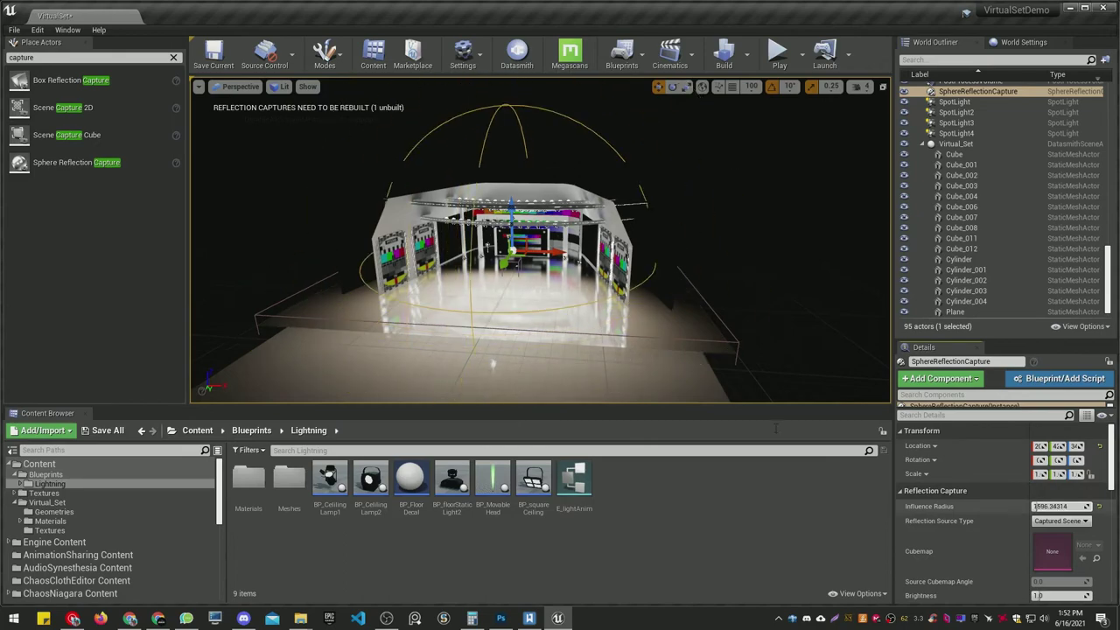
# Examine the sphere reflection capture and the floor reflections inside the set, with and without game view.
pyautogui.press('w')
pyautogui.moveTo(630, 332); pyautogui.dragTo(612, 317, button='right')
pyautogui.press('g')
pyautogui.press('g')
pyautogui.moveTo(560, 263)
pyautogui.mouseDown(button='right')
pyautogui.moveTo(524, 268)
pyautogui.moveTo(569, 263)
pyautogui.mouseUp(button='right')
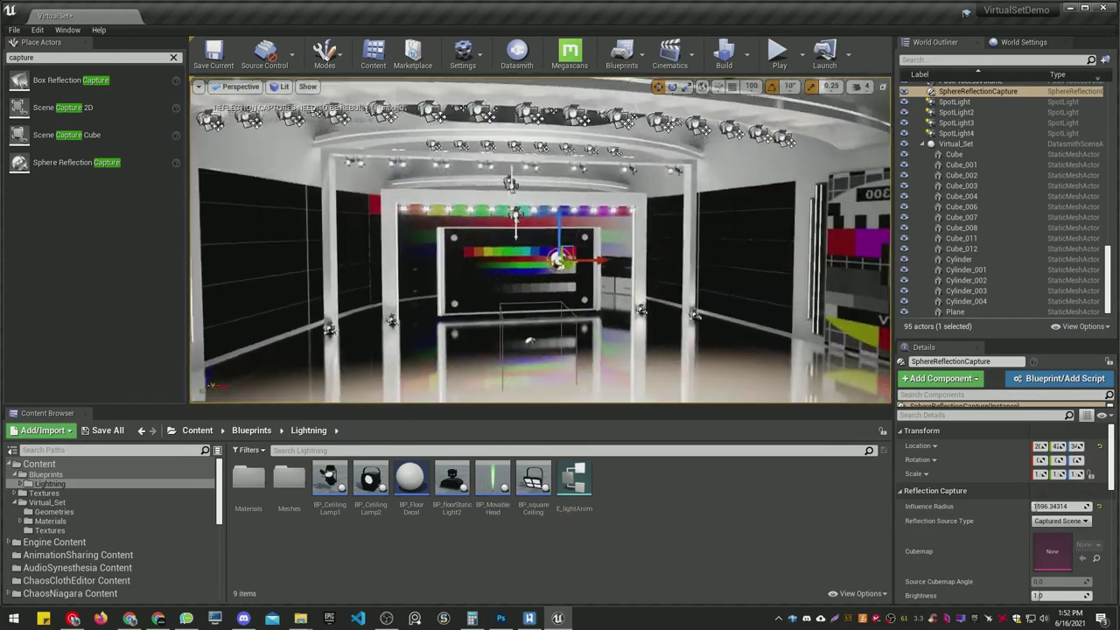
pyautogui.moveTo(559, 224); pyautogui.dragTo(559, 228, button='right')
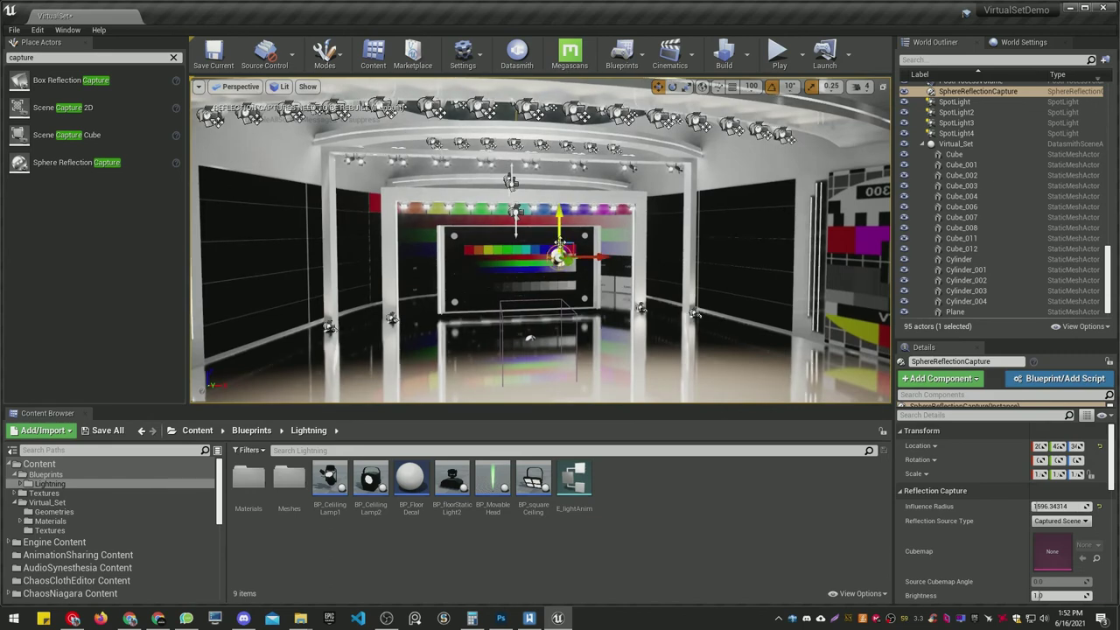
# Duplicate the sphere reflection capture to a lower spot by the central screen and set the copy's influence radius to about 788.
pyautogui.keyDown('alt'); pyautogui.moveTo(558, 229); pyautogui.dragTo(558, 264); pyautogui.keyUp('alt')
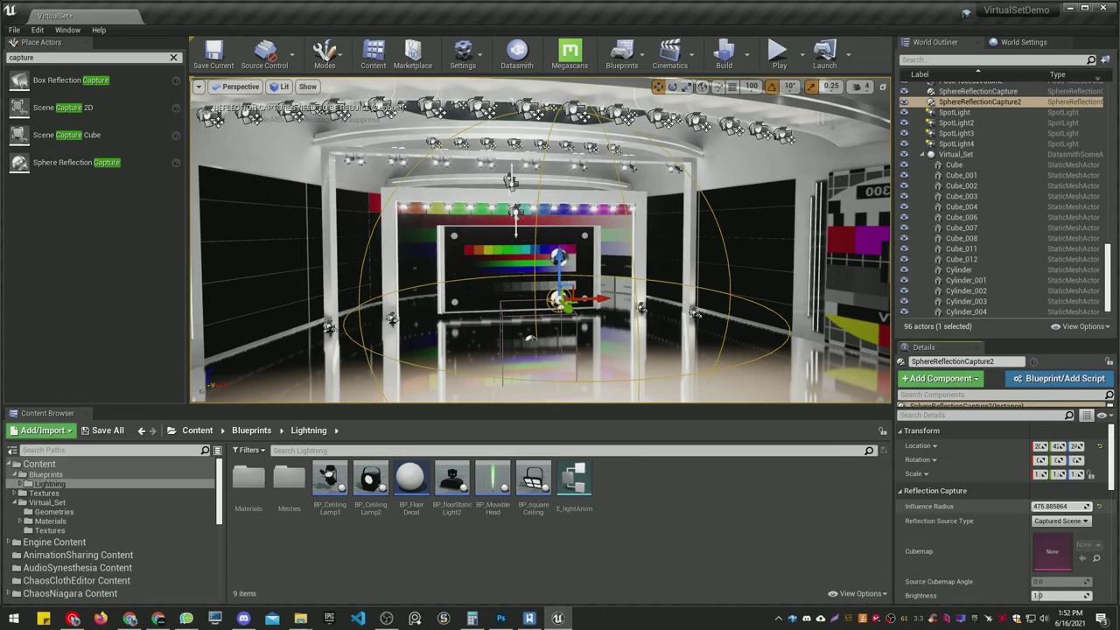
pyautogui.moveTo(628, 335); pyautogui.dragTo(700, 354, button='right')
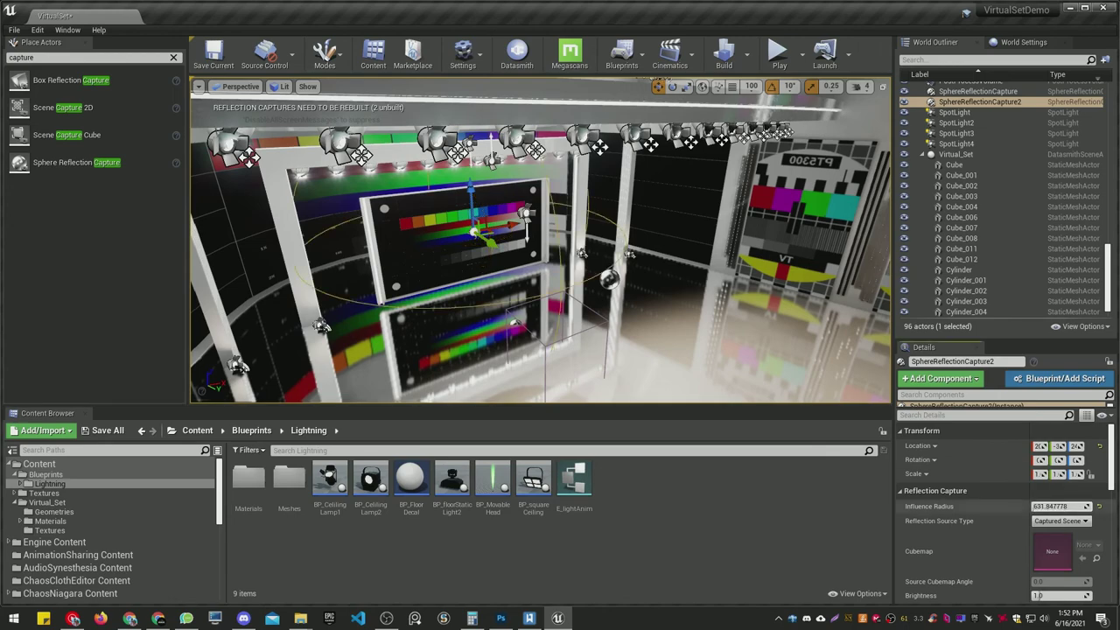
pyautogui.keyDown('alt'); pyautogui.moveTo(700, 321); pyautogui.dragTo(875, 323); pyautogui.keyUp('alt')
pyautogui.press('e')
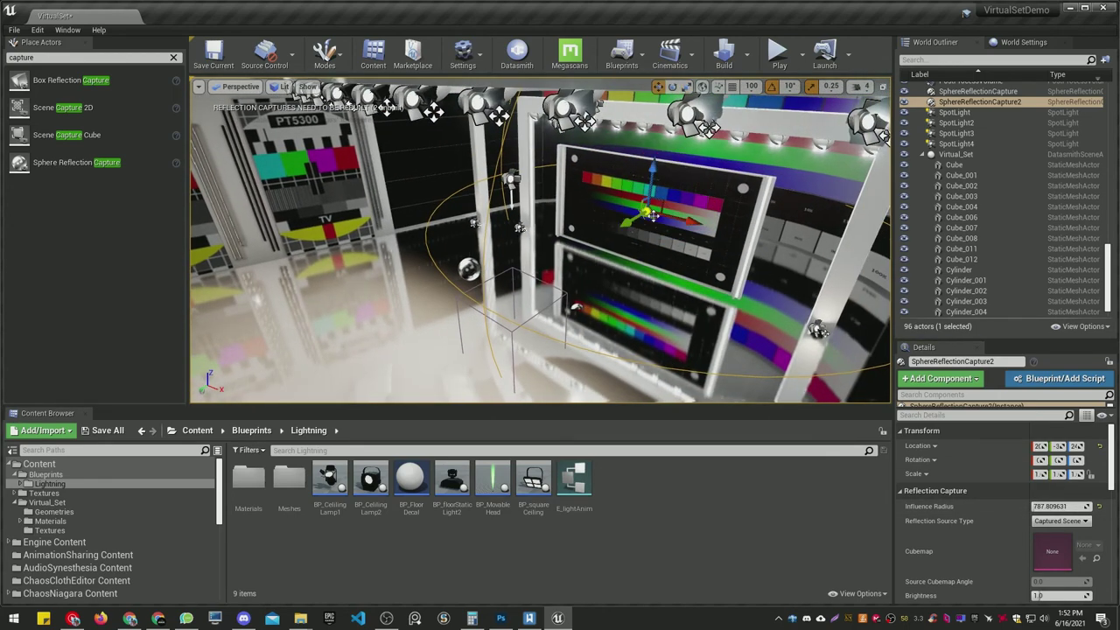
# Duplicate the smaller sphere reflection capture twice, placing one copy at each of the two opposite test-card side walls.
pyautogui.keyDown('alt'); pyautogui.moveTo(652, 216); pyautogui.dragTo(421, 218); pyautogui.keyUp('alt')
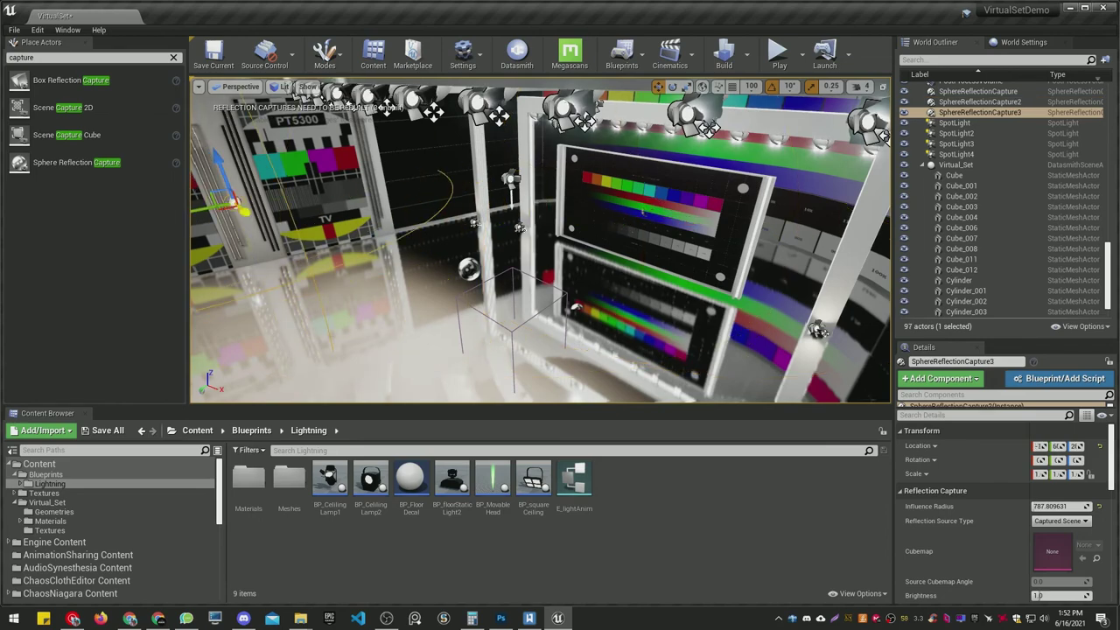
pyautogui.keyDown('alt'); pyautogui.moveTo(542, 241); pyautogui.dragTo(612, 245); pyautogui.keyUp('alt')
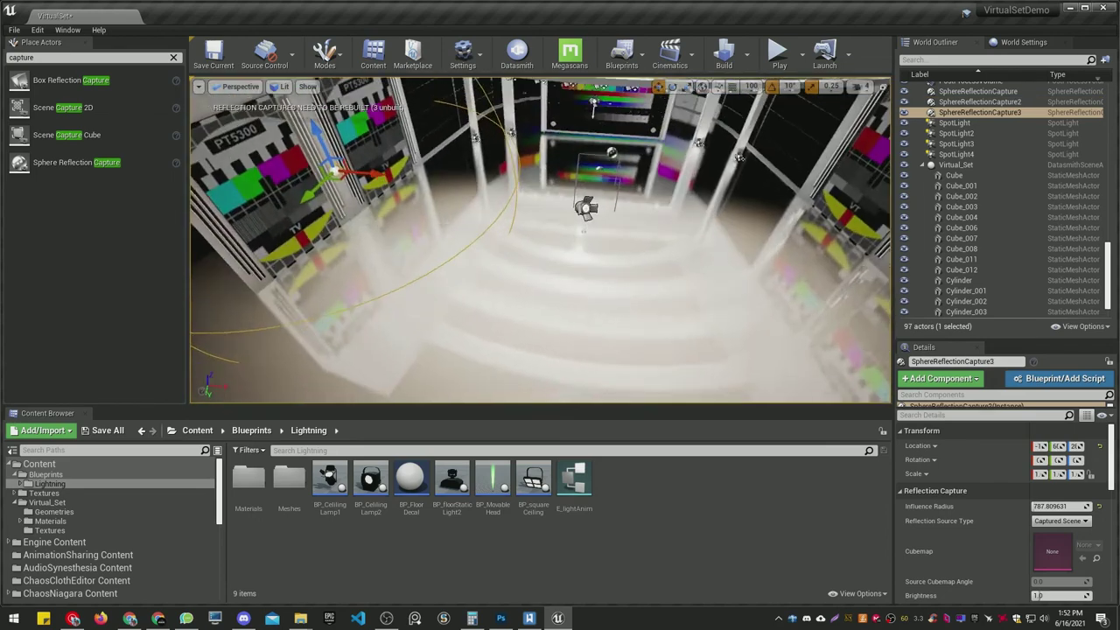
pyautogui.moveTo(542, 240); pyautogui.dragTo(603, 206, button='right')
pyautogui.keyDown('alt'); pyautogui.keyDown('shift'); pyautogui.moveTo(418, 261); pyautogui.dragTo(560, 260); pyautogui.keyUp('shift'); pyautogui.keyUp('alt')
pyautogui.moveTo(420, 263); pyautogui.dragTo(254, 196, button='right')
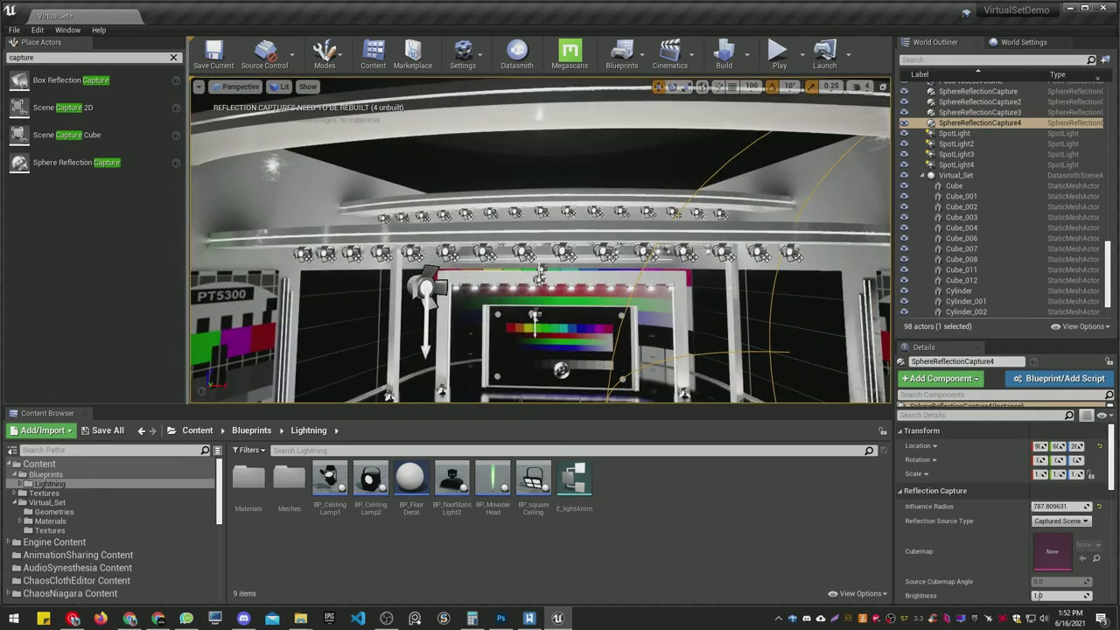
# Build the reflection captures for the level.
pyautogui.click(745, 55)
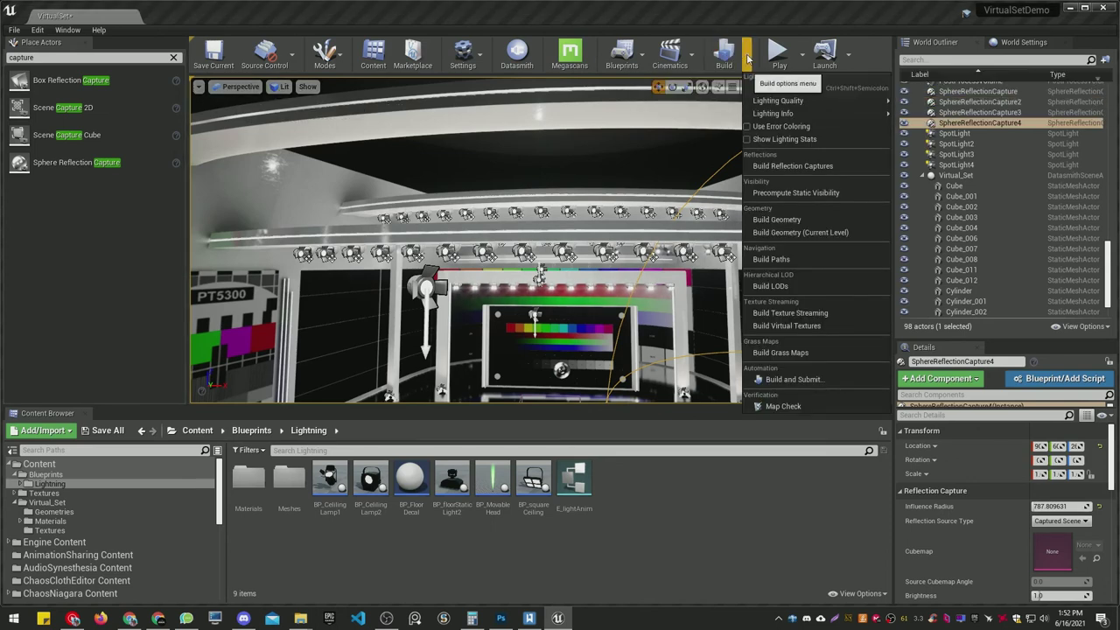
pyautogui.click(748, 58)
pyautogui.click(747, 58)
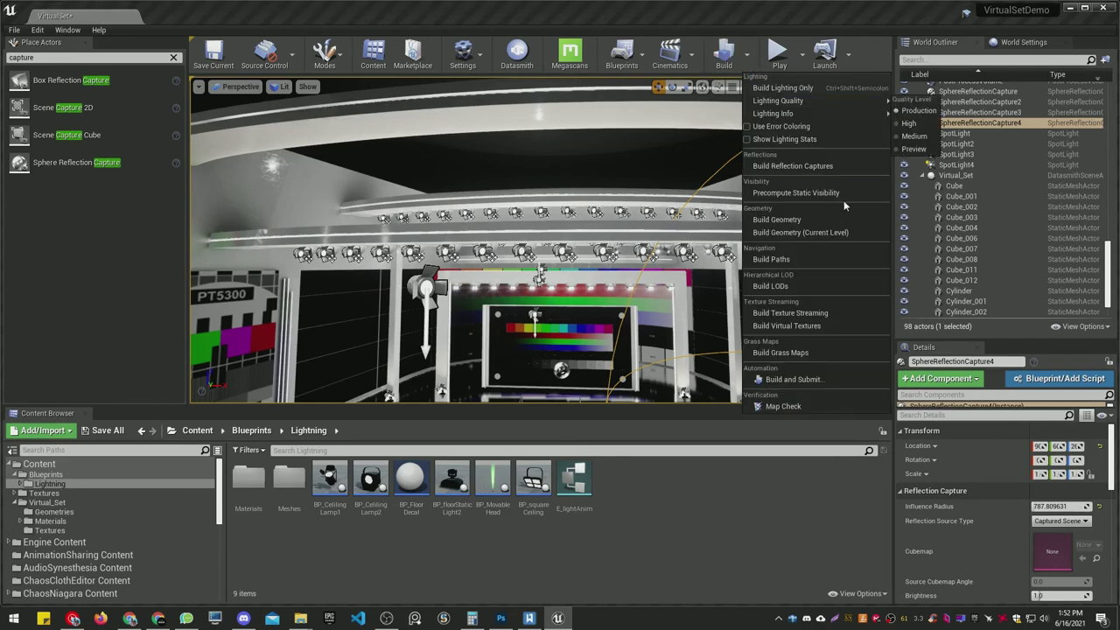
pyautogui.click(807, 167)
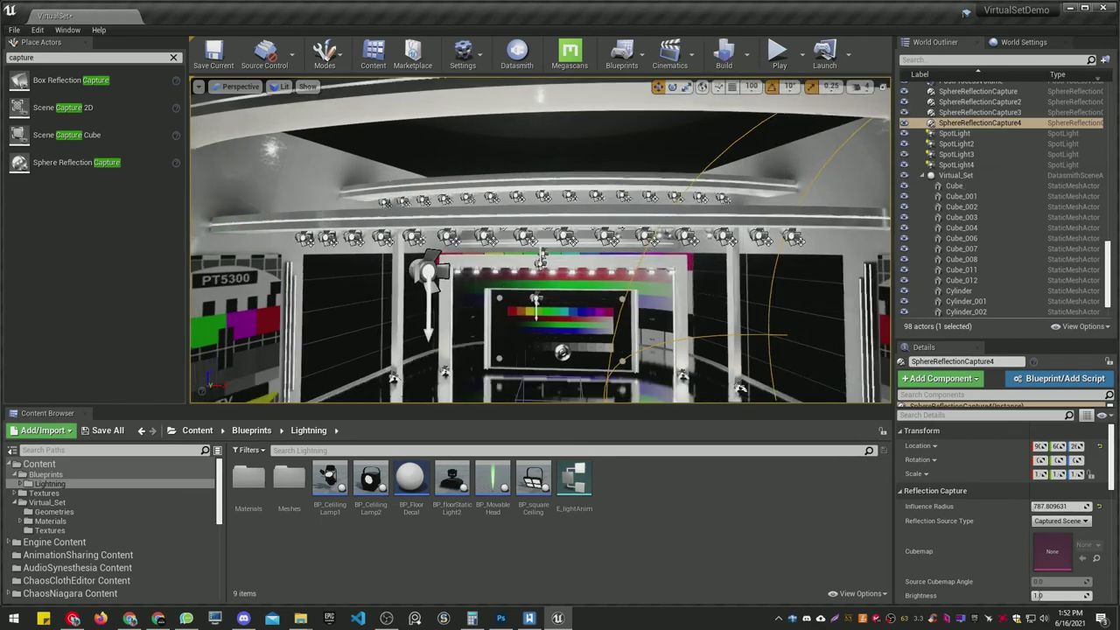
# Compare the studio set's floor and wall reflections with the sphere reflection captures hidden and shown, using game view.
pyautogui.press('s')
pyautogui.moveTo(542, 245); pyautogui.dragTo(551, 273, button='right')
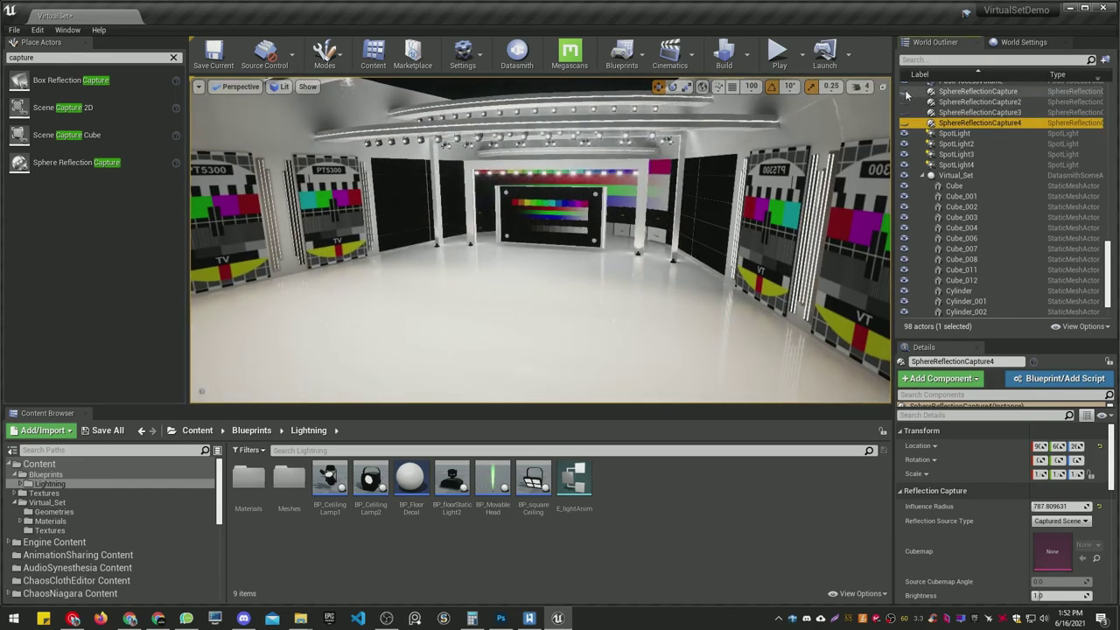
pyautogui.moveTo(840, 166)
pyautogui.mouseDown(button='right')
pyautogui.moveTo(778, 175)
pyautogui.moveTo(822, 170)
pyautogui.mouseUp(button='right')
pyautogui.press('g')
pyautogui.press('g')
pyautogui.press('w')
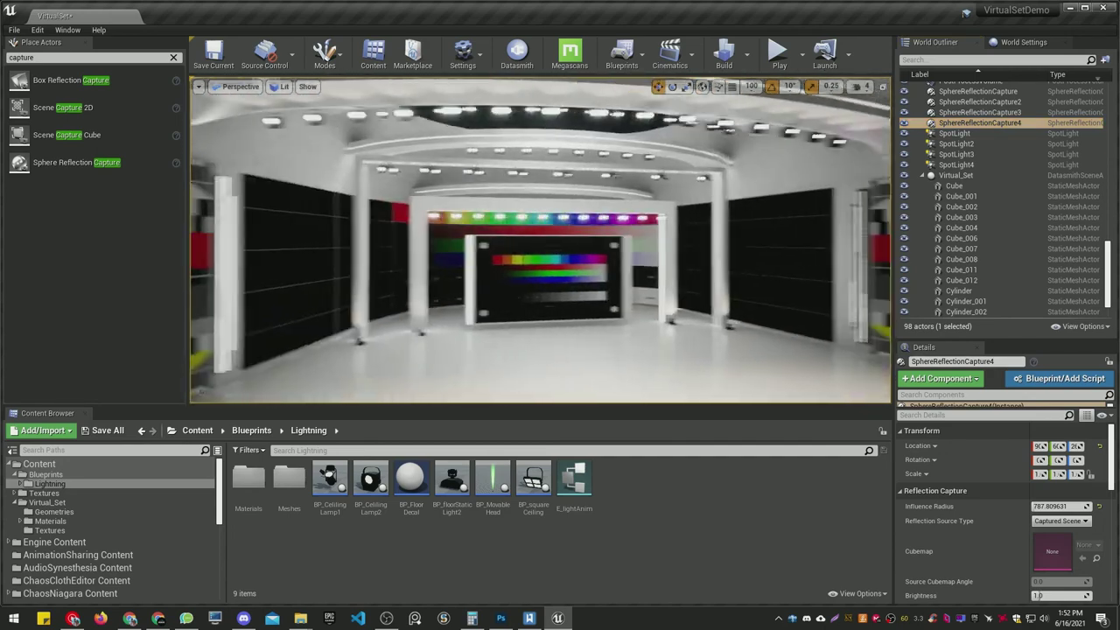